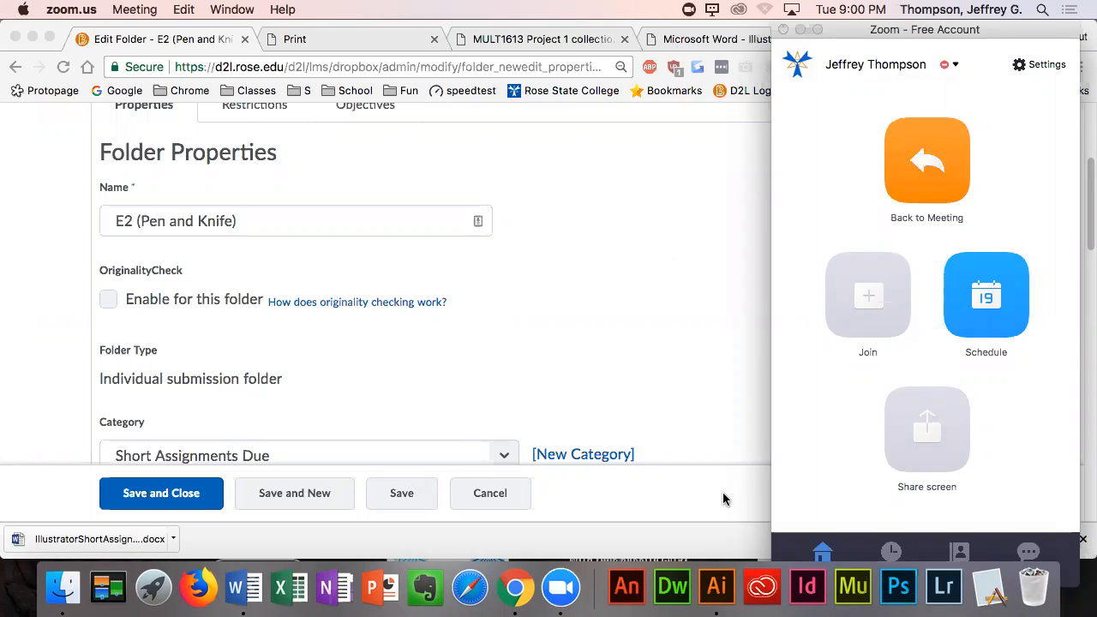
- Switch to the pen and knife assignment in Word, widen its window and read the instructions for drawing a square with the Pen tool
{"action": "left_click", "coordinate": [651, 403]}
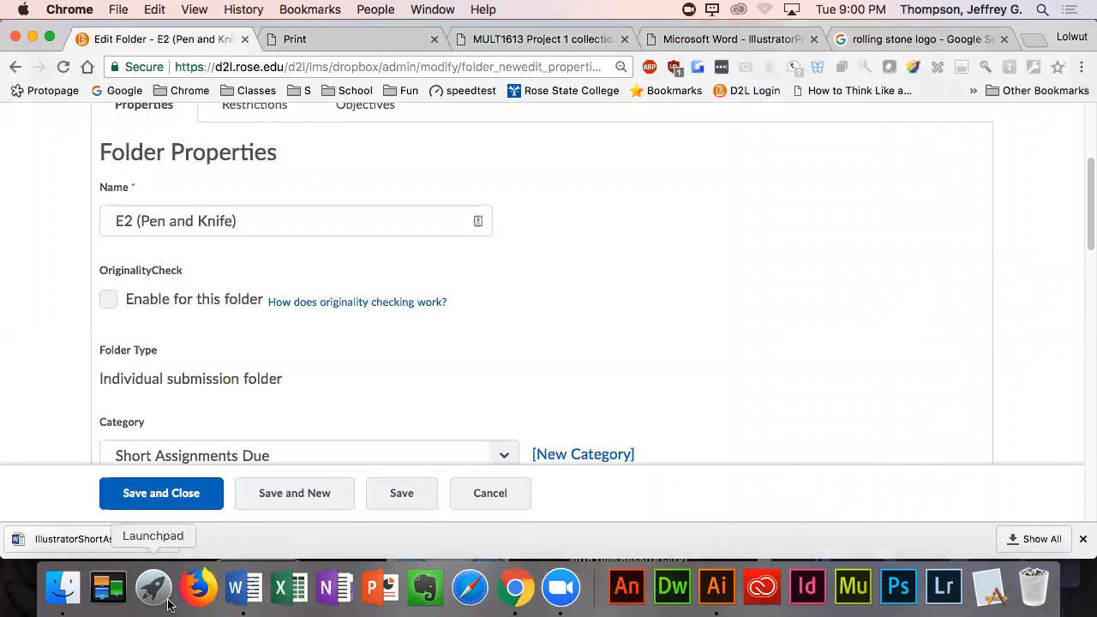
{"action": "left_click", "coordinate": [230, 589]}
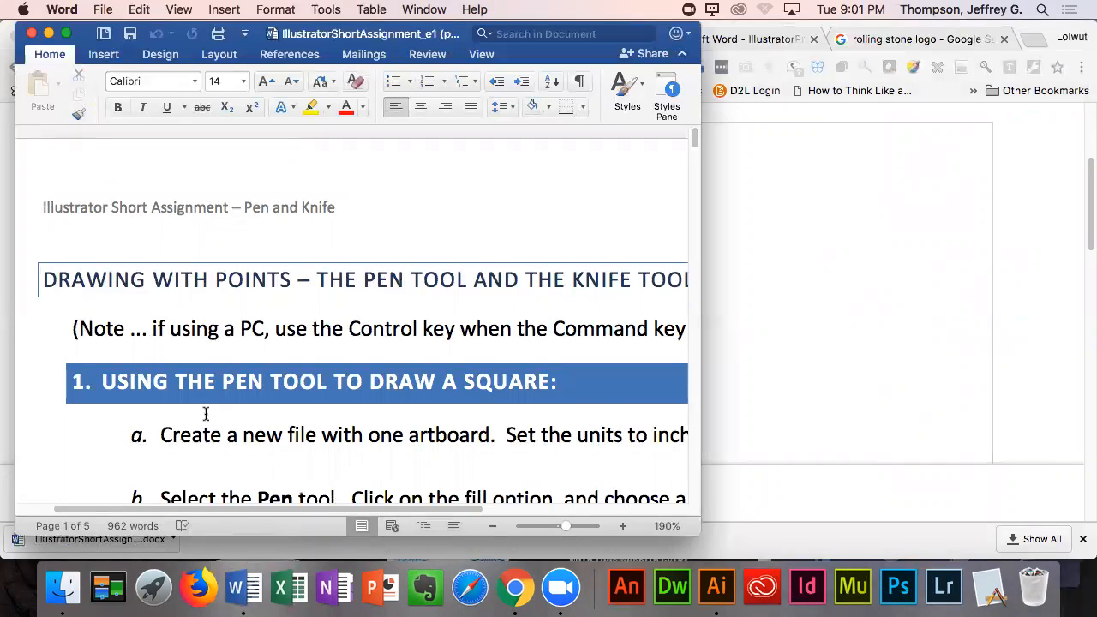
{"action": "left_click_drag", "start_coordinate": [701, 314], "coordinate": [954, 312]}
{"action": "scroll", "coordinate": [562, 381], "scroll_direction": "down", "scroll_amount": 4}
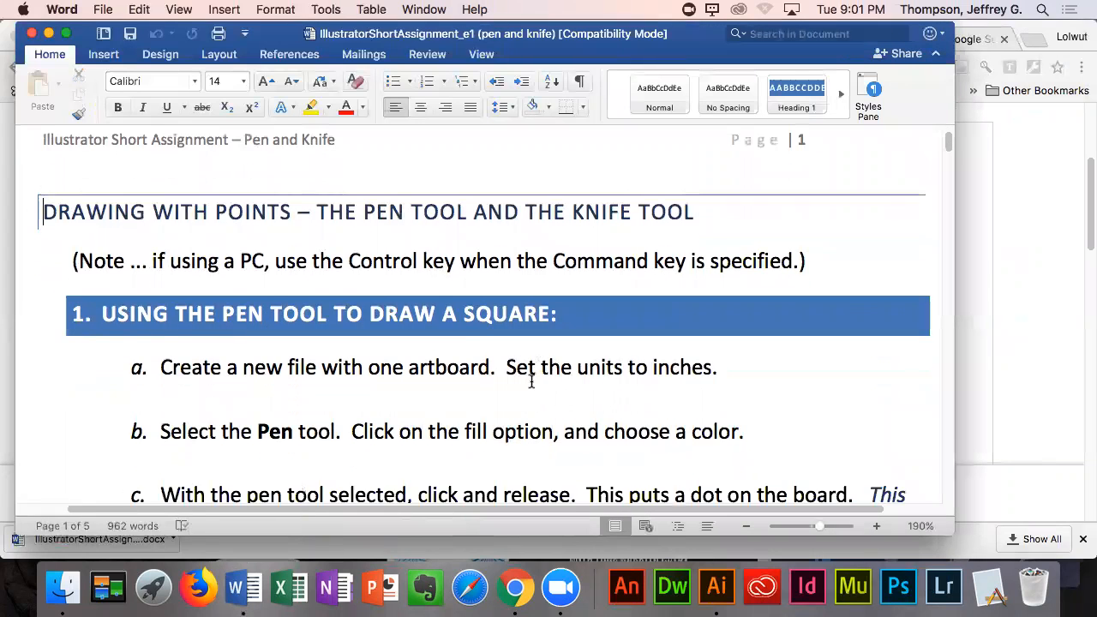
{"action": "scroll", "coordinate": [481, 353], "scroll_direction": "down", "scroll_amount": 3}
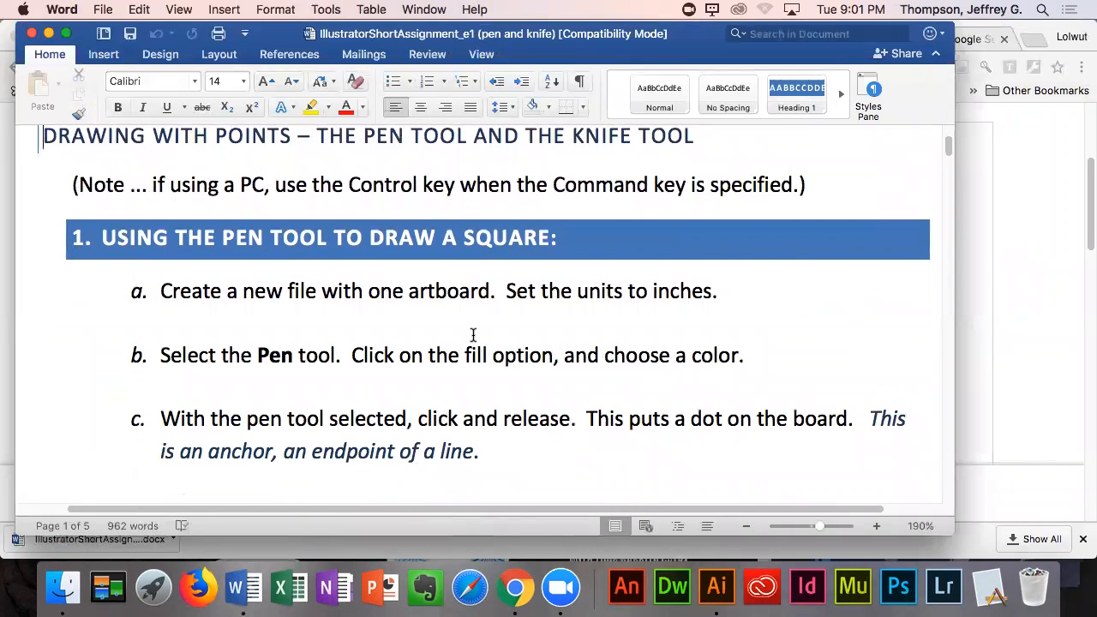
{"action": "scroll", "coordinate": [490, 286], "scroll_direction": "down", "scroll_amount": 1}
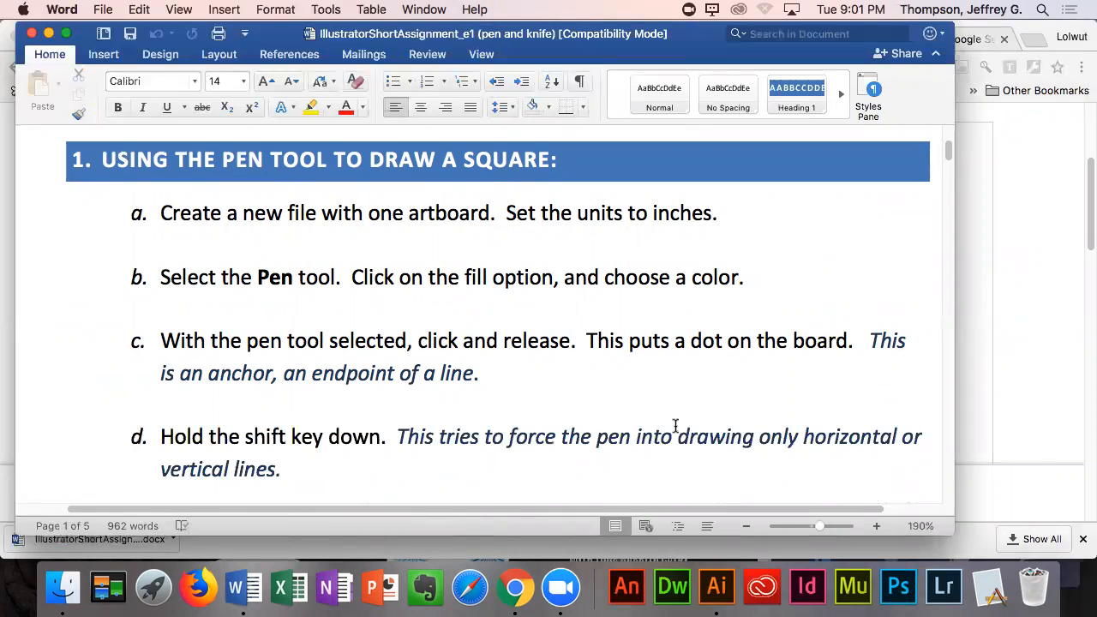
- Switch to Illustrator, move its window fully into view and create a new document
{"action": "left_click", "coordinate": [716, 588]}
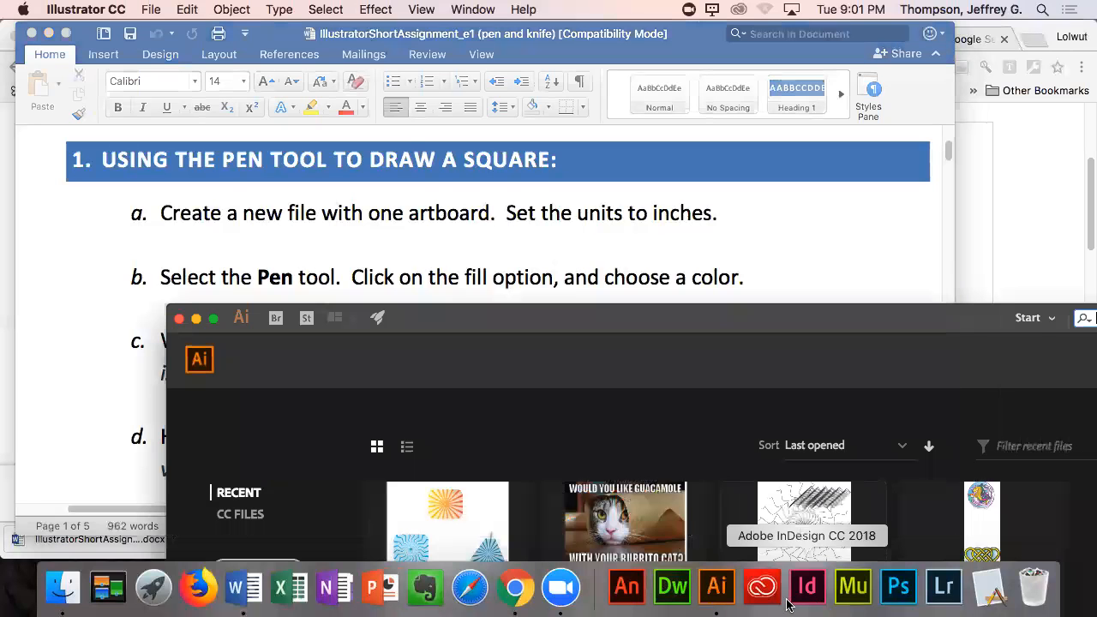
{"action": "left_click_drag", "start_coordinate": [548, 321], "coordinate": [416, 96]}
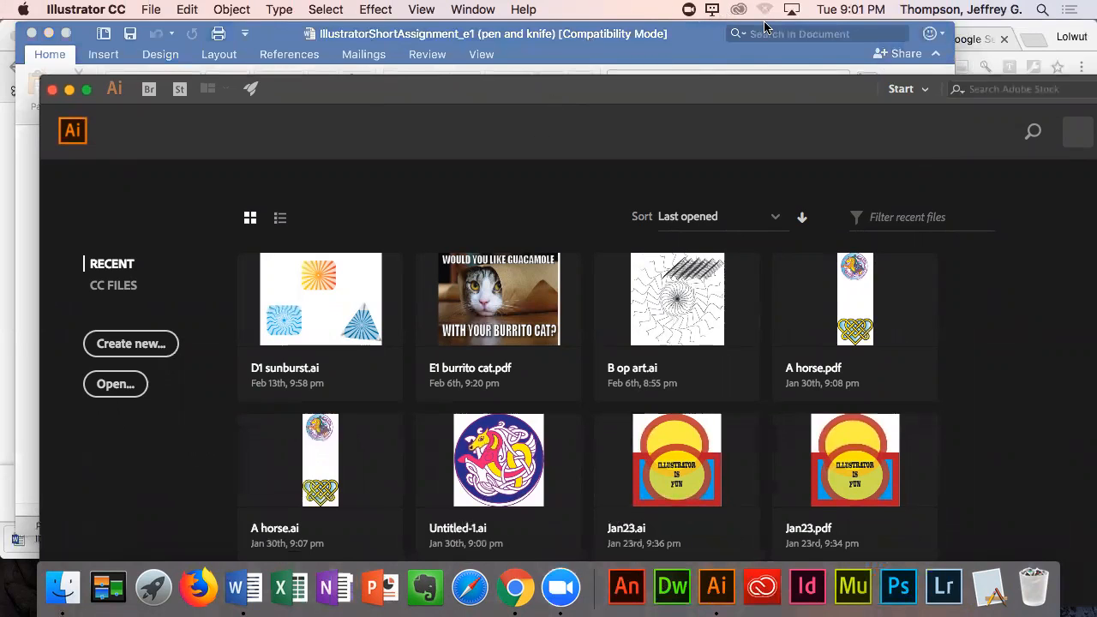
{"action": "left_click_drag", "start_coordinate": [356, 91], "coordinate": [324, 36]}
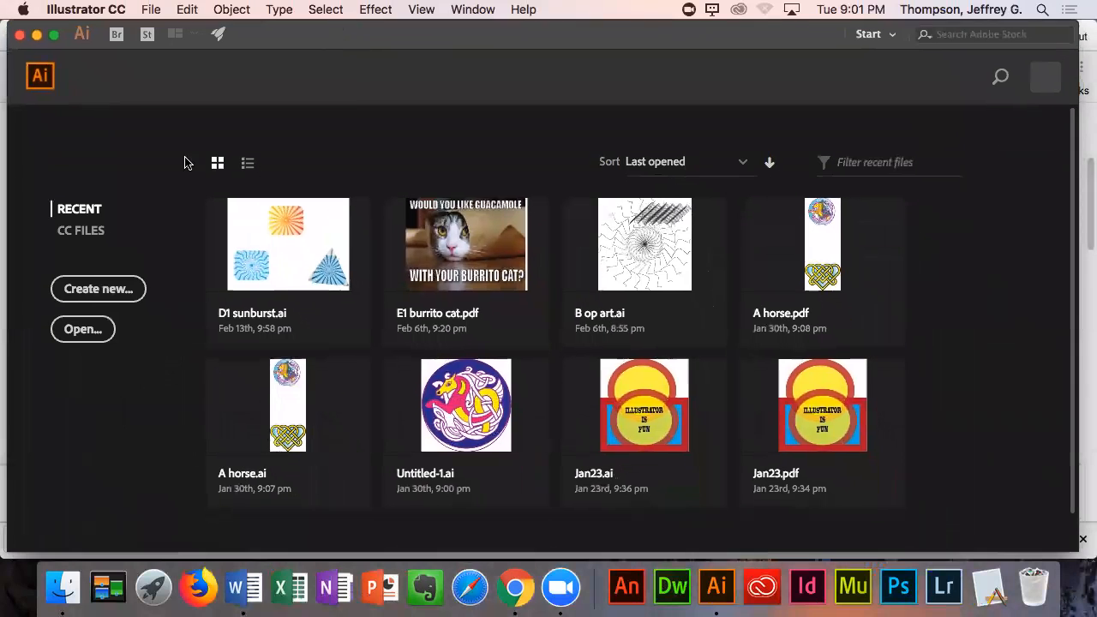
{"action": "left_click", "coordinate": [86, 293]}
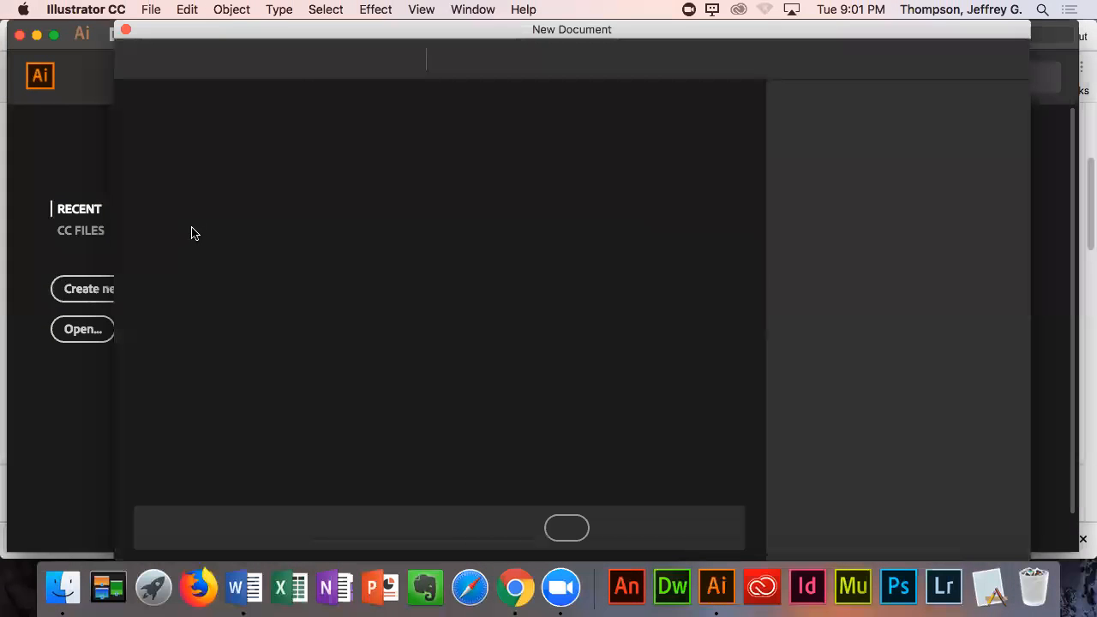
{"action": "key", "text": "Escape"}
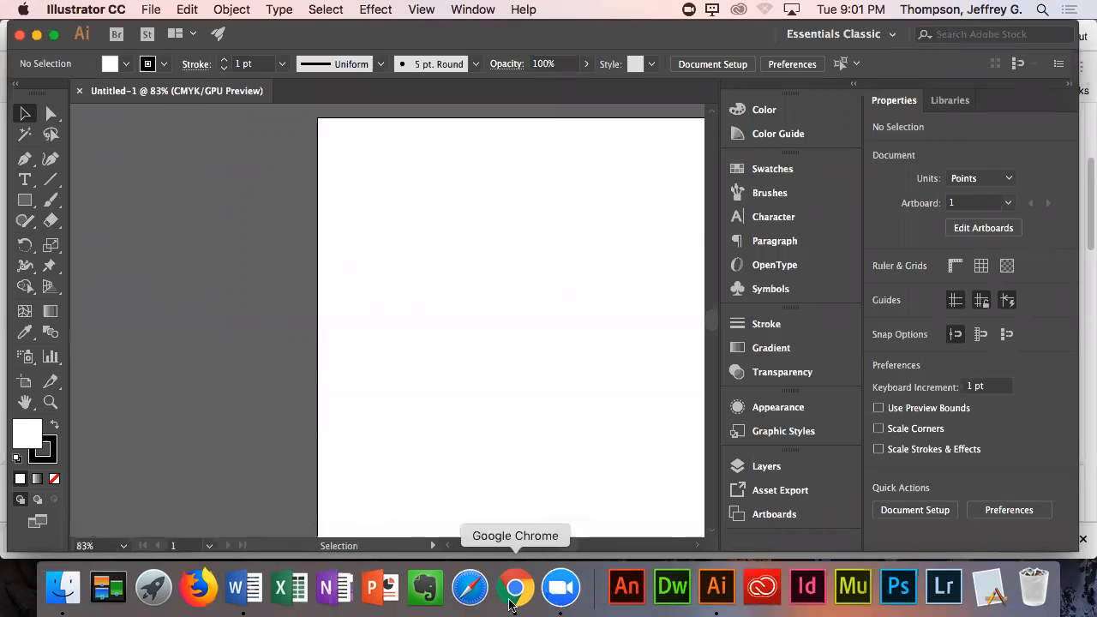
- Recheck the Word instructions and, back in Illustrator, draw a closed four-point curved shape about 221 by 196 pt with the Curvature tool
{"action": "left_click", "coordinate": [245, 588]}
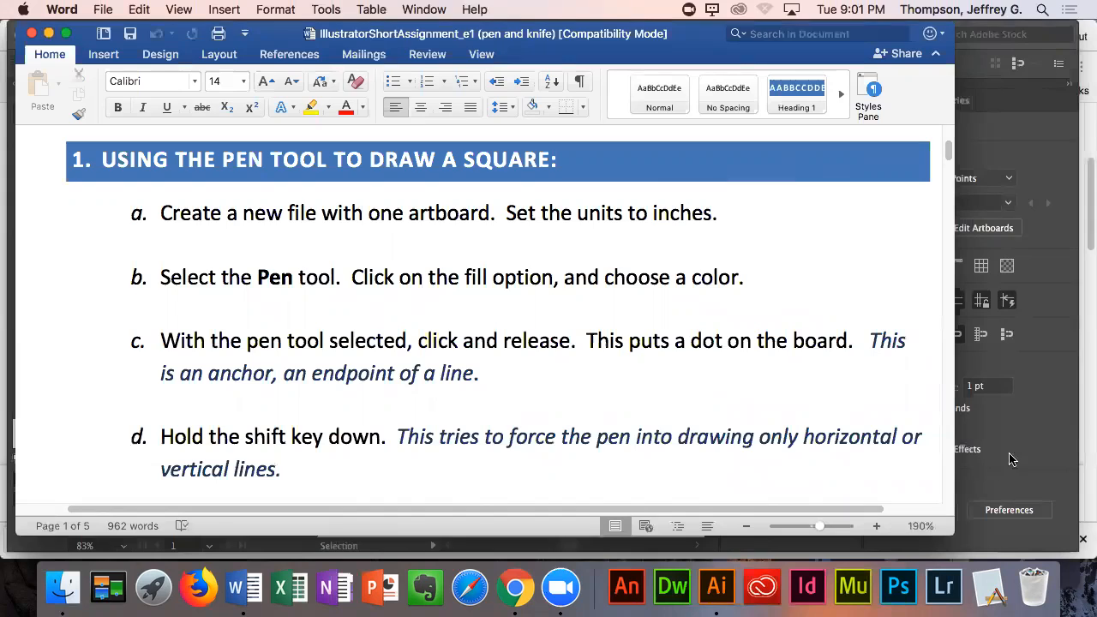
{"action": "left_click", "coordinate": [1055, 445]}
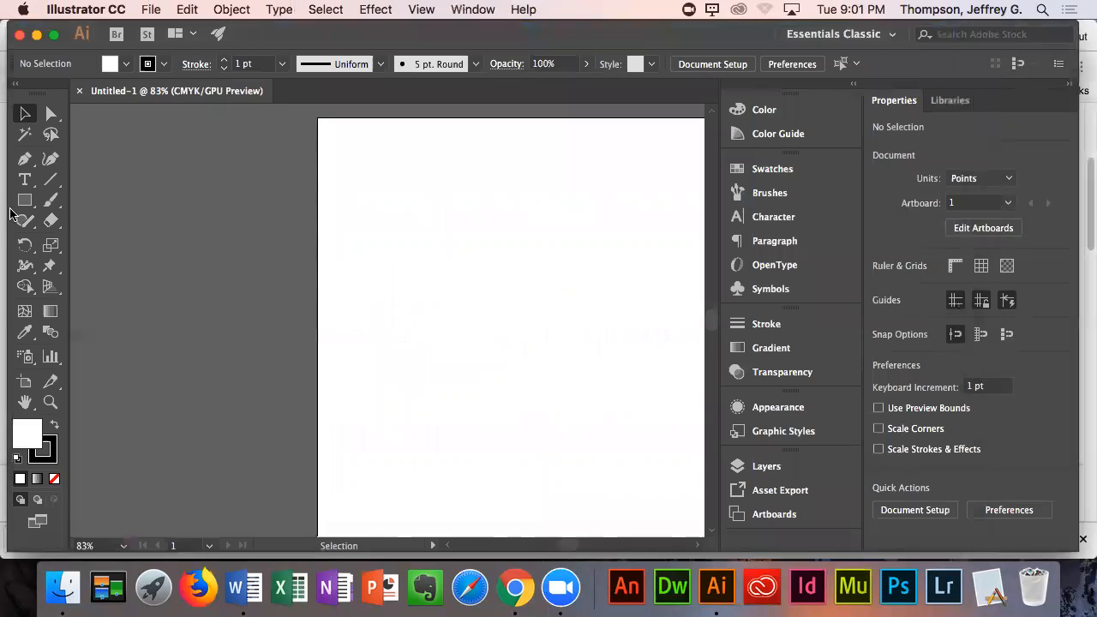
{"action": "left_click", "coordinate": [50, 159]}
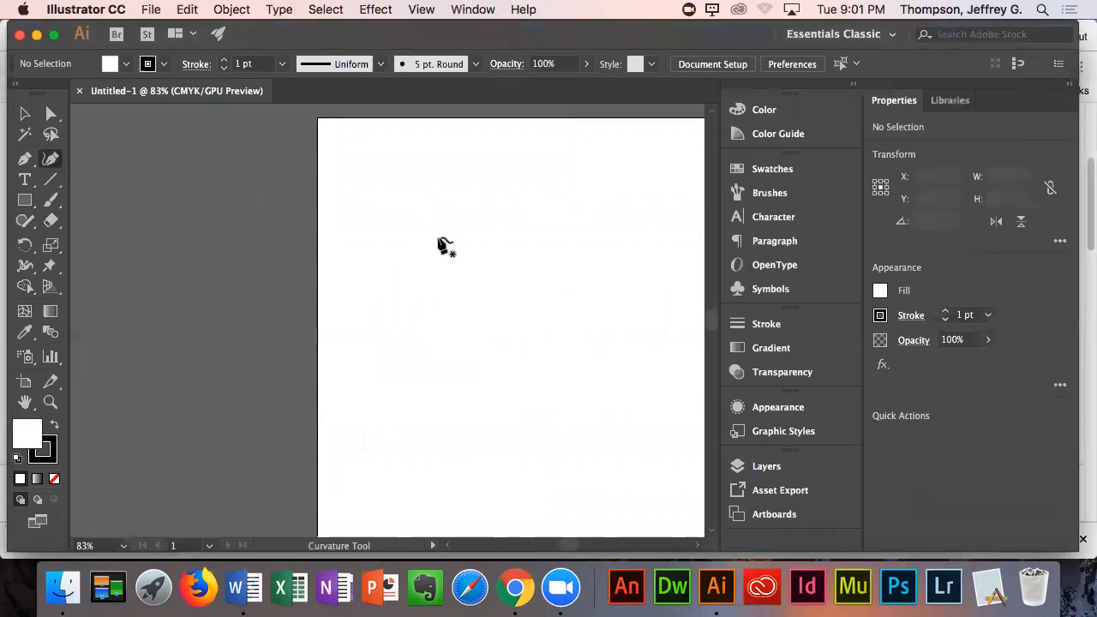
{"action": "left_click", "coordinate": [422, 240]}
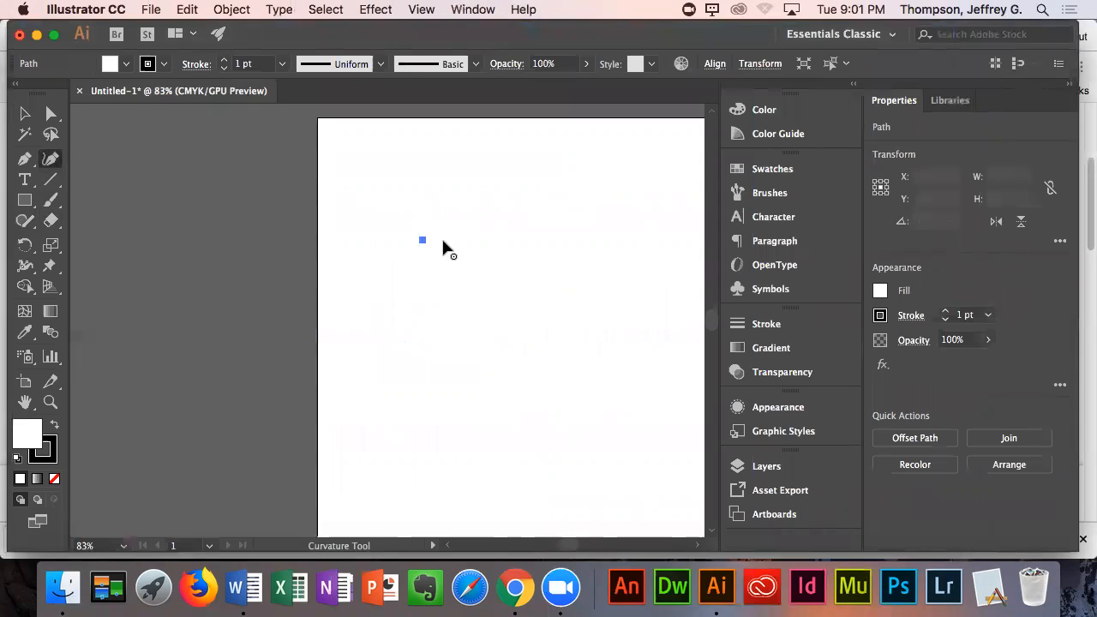
{"action": "left_click", "coordinate": [532, 243]}
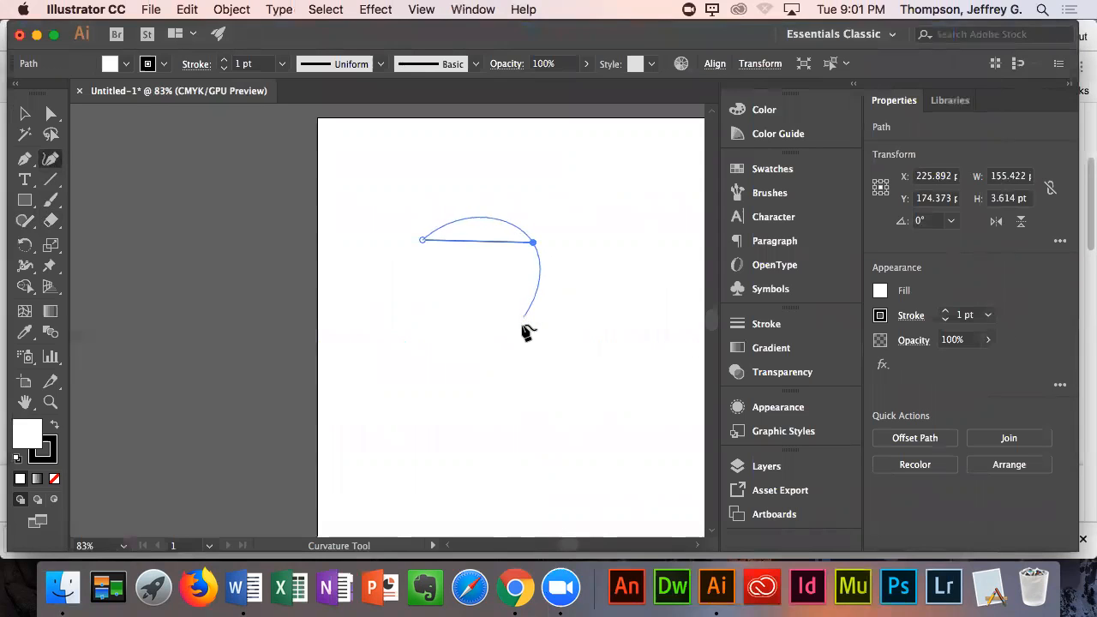
{"action": "left_click", "coordinate": [521, 328]}
{"action": "left_click", "coordinate": [393, 334]}
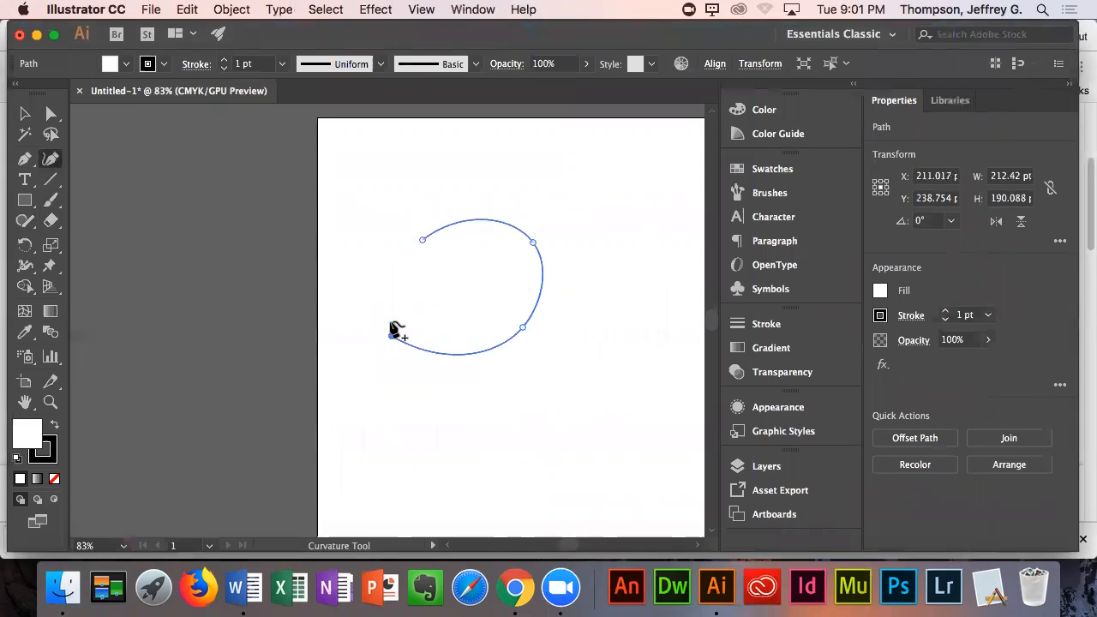
{"action": "left_click", "coordinate": [422, 241]}
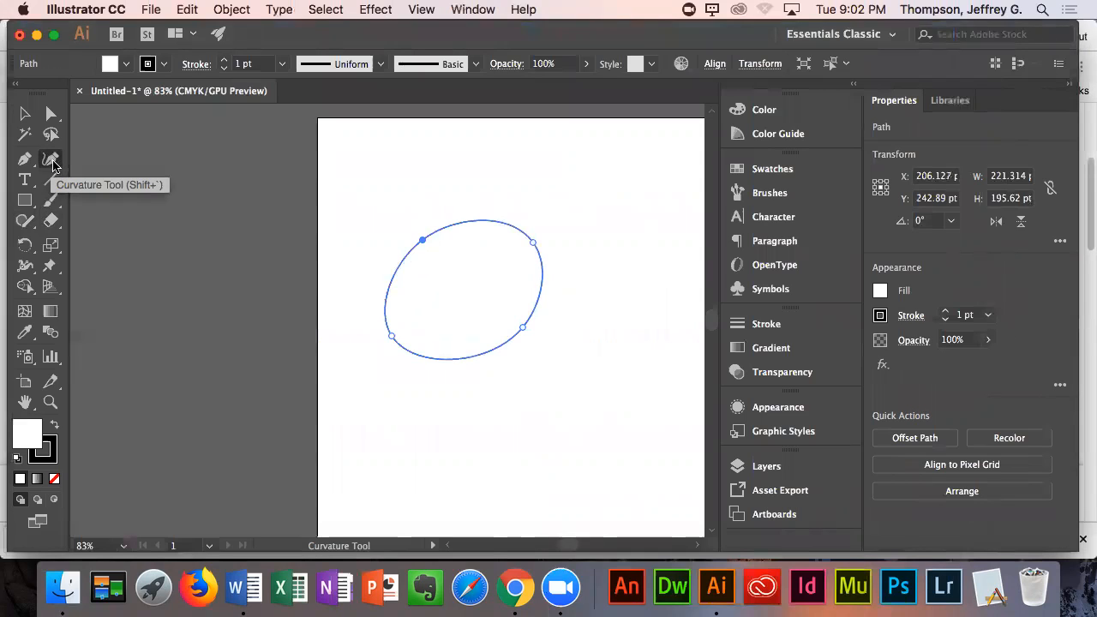
- Undo the whole shape drawn with the Curvature tool
{"action": "key", "text": "ctrl+z"}
{"action": "key", "text": "ctrl+z"}
{"action": "key", "text": "ctrl+z"}
{"action": "key", "text": "ctrl+z"}
{"action": "key", "text": "ctrl+z"}
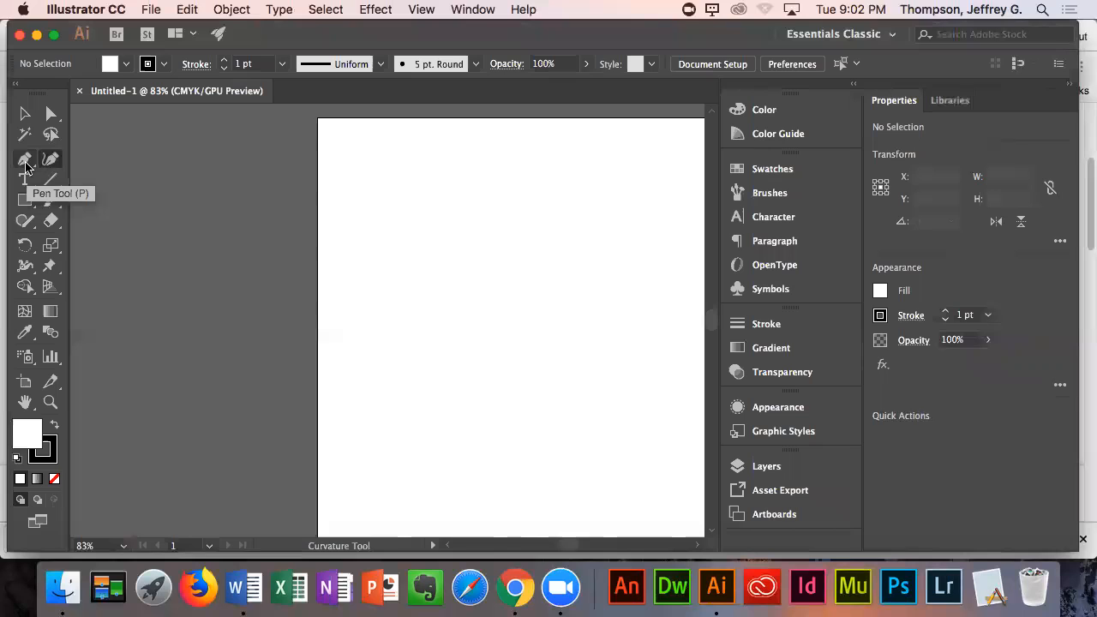
- Draw a closed, irregular four-sided shape with straight edges on the artboard using the Pen tool
{"action": "left_click", "coordinate": [25, 161]}
{"action": "left_click", "coordinate": [416, 251]}
{"action": "left_click", "coordinate": [560, 251]}
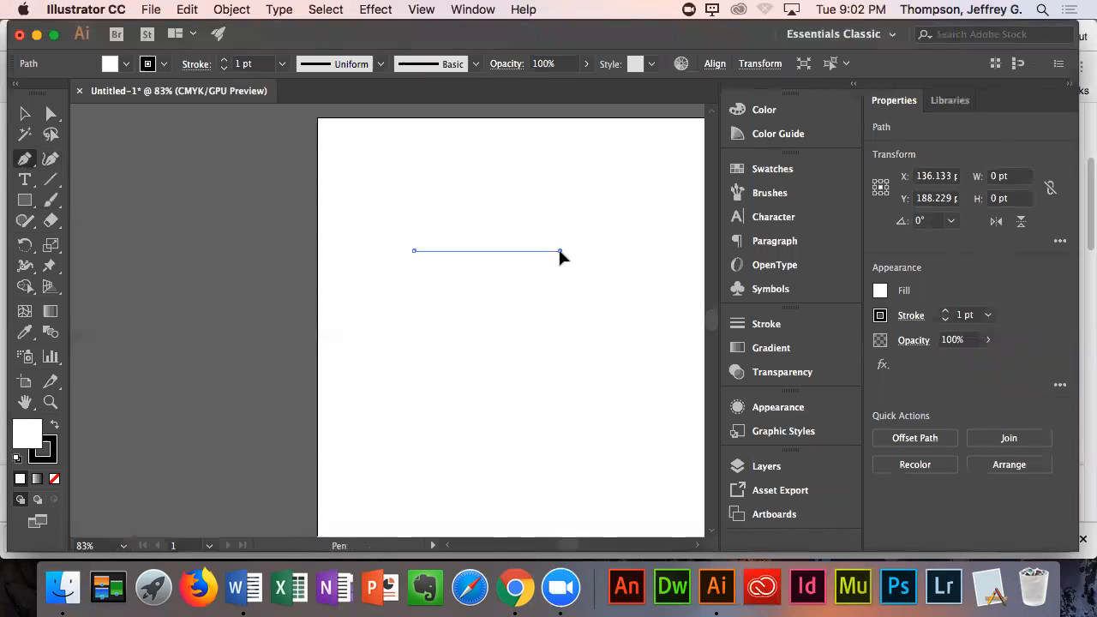
{"action": "left_click", "coordinate": [520, 344]}
{"action": "left_click", "coordinate": [424, 326]}
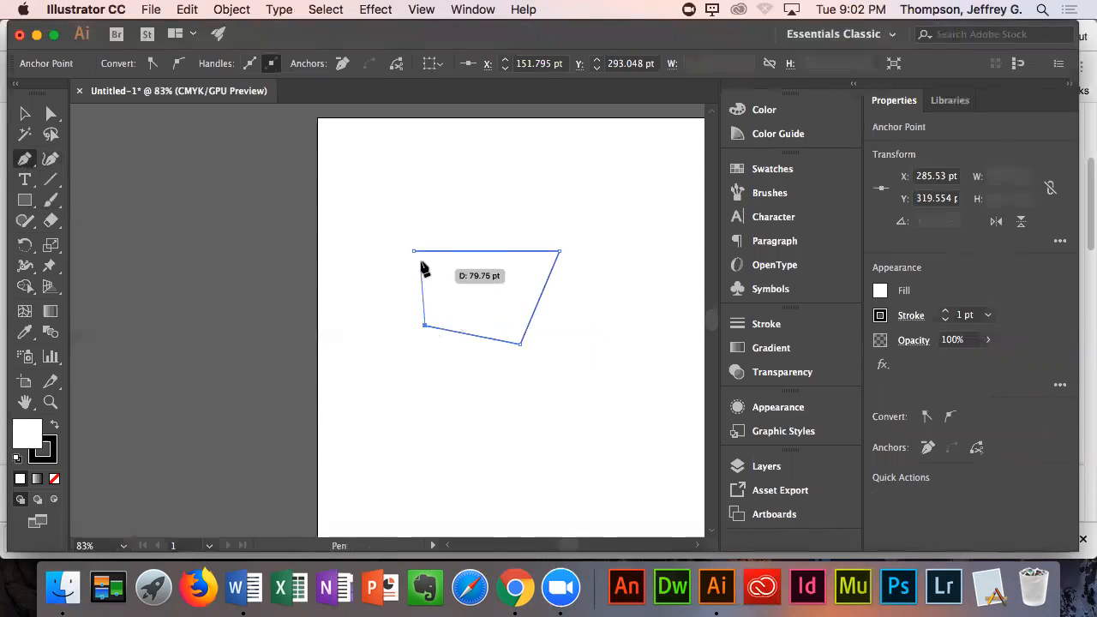
{"action": "left_click", "coordinate": [413, 251]}
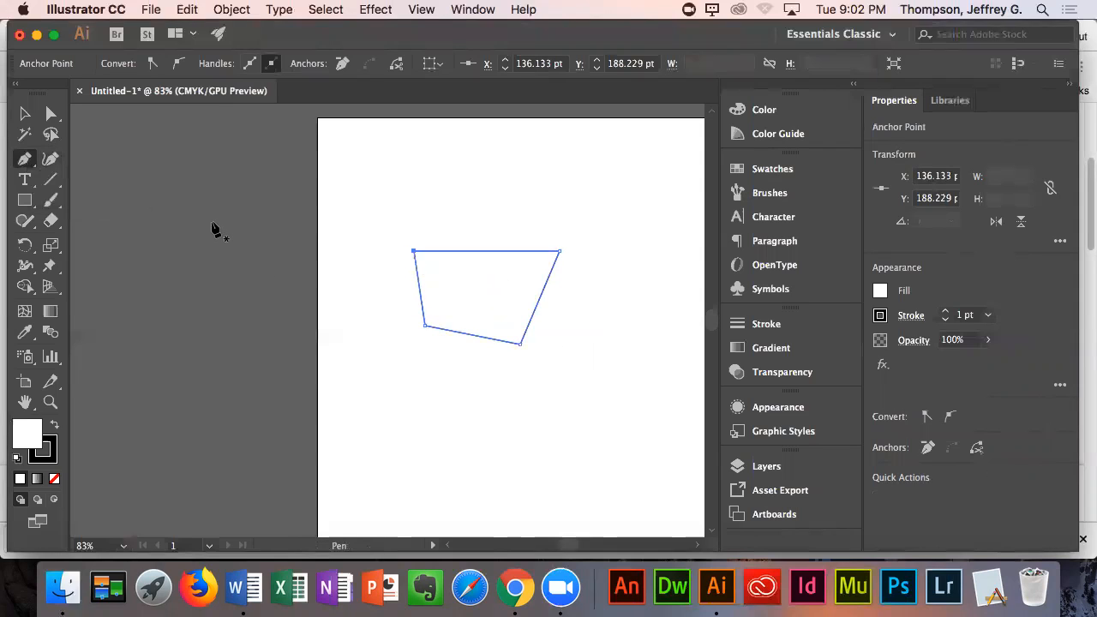
- Undo the straight-edged four-sided shape point by point
{"action": "key", "text": "super+z"}
{"action": "key", "text": "super+z"}
{"action": "key", "text": "super+z"}
{"action": "key", "text": "super+z"}
{"action": "key", "text": "super+z"}
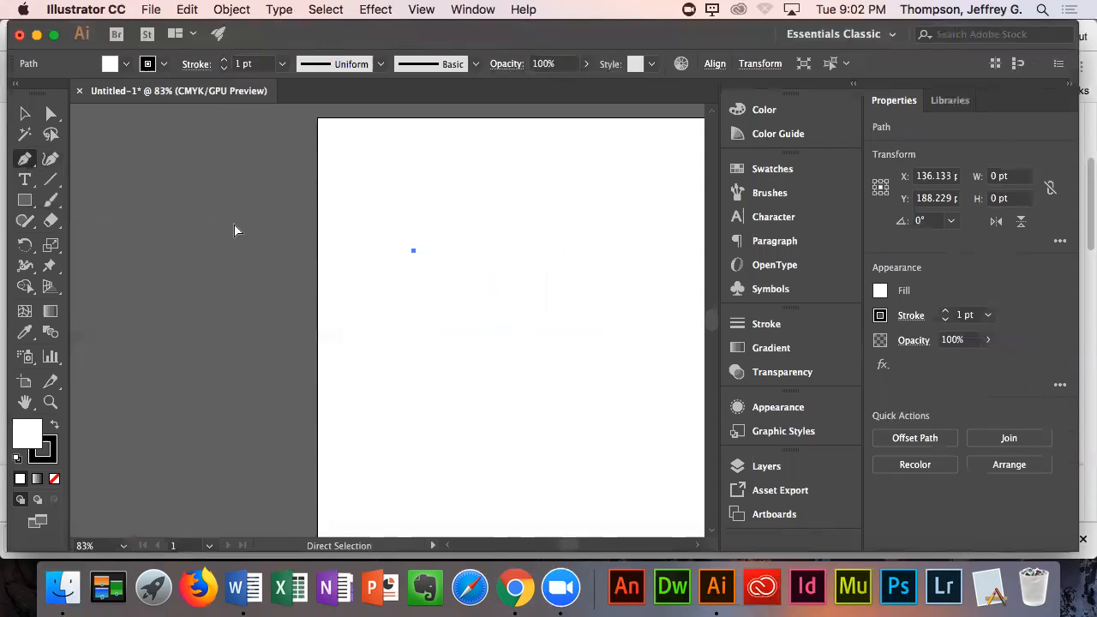
- Draw a closed curved path with the Pen tool, pulling out direction handles at the anchor points after the first
{"action": "left_click", "coordinate": [389, 241]}
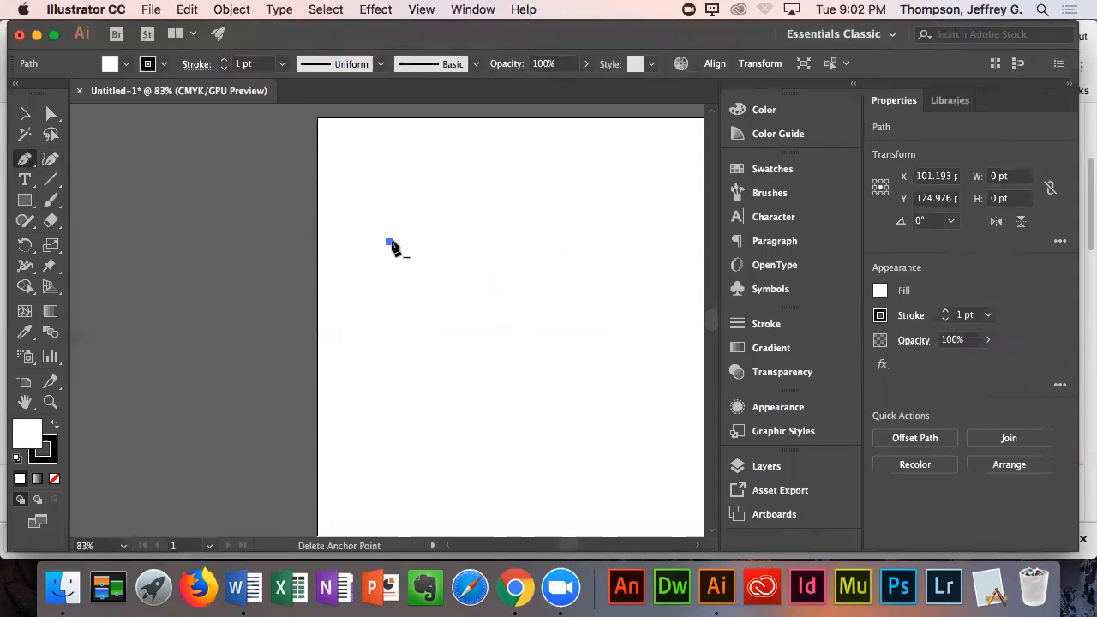
{"action": "left_click_drag", "start_coordinate": [462, 212], "coordinate": [509, 288]}
{"action": "left_click_drag", "start_coordinate": [483, 341], "coordinate": [397, 366]}
{"action": "left_click_drag", "start_coordinate": [352, 283], "coordinate": [462, 276]}
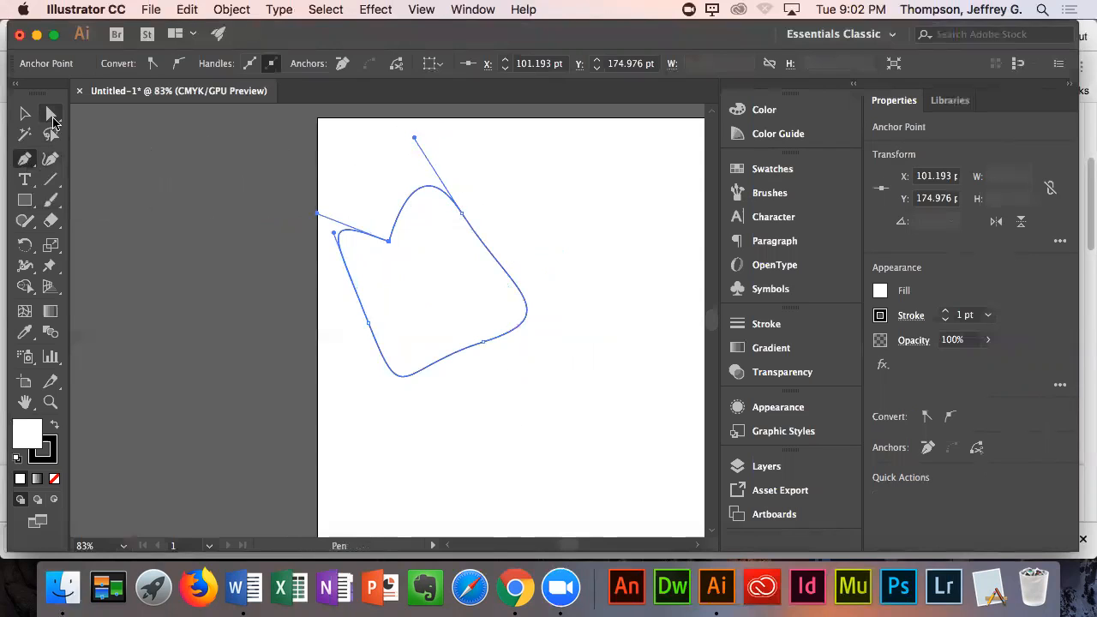
- Reshape the curved path's upper and left curves by repositioning two direction handles with the Direct Selection tool
{"action": "left_click", "coordinate": [50, 115]}
{"action": "left_click_drag", "start_coordinate": [414, 138], "coordinate": [433, 195]}
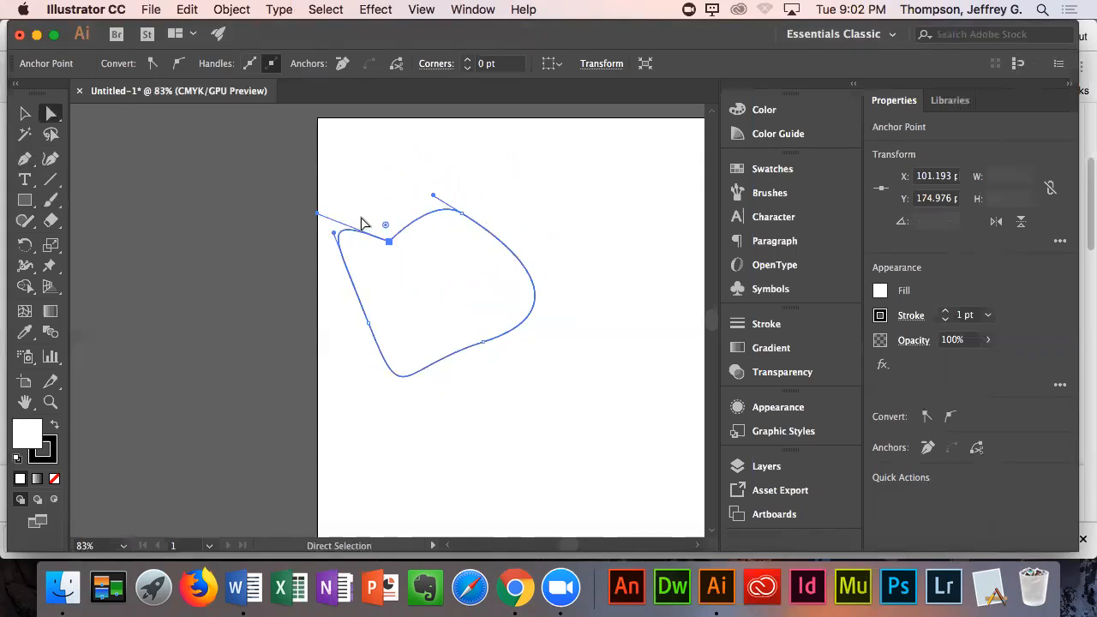
{"action": "left_click_drag", "start_coordinate": [333, 233], "coordinate": [310, 302]}
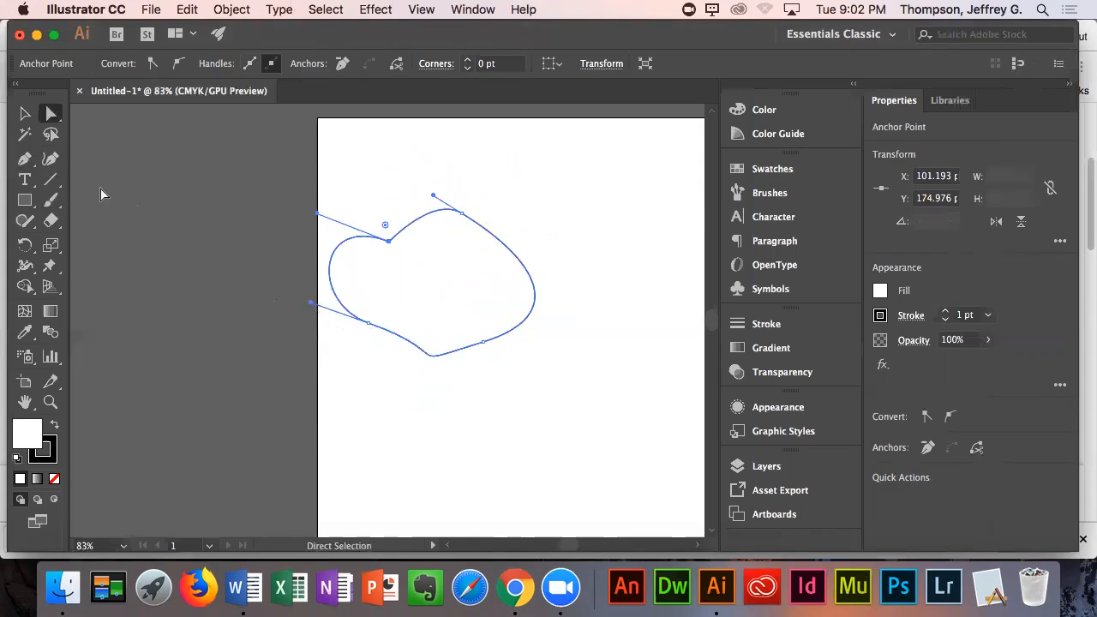
- Straighten the path's left and lower edges by collapsing their direction handles with the Anchor Point tool
{"action": "left_click", "coordinate": [28, 160]}
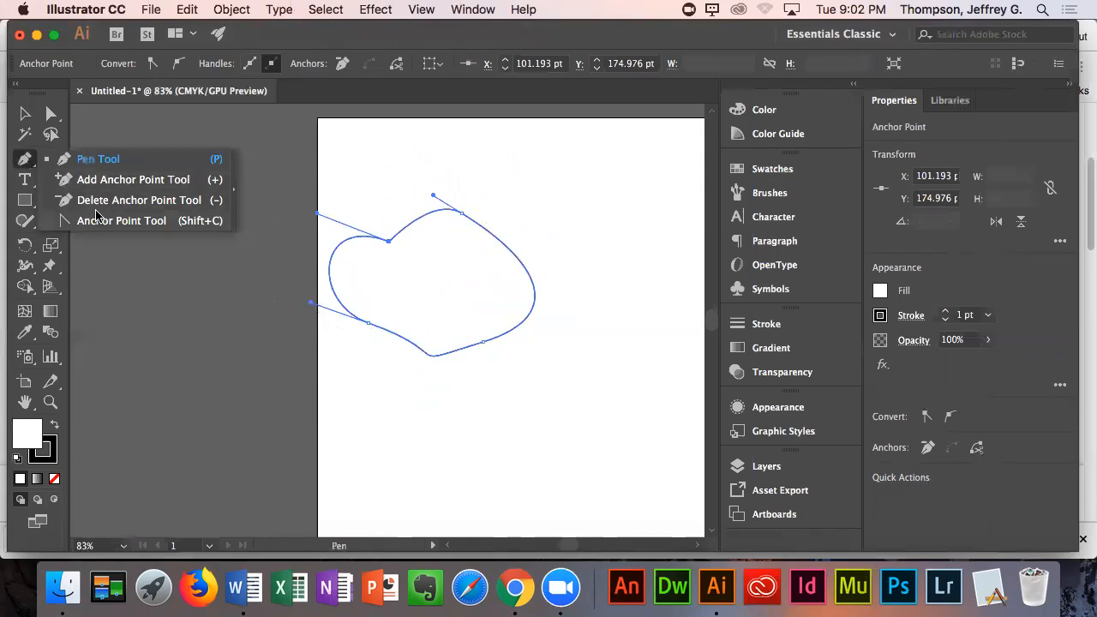
{"action": "left_click", "coordinate": [97, 201]}
{"action": "left_click", "coordinate": [29, 162]}
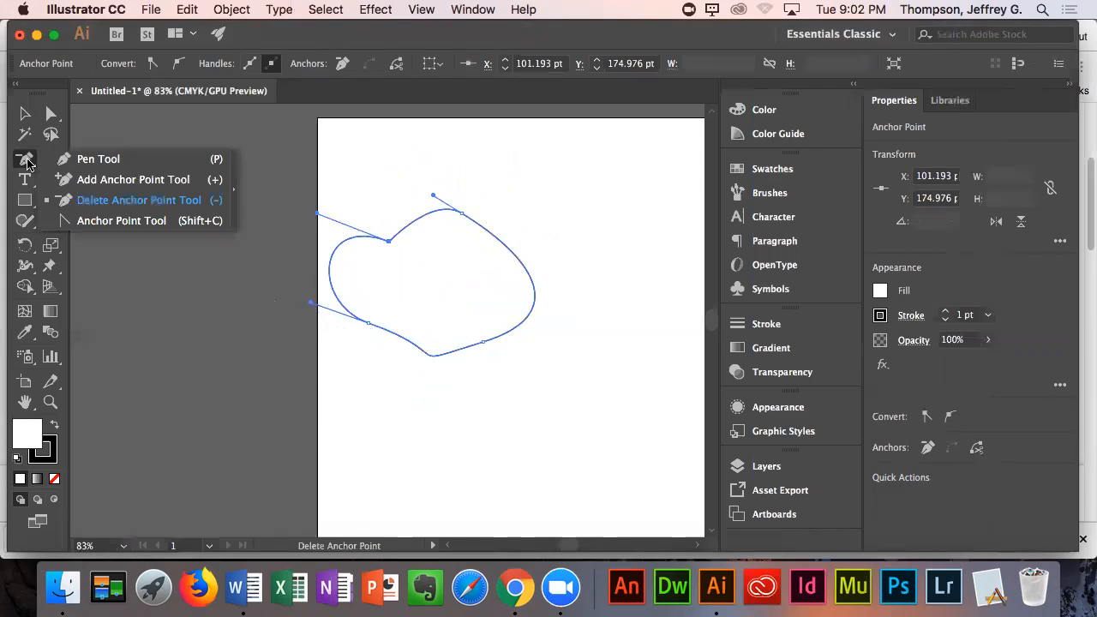
{"action": "left_click", "coordinate": [76, 218]}
{"action": "left_click_drag", "start_coordinate": [312, 306], "coordinate": [464, 362]}
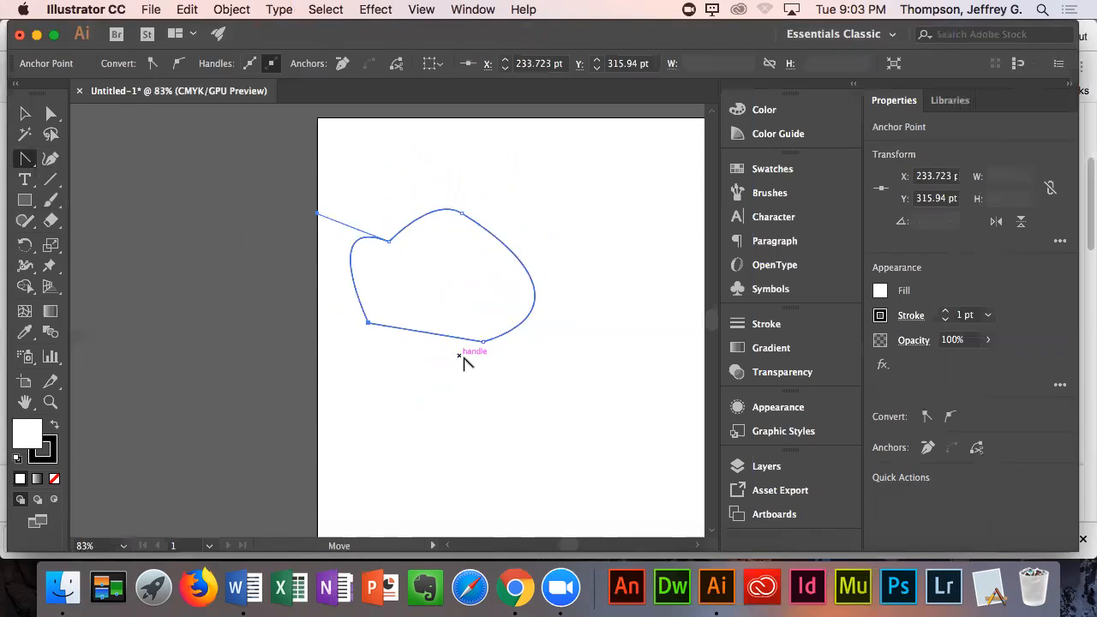
{"action": "left_click", "coordinate": [316, 212]}
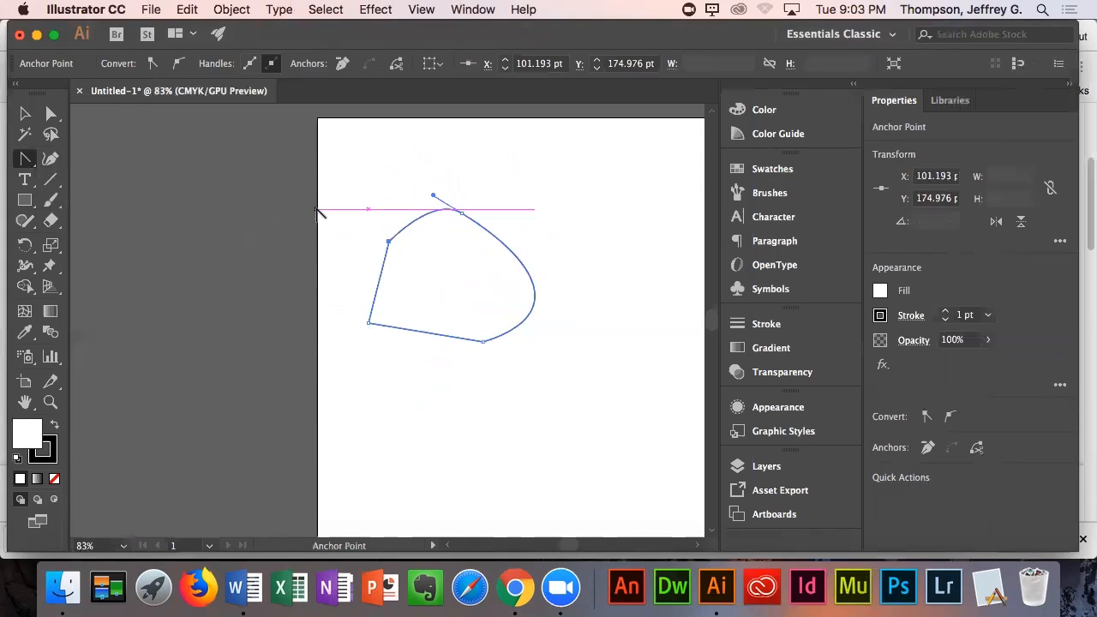
- Undo all edits to the curved path and its drawing until the artboard is empty
{"action": "key", "text": "super+z"}
{"action": "key", "text": "super+z"}
{"action": "key", "text": "super+z"}
{"action": "key", "text": "super+z"}
{"action": "key", "text": "super+z"}
{"action": "key", "text": "super+z"}
{"action": "key", "text": "super+z"}
{"action": "key", "text": "super+z"}
{"action": "key", "text": "super+z"}
{"action": "key", "text": "super+z"}
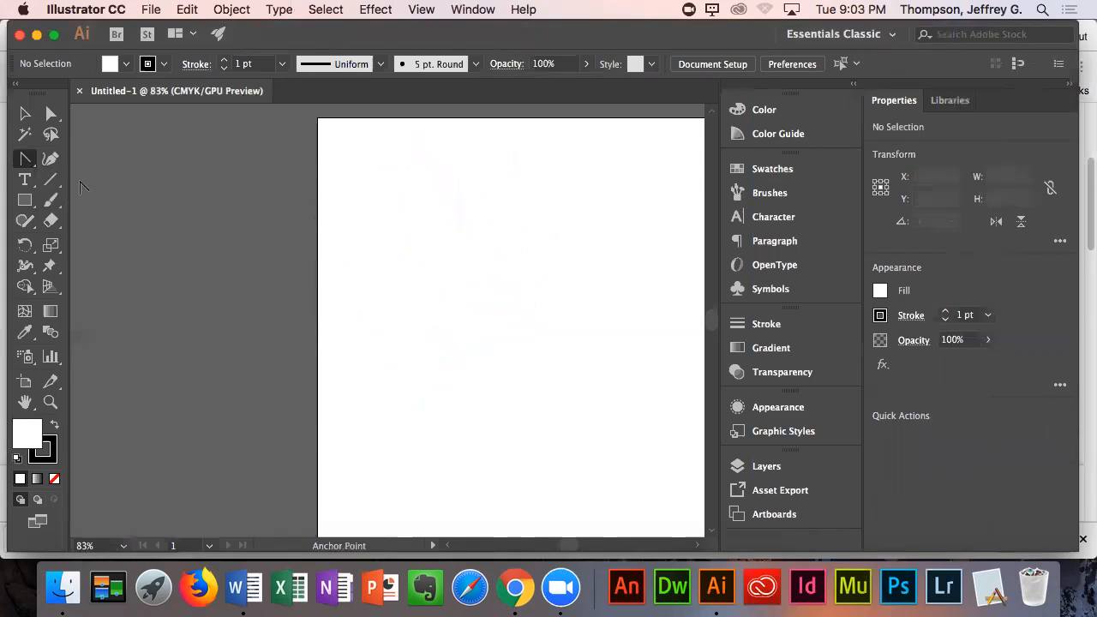
- Draw a closed four-sided shape about 101 pt wide and 94 pt high near the artboard's upper left corner with the Pen tool
{"action": "left_click", "coordinate": [31, 161]}
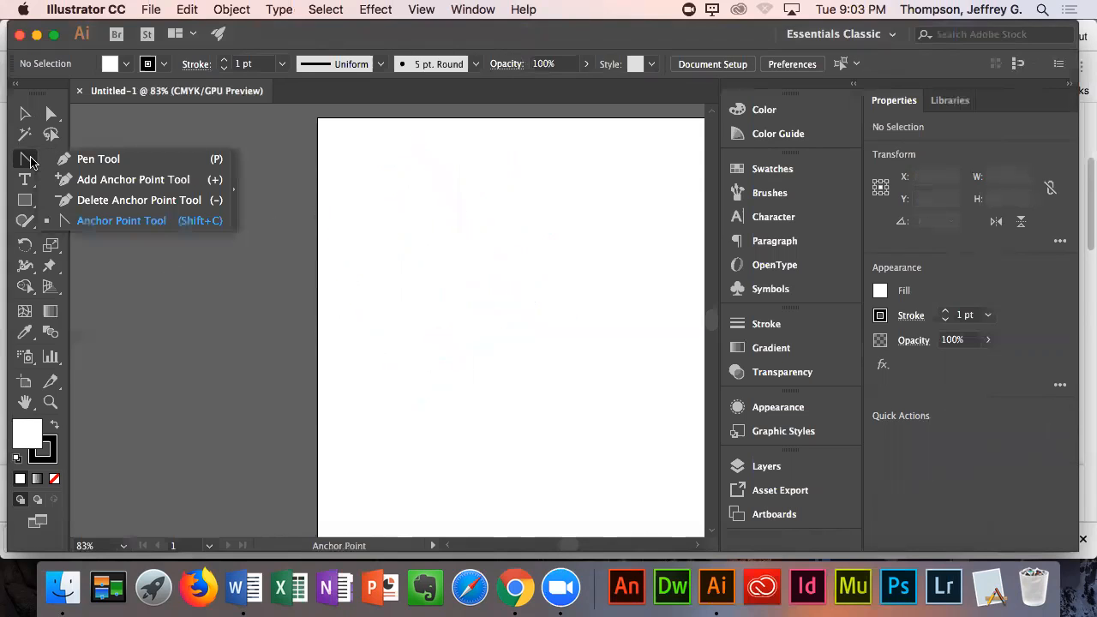
{"action": "left_click", "coordinate": [95, 159]}
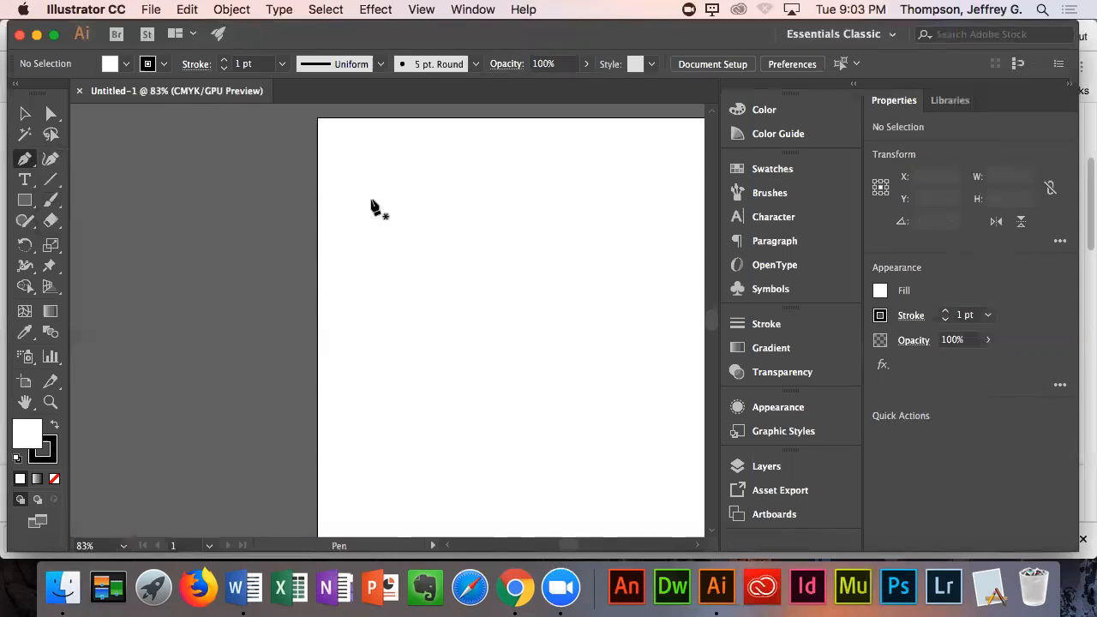
{"action": "left_click", "coordinate": [368, 238]}
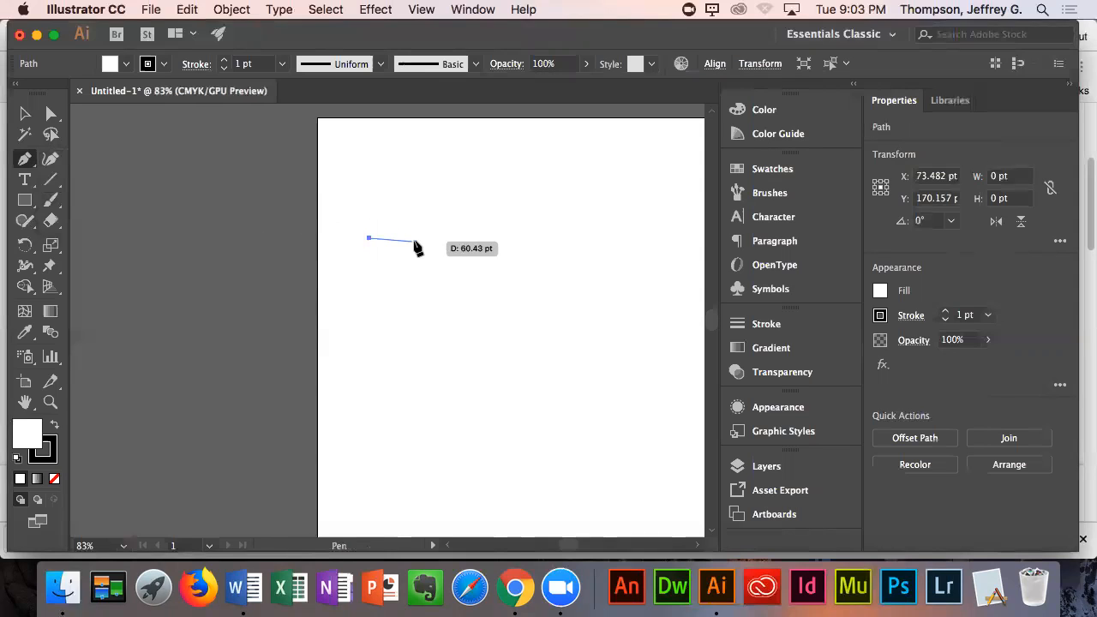
{"action": "left_click", "coordinate": [441, 238]}
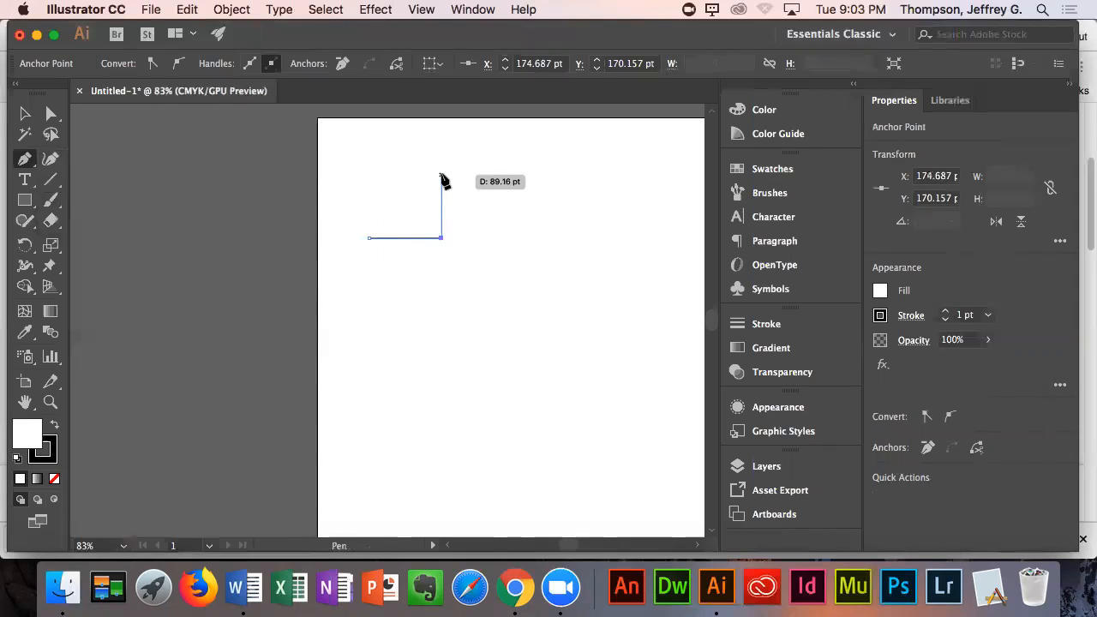
{"action": "left_click", "coordinate": [442, 176]}
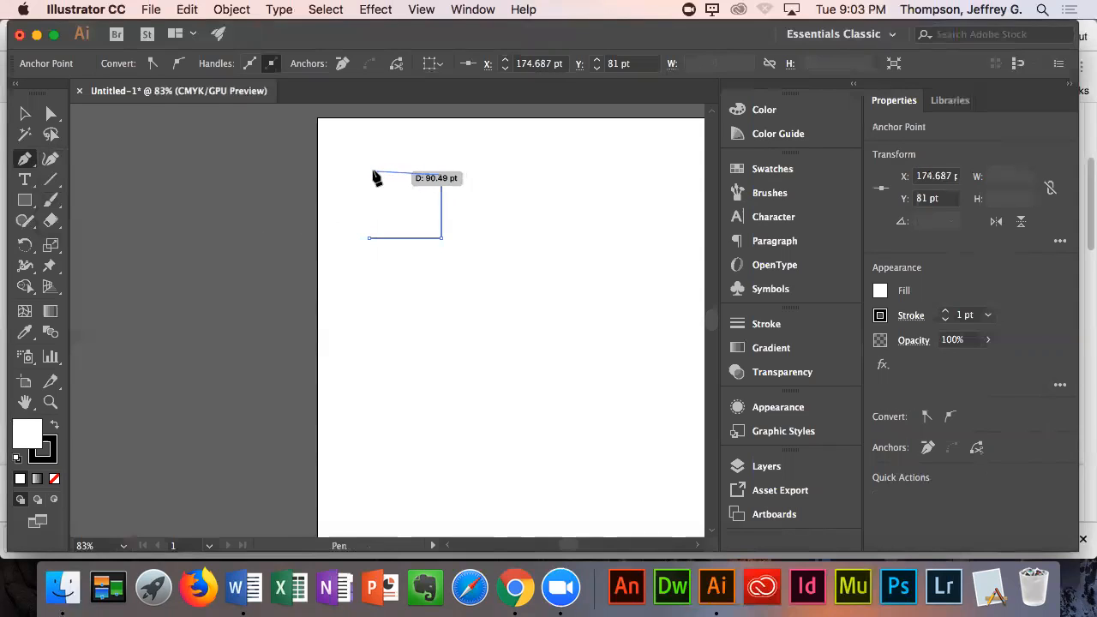
{"action": "left_click", "coordinate": [369, 171]}
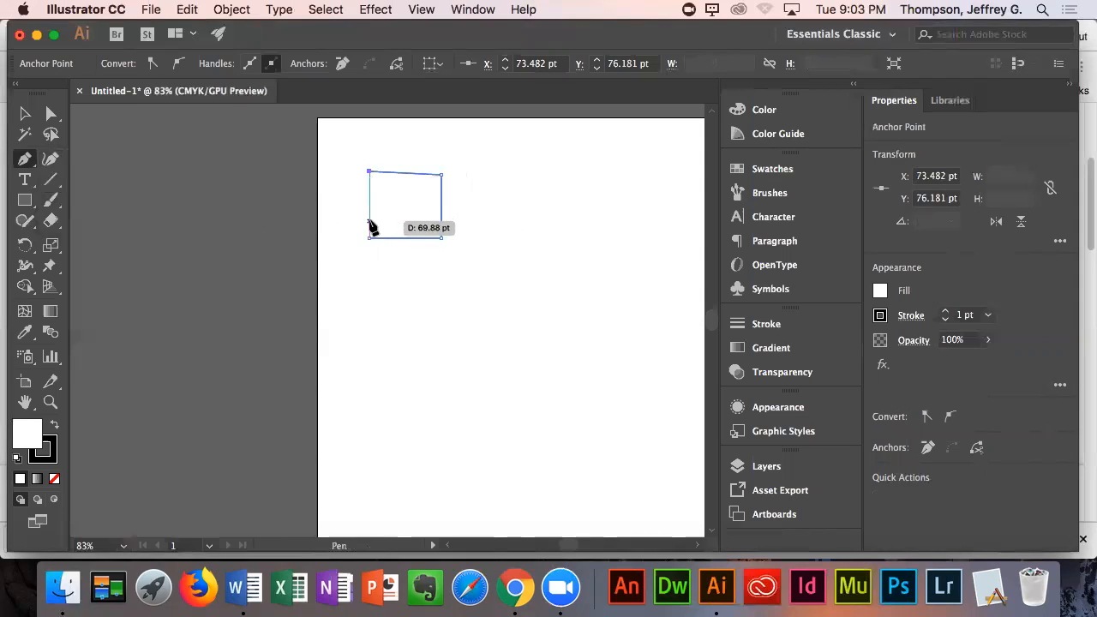
{"action": "left_click", "coordinate": [370, 238]}
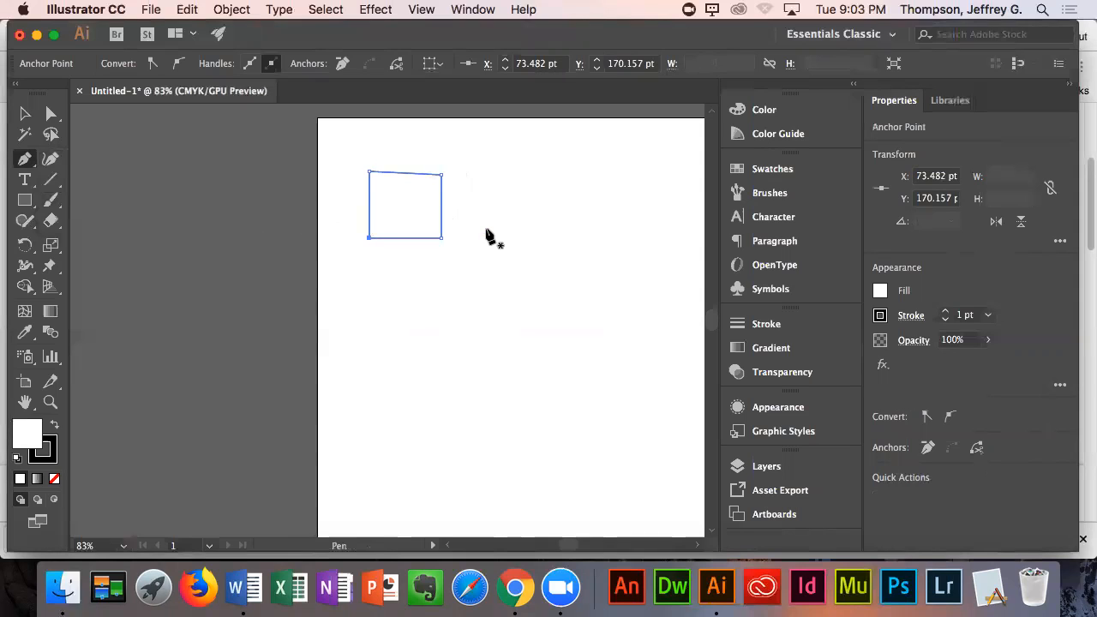
- Draw a closed triangle about 113 pt wide and 78 pt high to the right of the square with the Pen tool
{"action": "left_click", "coordinate": [472, 230]}
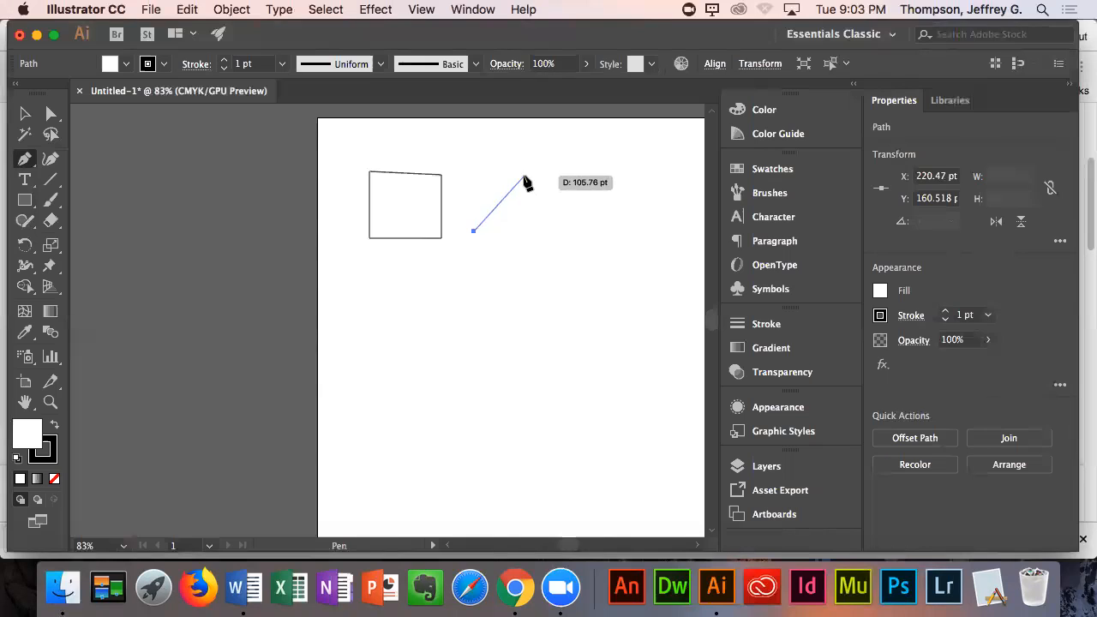
{"action": "left_click", "coordinate": [525, 178]}
{"action": "left_click", "coordinate": [555, 231]}
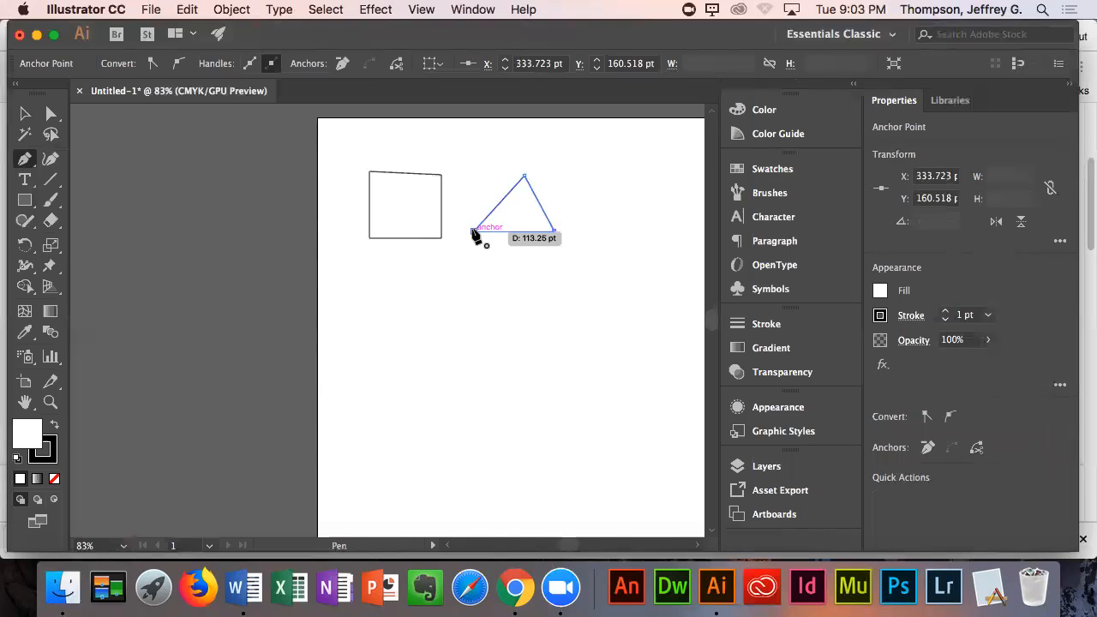
{"action": "left_click", "coordinate": [473, 231]}
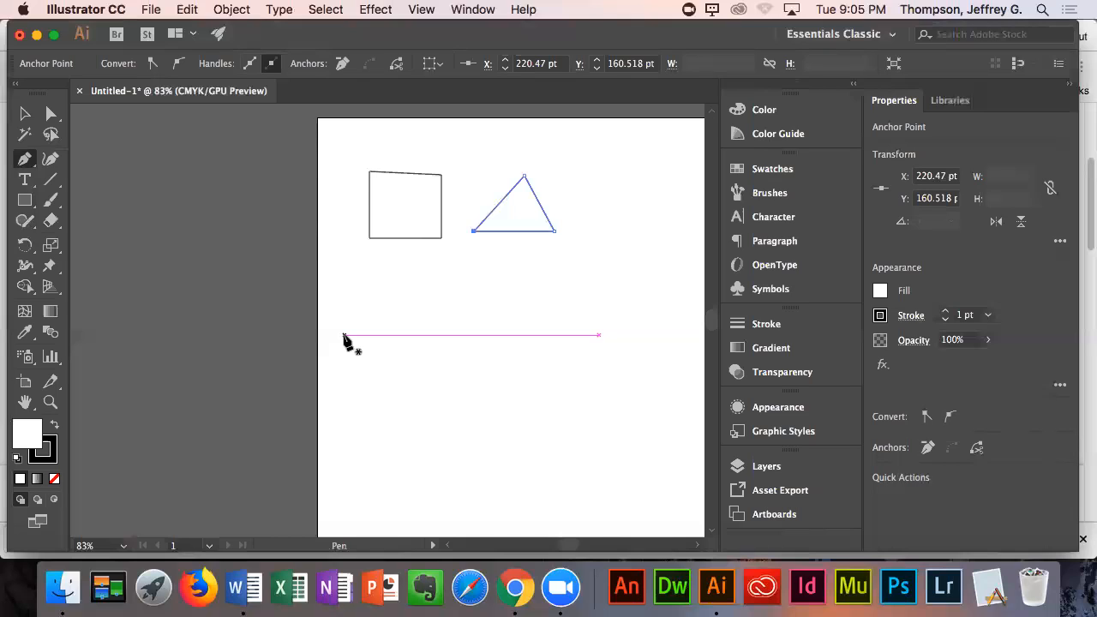
- Select the square on the artboard and fill it with yellow
{"action": "left_click", "coordinate": [24, 113]}
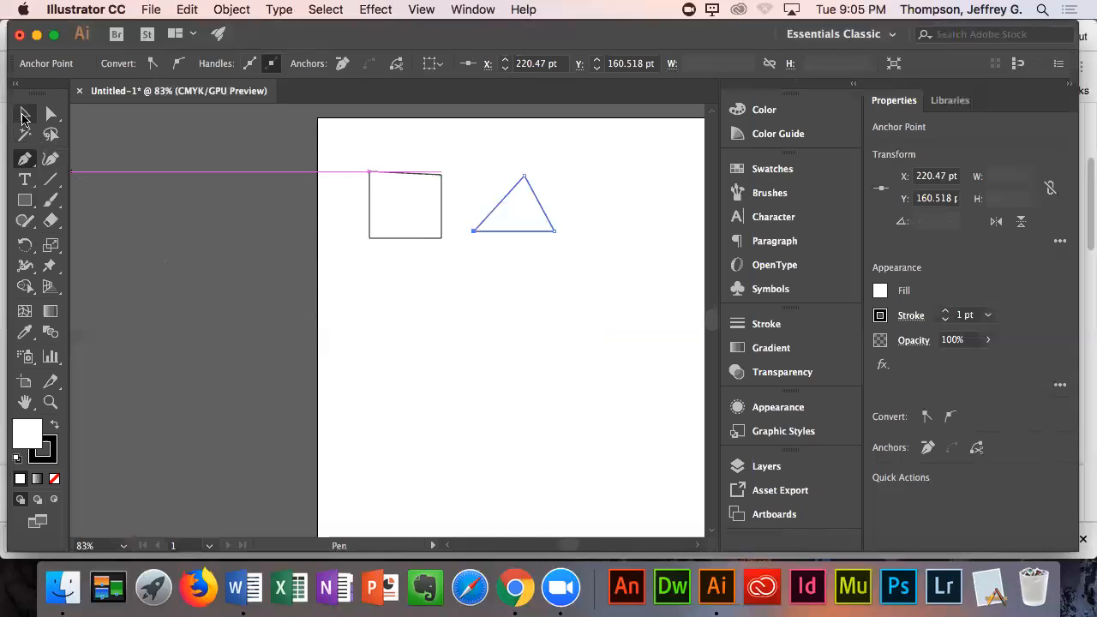
{"action": "left_click", "coordinate": [411, 171]}
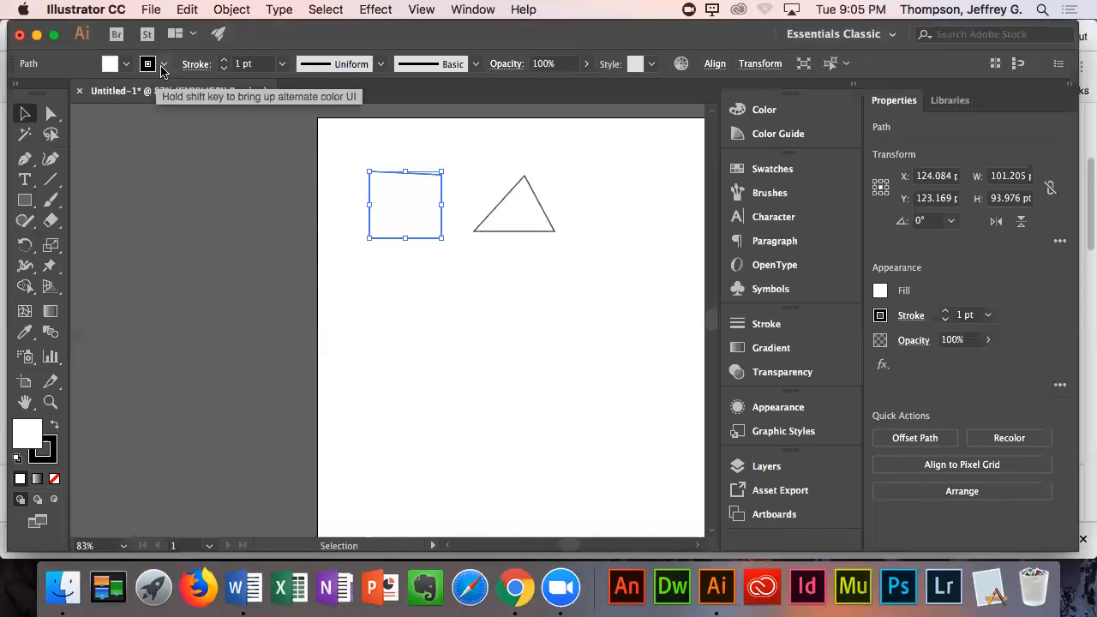
{"action": "left_click", "coordinate": [126, 68]}
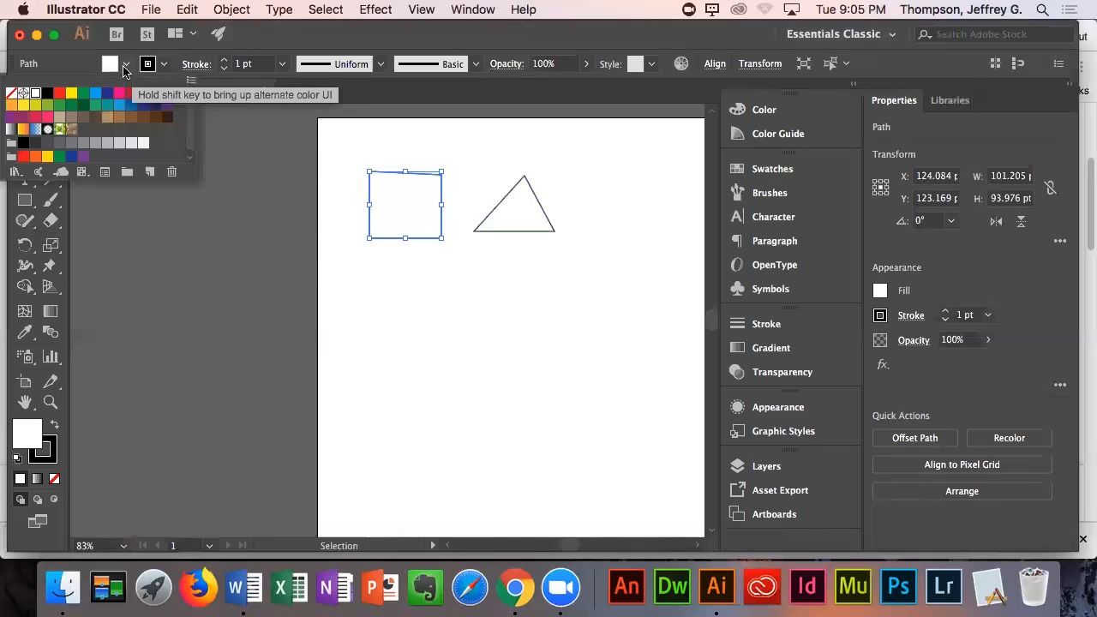
{"action": "left_click", "coordinate": [72, 94]}
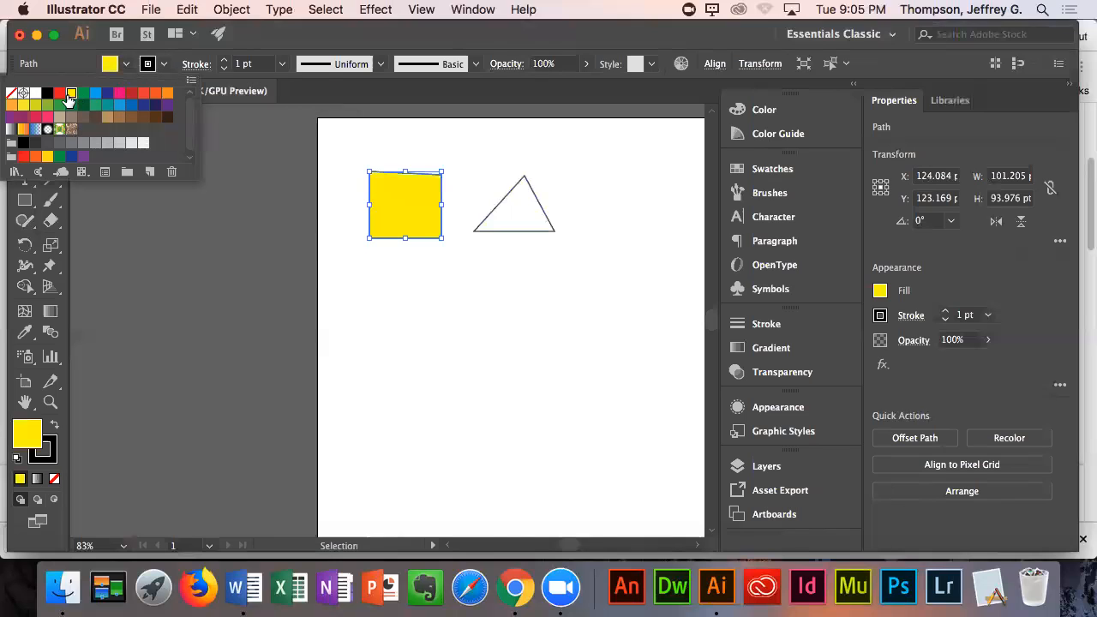
- Fill the triangle with the same yellow as the square and deselect it
{"action": "left_click", "coordinate": [510, 190]}
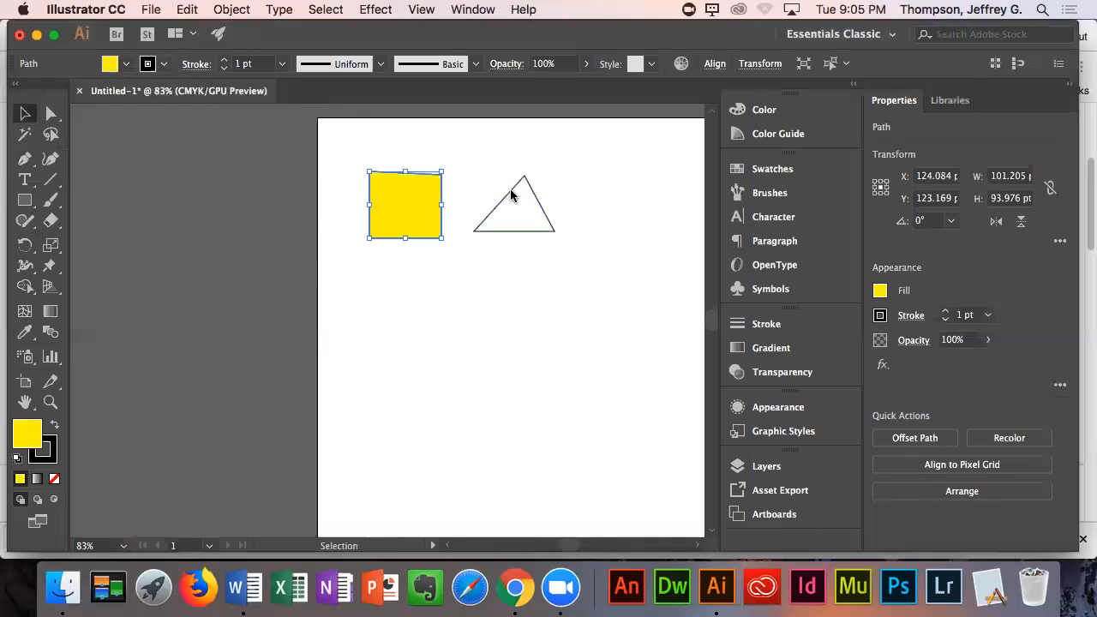
{"action": "left_click", "coordinate": [509, 190]}
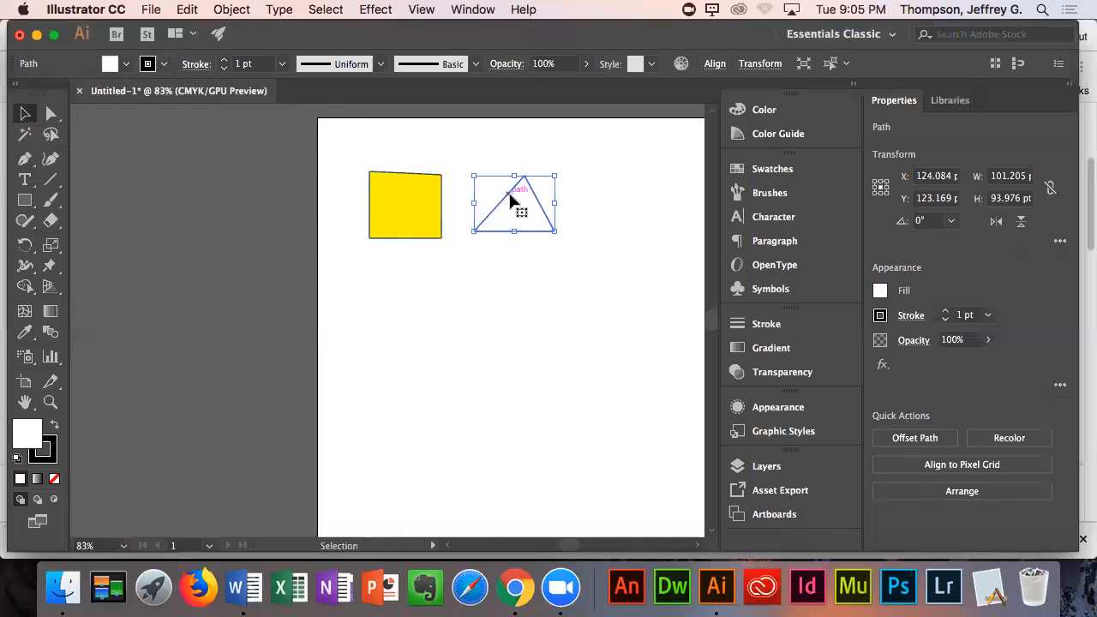
{"action": "left_click", "coordinate": [127, 65]}
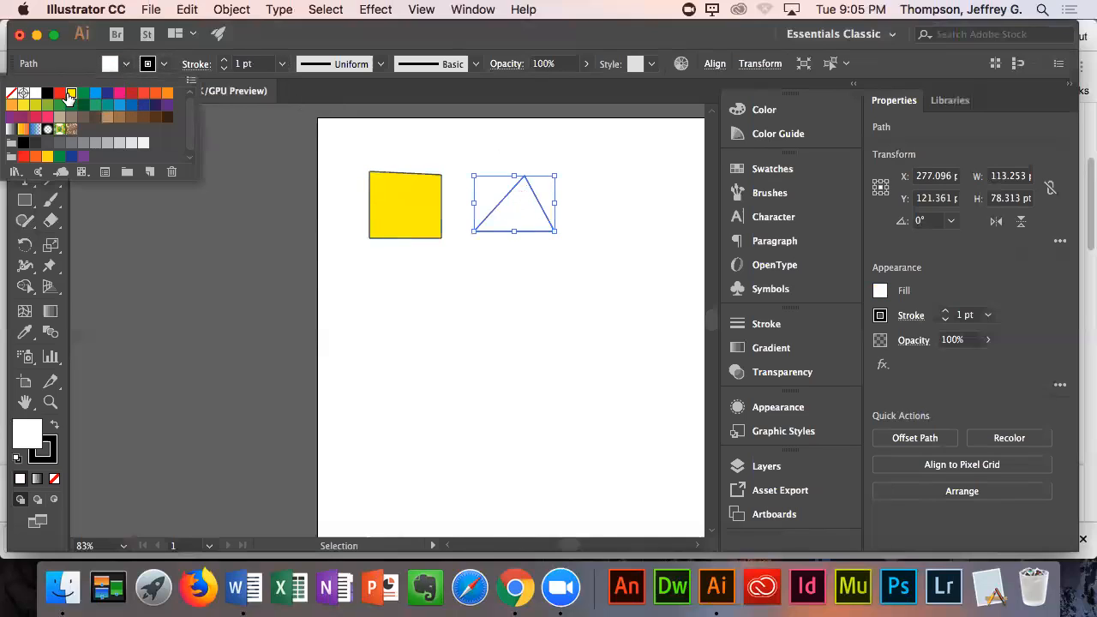
{"action": "left_click", "coordinate": [70, 96]}
{"action": "left_click", "coordinate": [370, 154]}
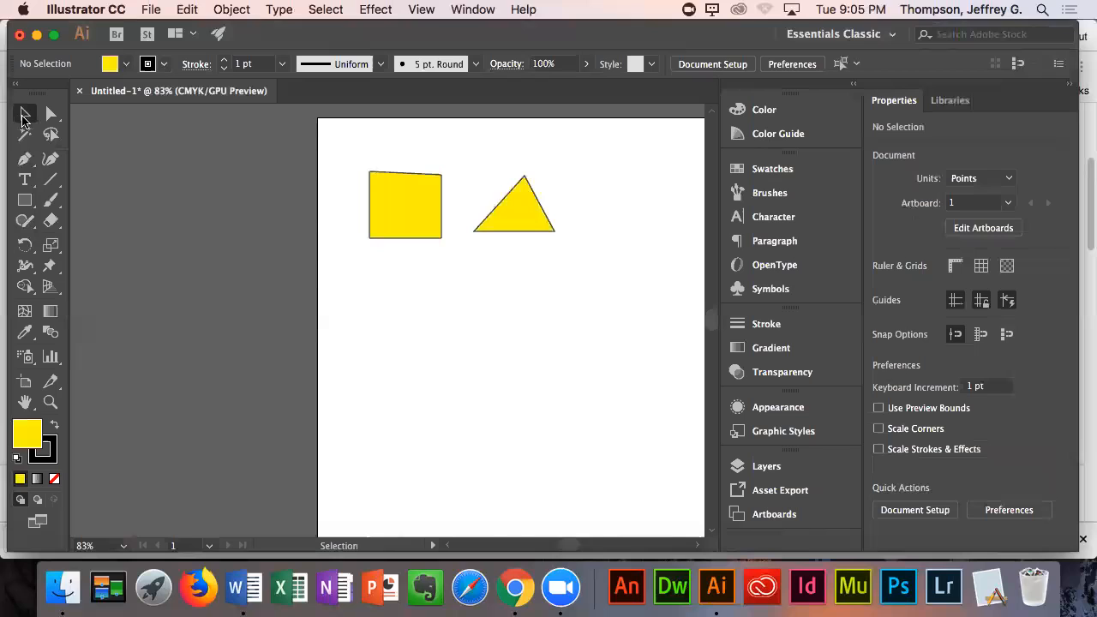
- Try a CMYK Magenta fill on the square and set it back to yellow
{"action": "left_click", "coordinate": [391, 196]}
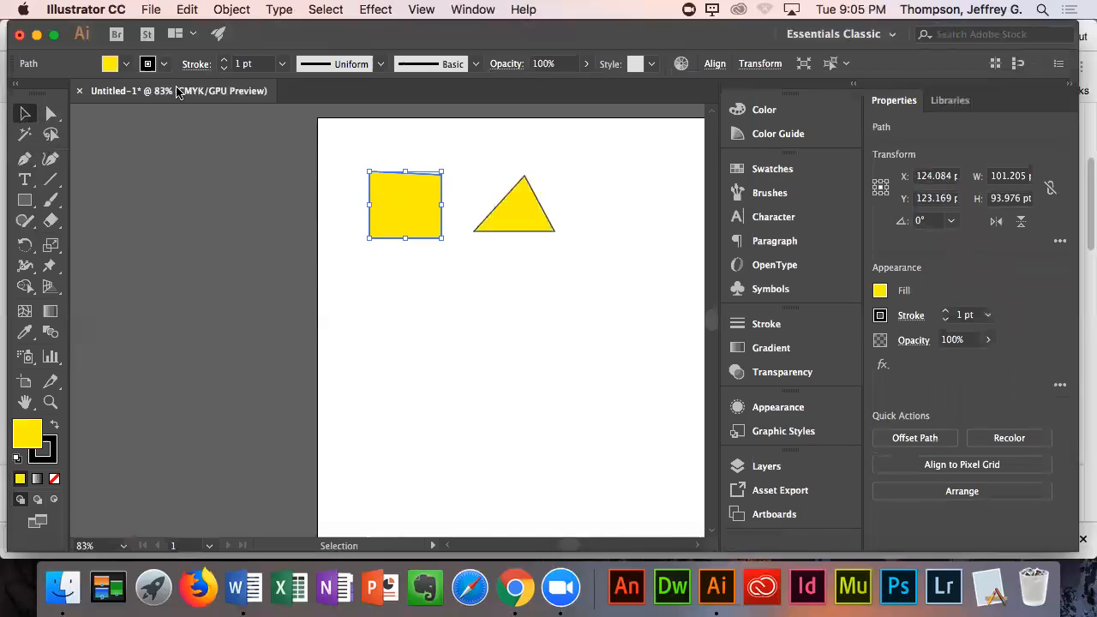
{"action": "left_click", "coordinate": [120, 70]}
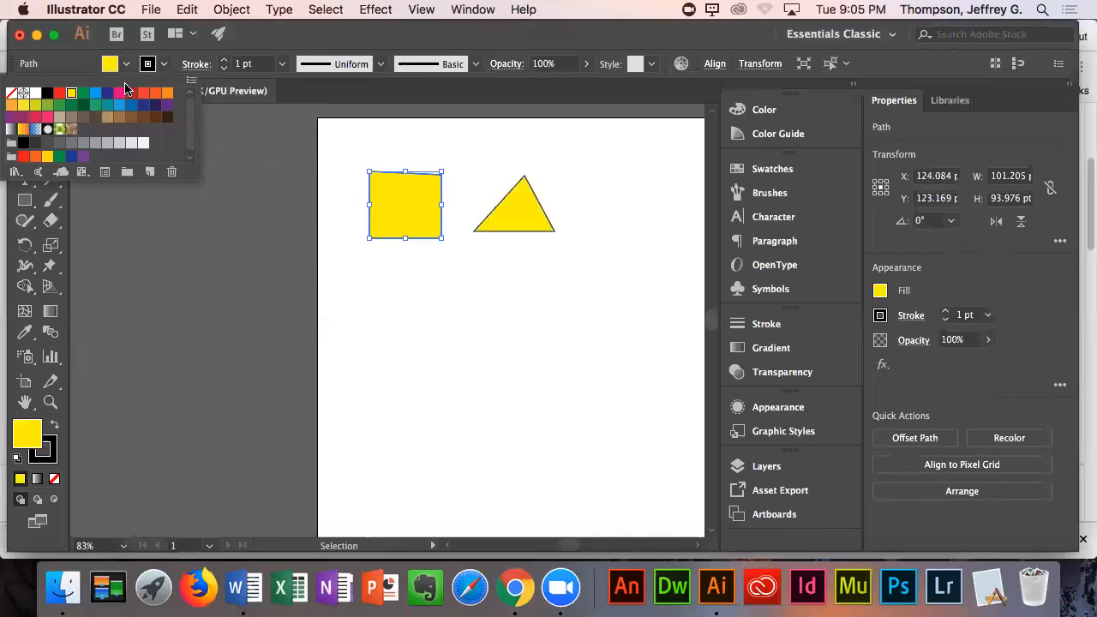
{"action": "left_click", "coordinate": [120, 94]}
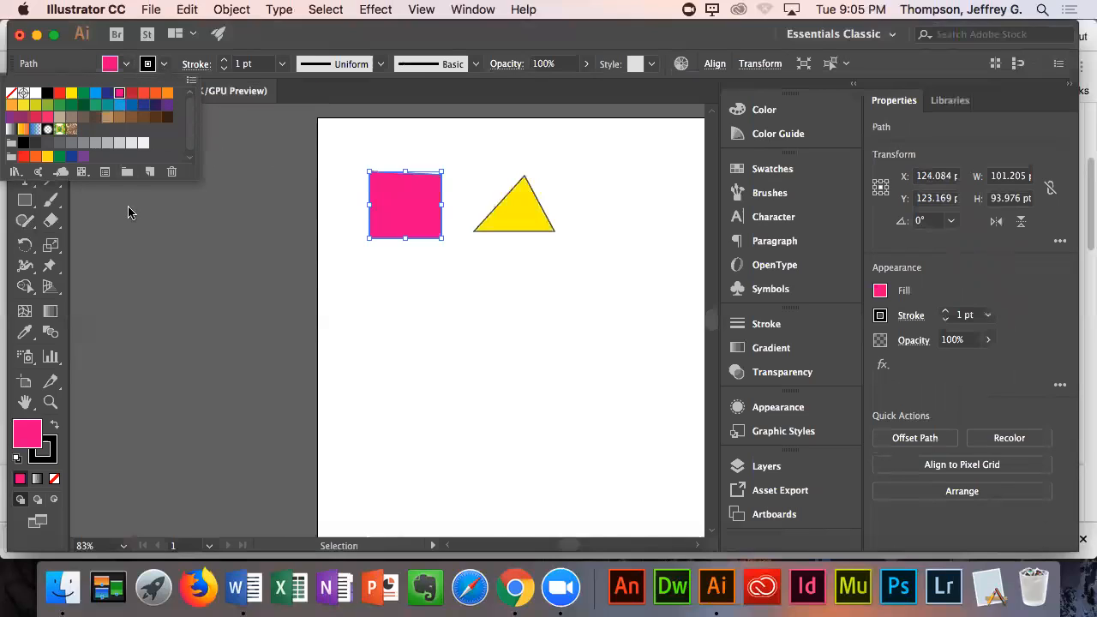
{"action": "left_click", "coordinate": [126, 65]}
{"action": "left_click", "coordinate": [126, 65]}
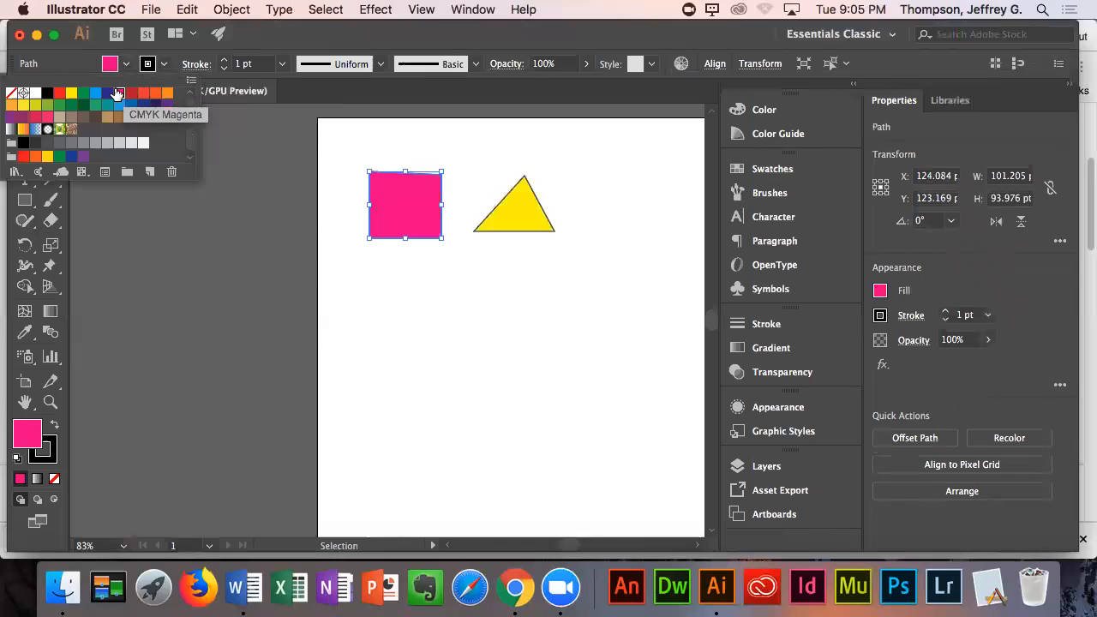
{"action": "left_click", "coordinate": [72, 100]}
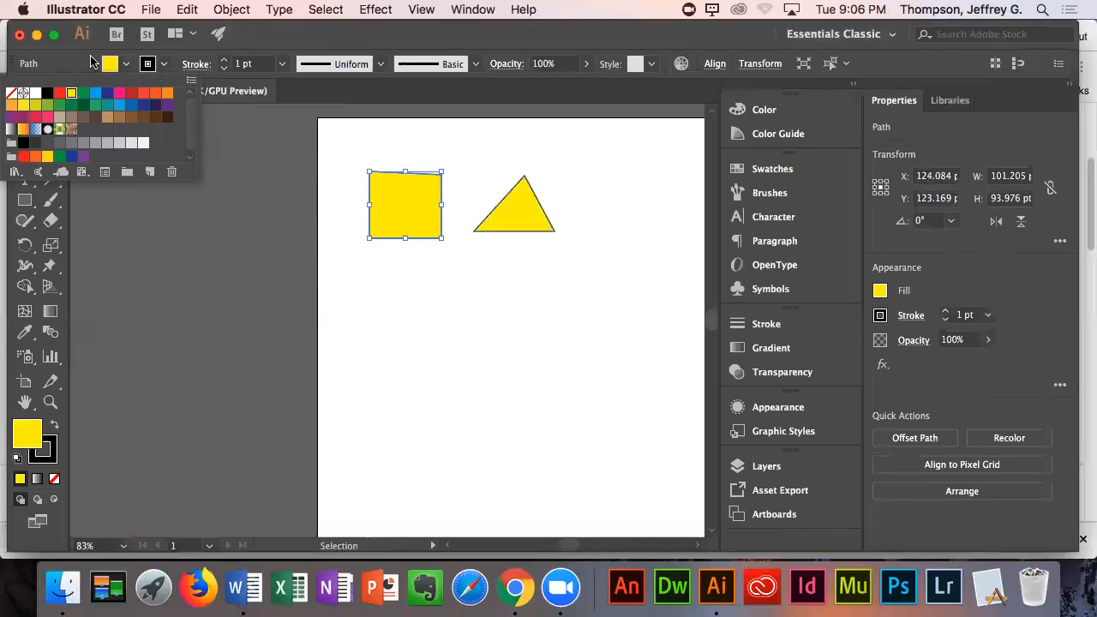
{"action": "left_click", "coordinate": [67, 72]}
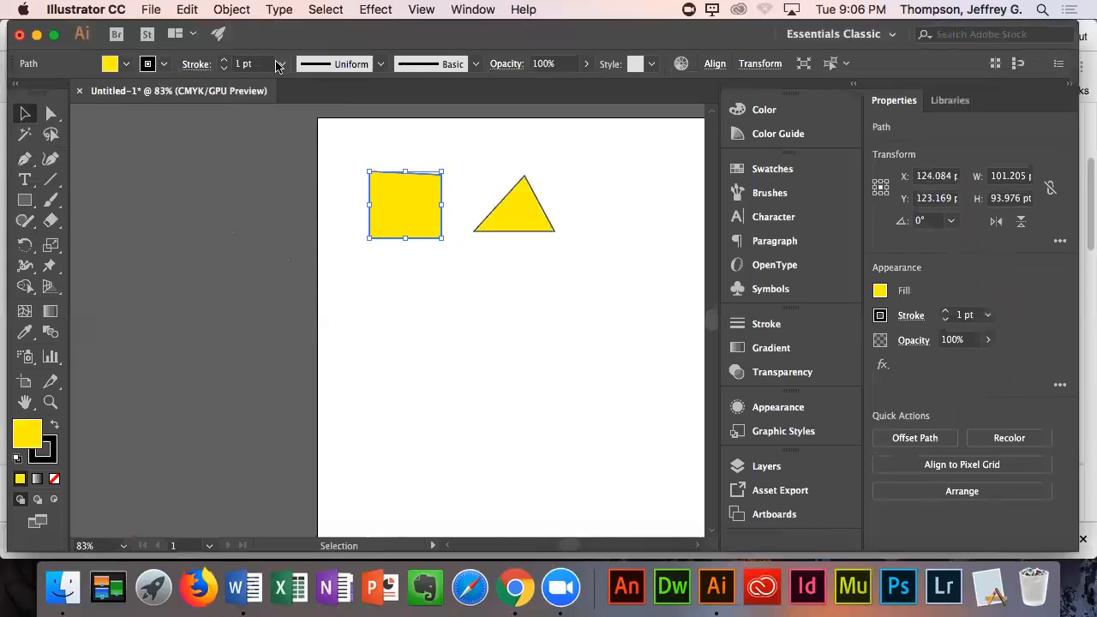
- Set the square's stroke weight to 5 pt and deselect it
{"action": "left_click", "coordinate": [224, 61]}
{"action": "left_click", "coordinate": [224, 61]}
{"action": "left_click", "coordinate": [223, 61]}
{"action": "left_click", "coordinate": [224, 60]}
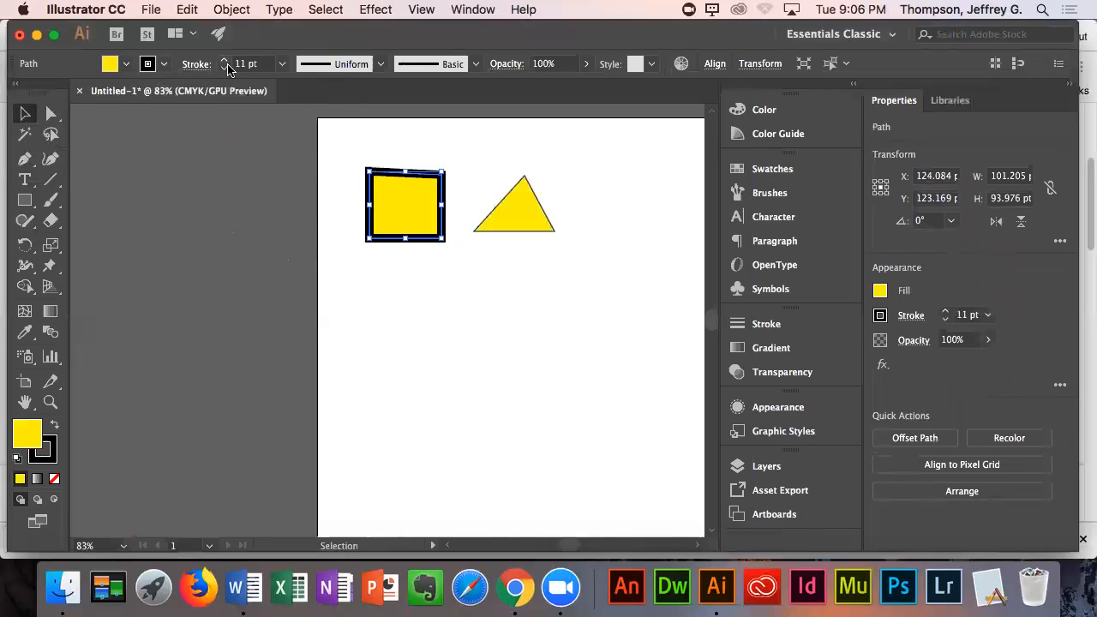
{"action": "left_click", "coordinate": [224, 67]}
{"action": "left_click", "coordinate": [224, 68]}
{"action": "left_click", "coordinate": [224, 68]}
{"action": "left_click", "coordinate": [223, 67]}
{"action": "left_click", "coordinate": [223, 68]}
{"action": "left_click", "coordinate": [341, 159]}
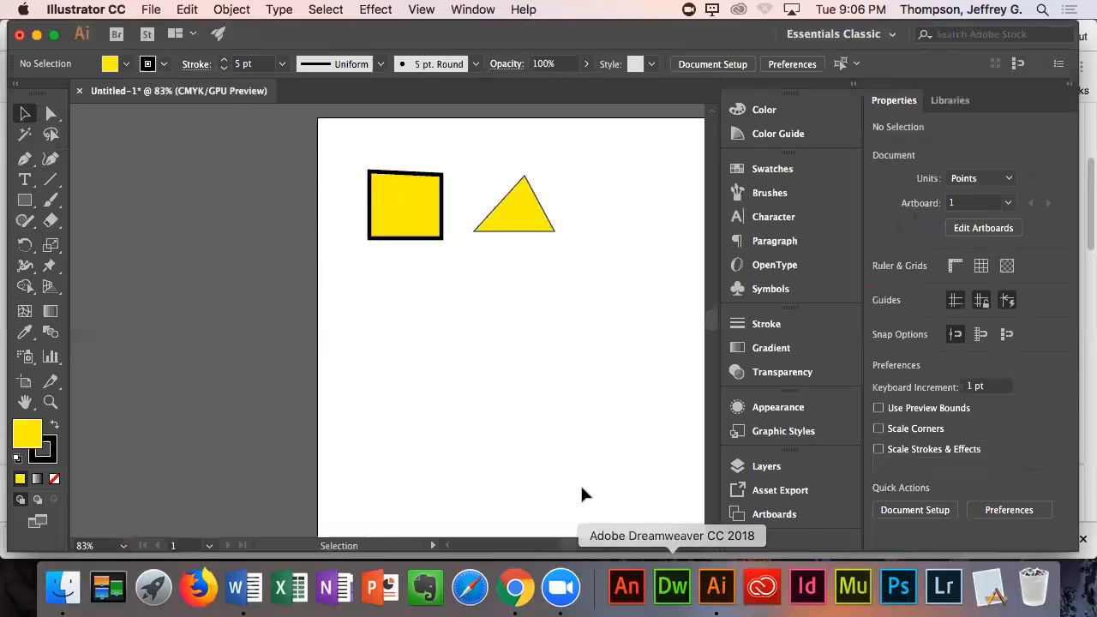
- Change the square's stroke color to dark red and deselect it
{"action": "left_click", "coordinate": [418, 187]}
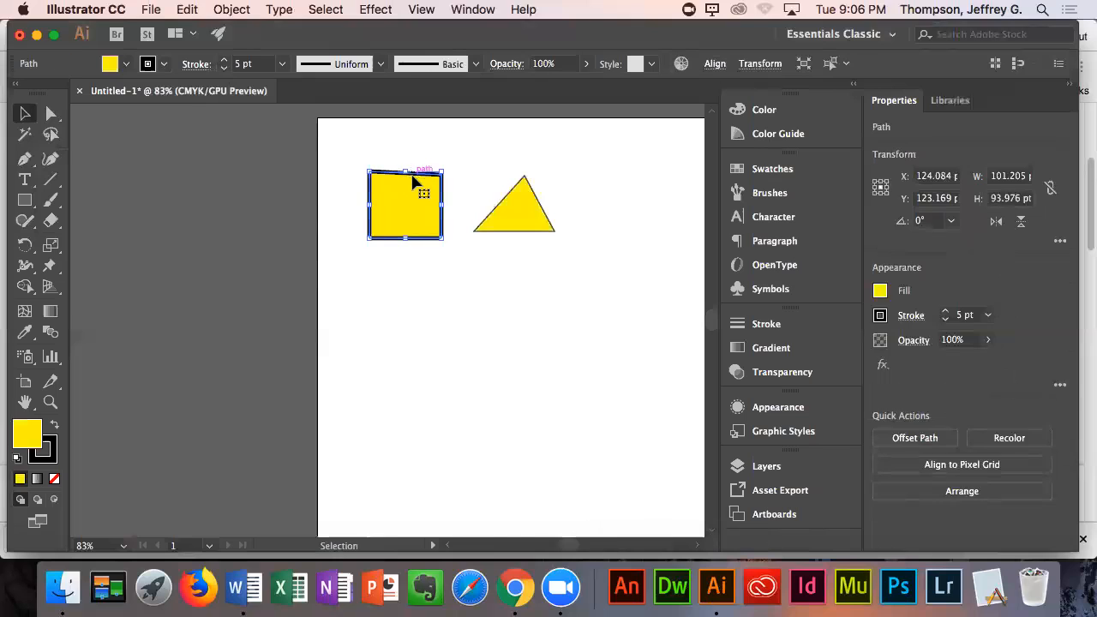
{"action": "left_click", "coordinate": [163, 66]}
{"action": "left_click", "coordinate": [131, 92]}
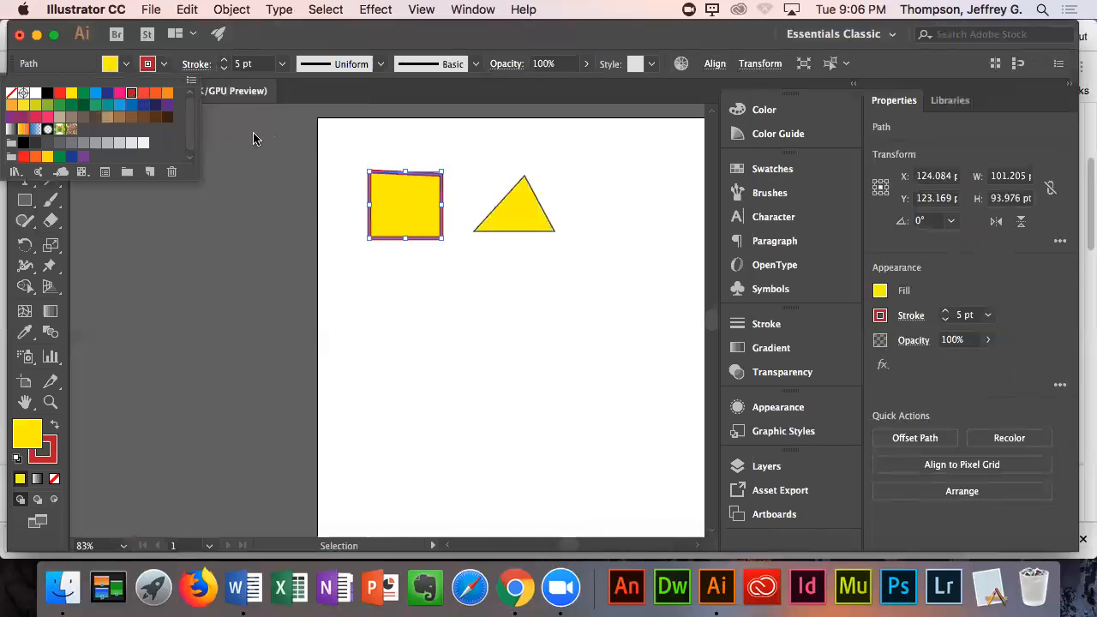
{"action": "left_click", "coordinate": [339, 159]}
{"action": "left_click", "coordinate": [335, 157]}
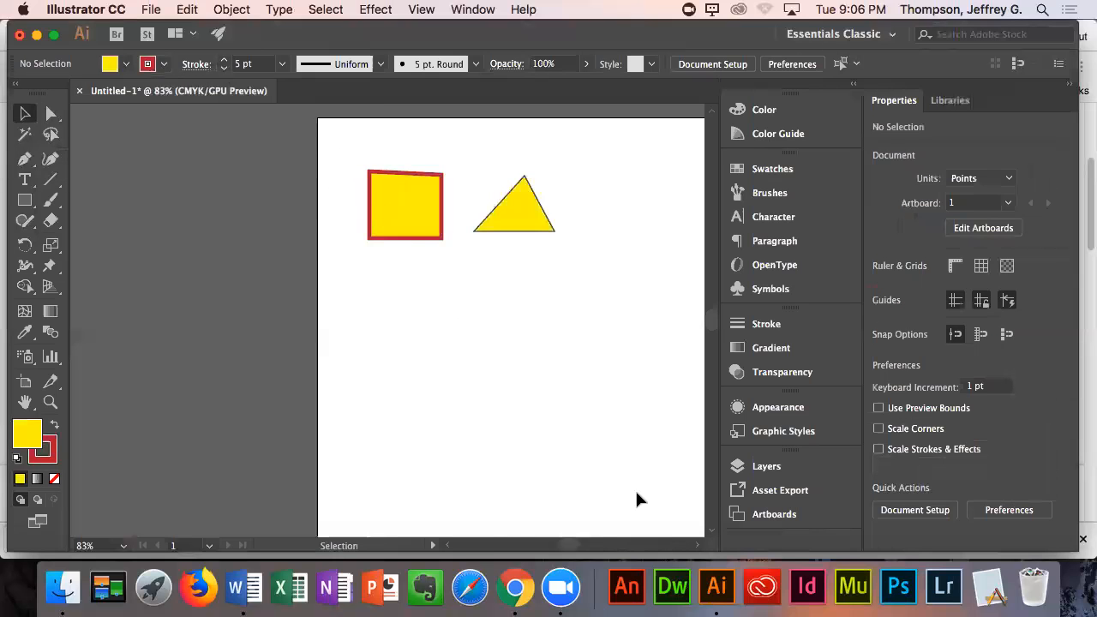
- Switch to the Word assignment document, examine section 2's rounded square instructions and diagrams, and return to Illustrator
{"action": "left_click", "coordinate": [244, 598]}
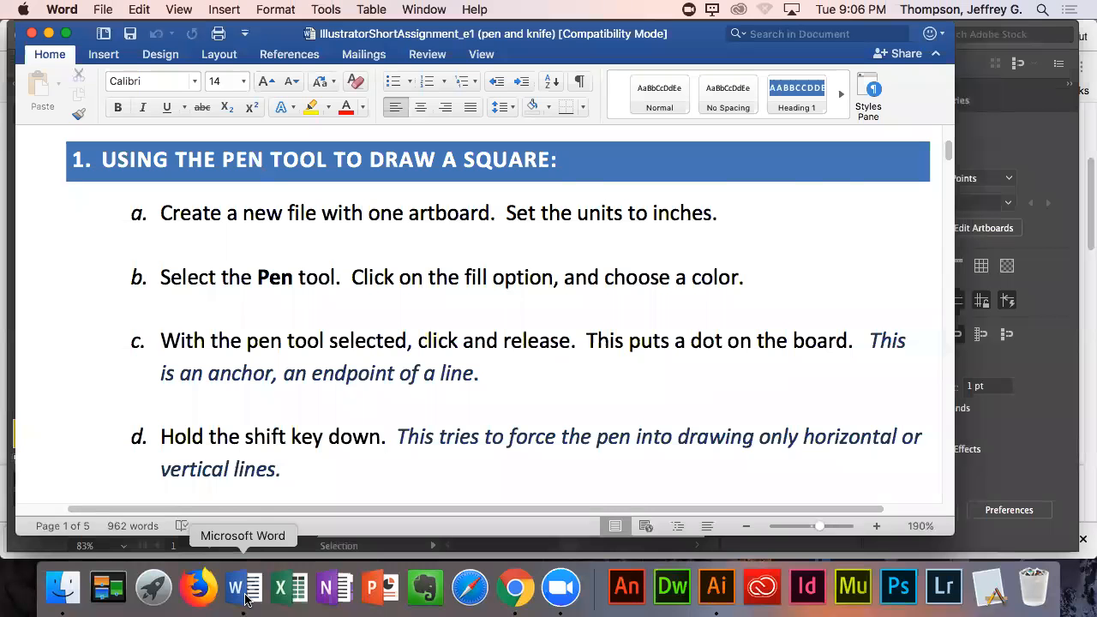
{"action": "scroll", "coordinate": [346, 387], "scroll_direction": "down", "scroll_amount": 10}
{"action": "scroll", "coordinate": [346, 388], "scroll_direction": "down", "scroll_amount": 5}
{"action": "scroll", "coordinate": [345, 385], "scroll_direction": "down", "scroll_amount": 12}
{"action": "scroll", "coordinate": [345, 385], "scroll_direction": "down", "scroll_amount": 14}
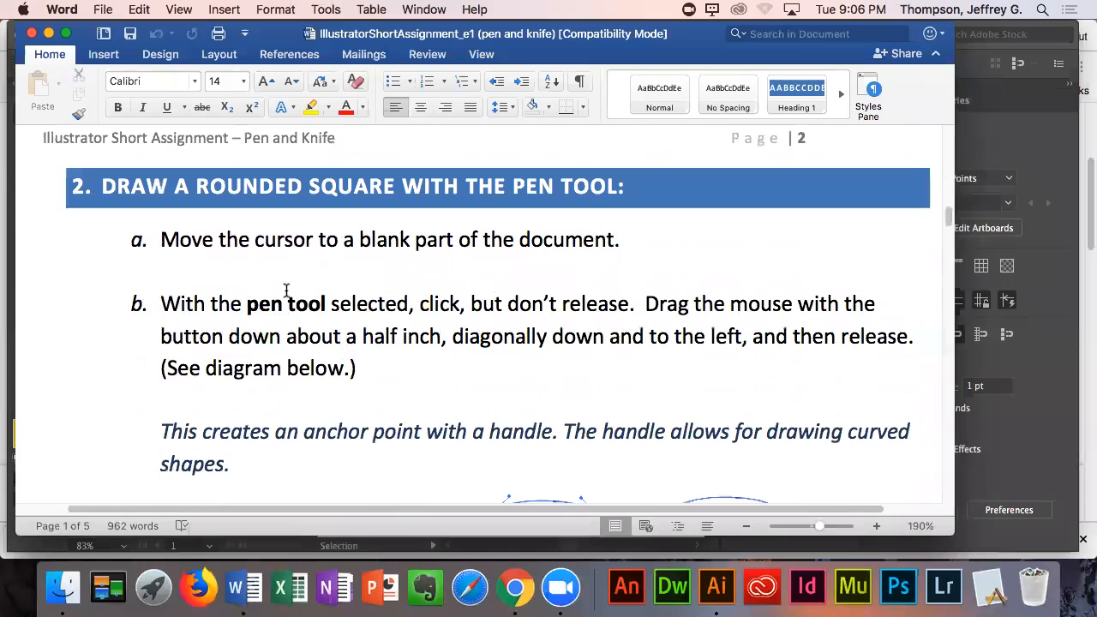
{"action": "scroll", "coordinate": [322, 226], "scroll_direction": "down", "scroll_amount": 1}
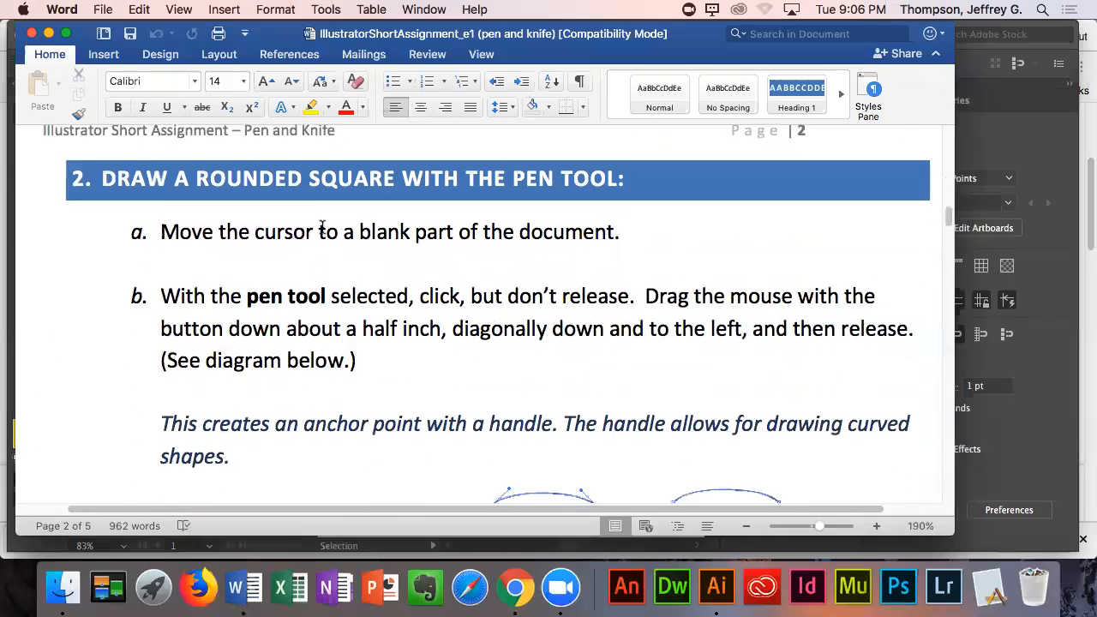
{"action": "scroll", "coordinate": [323, 226], "scroll_direction": "down", "scroll_amount": 10}
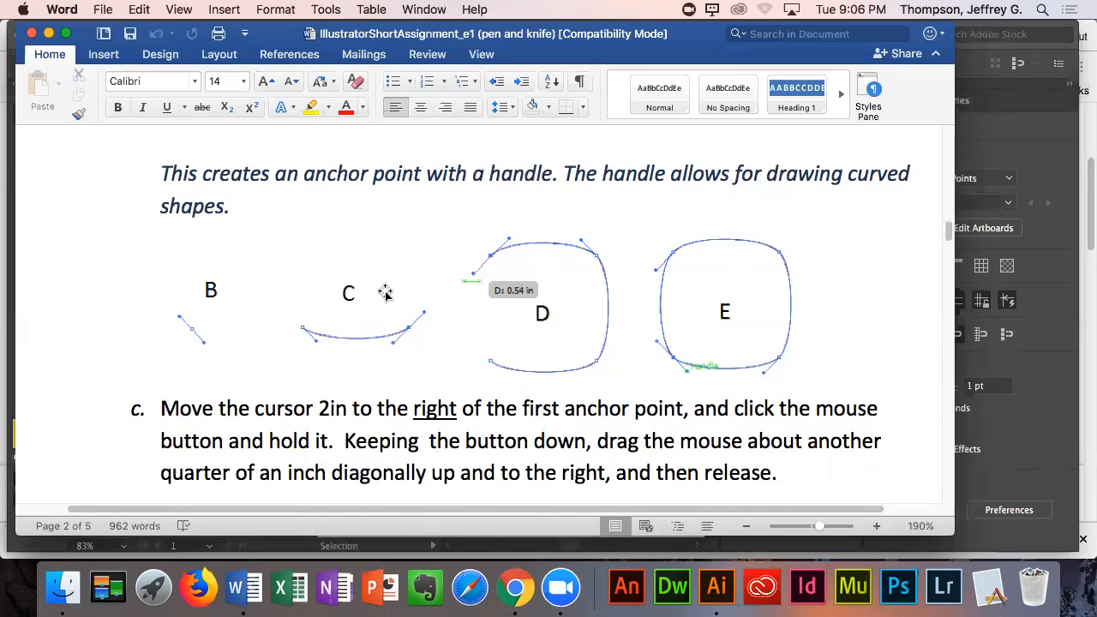
{"action": "scroll", "coordinate": [393, 284], "scroll_direction": "up", "scroll_amount": 3}
{"action": "scroll", "coordinate": [399, 278], "scroll_direction": "up", "scroll_amount": 1}
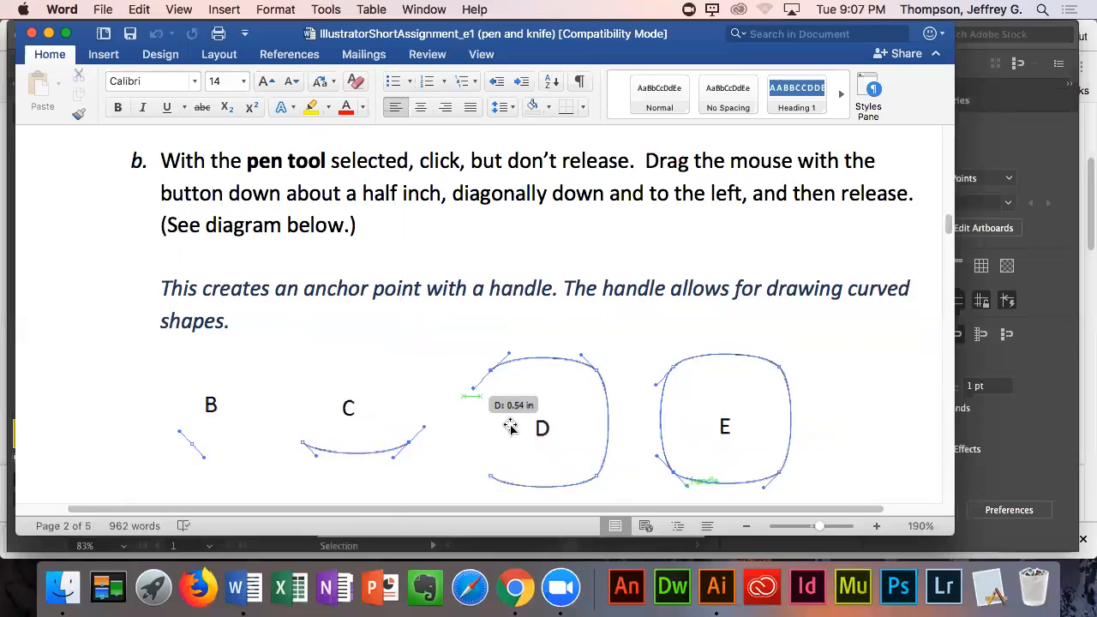
{"action": "left_click", "coordinate": [740, 591]}
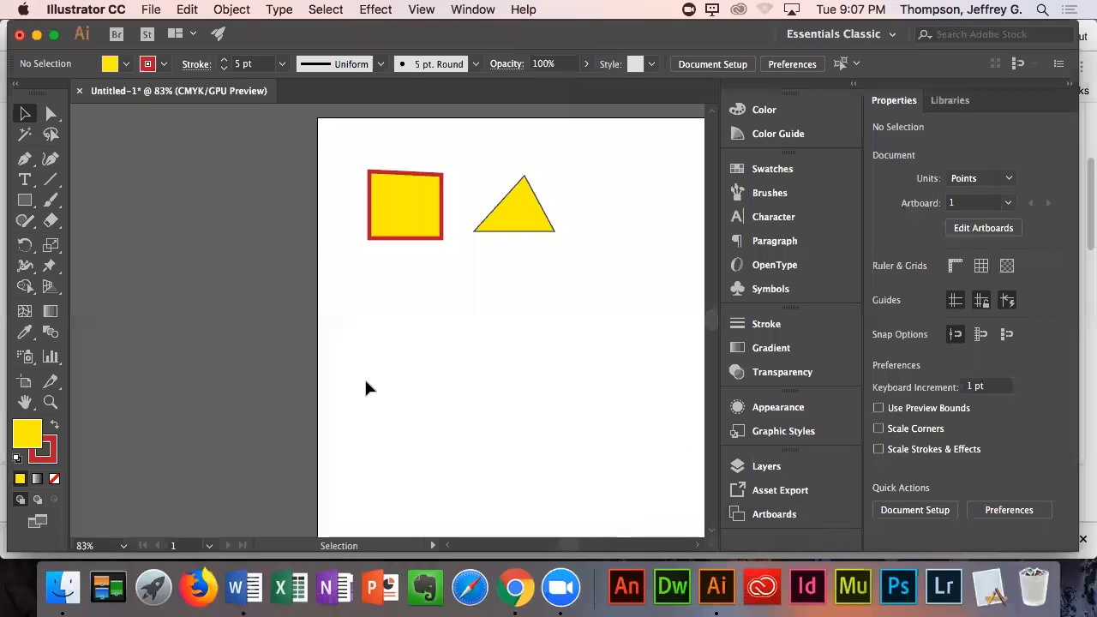
- Try drawing a closed, curved four-point shape below the square with the Pen tool to form a rounded square
{"action": "left_click", "coordinate": [26, 162]}
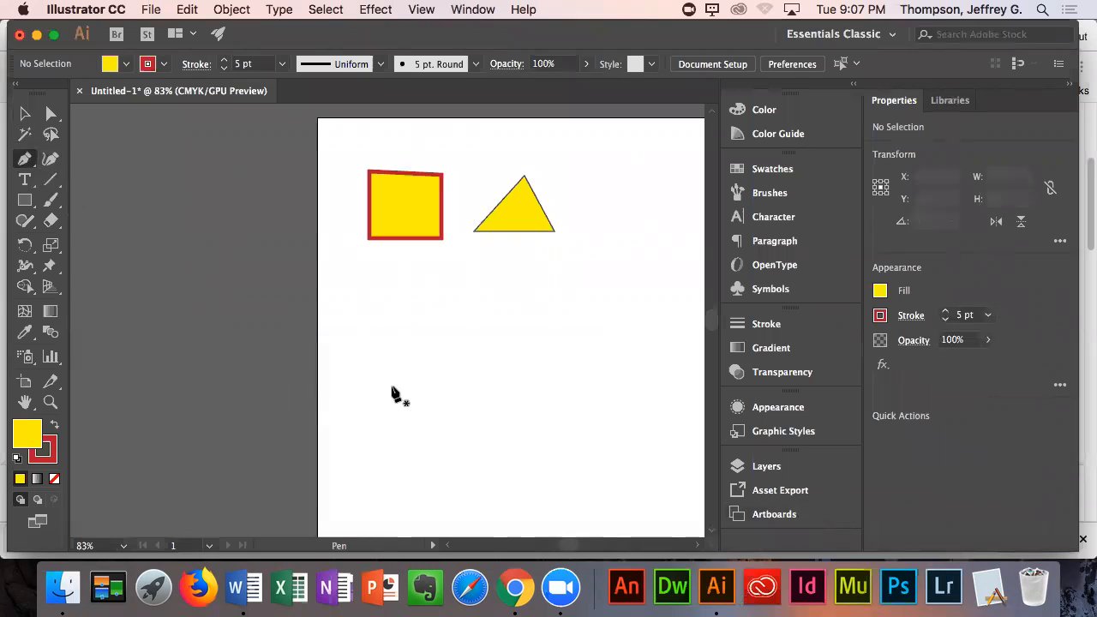
{"action": "left_click_drag", "start_coordinate": [375, 335], "coordinate": [399, 360]}
{"action": "left_click_drag", "start_coordinate": [453, 339], "coordinate": [421, 267]}
{"action": "left_click_drag", "start_coordinate": [374, 275], "coordinate": [390, 366]}
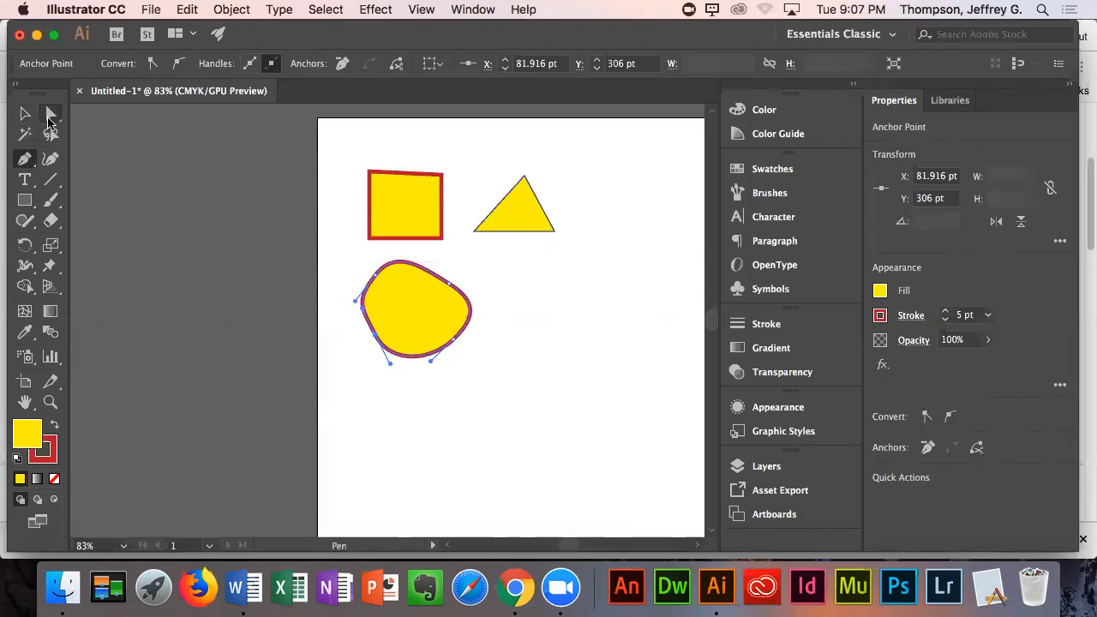
- Try to even out the curved shape by moving its anchor points and direction handles with the Direct Selection tool
{"action": "left_click", "coordinate": [49, 116]}
{"action": "mouse_move", "coordinate": [431, 362]}
{"action": "left_mouse_down"}
{"action": "mouse_move", "coordinate": [393, 408]}
{"action": "mouse_move", "coordinate": [440, 358]}
{"action": "mouse_move", "coordinate": [429, 361]}
{"action": "left_mouse_up"}
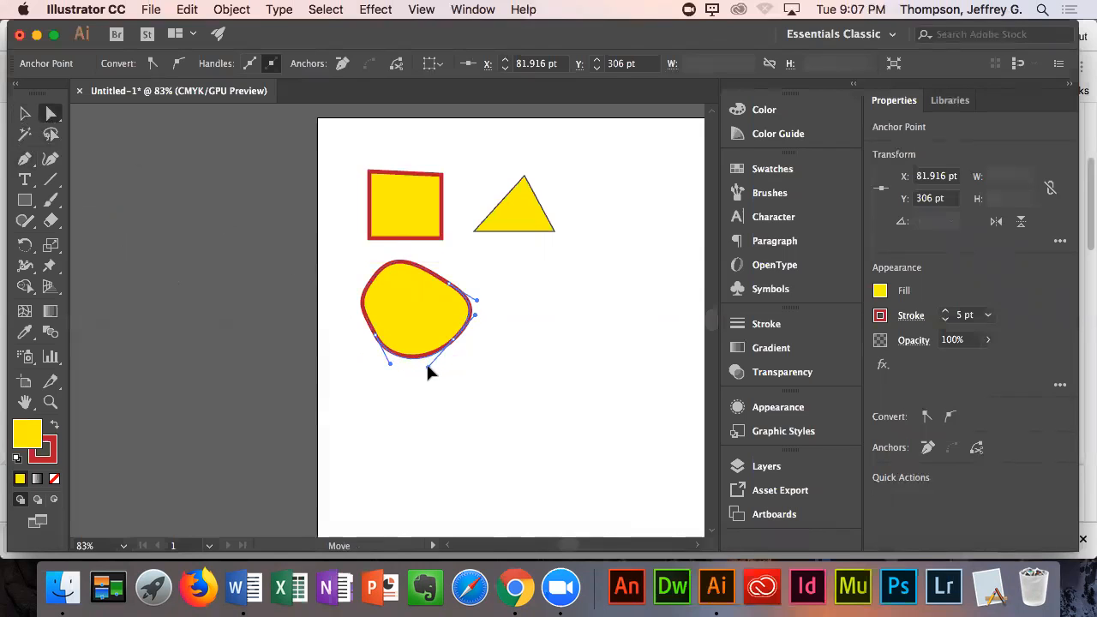
{"action": "left_click_drag", "start_coordinate": [451, 289], "coordinate": [452, 276]}
{"action": "left_click_drag", "start_coordinate": [379, 275], "coordinate": [372, 273]}
{"action": "left_click_drag", "start_coordinate": [374, 334], "coordinate": [361, 346]}
{"action": "left_click_drag", "start_coordinate": [451, 338], "coordinate": [453, 350]}
{"action": "mouse_move", "coordinate": [453, 279]}
{"action": "left_mouse_down"}
{"action": "mouse_move", "coordinate": [452, 262]}
{"action": "mouse_move", "coordinate": [468, 271]}
{"action": "left_mouse_up"}
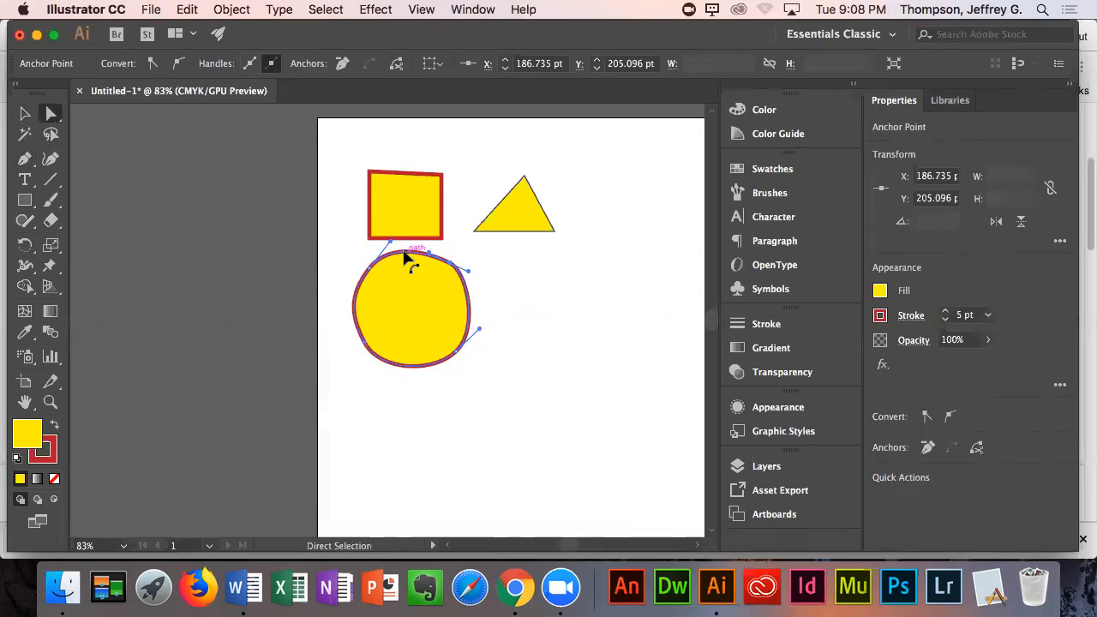
{"action": "mouse_move", "coordinate": [389, 253]}
{"action": "left_mouse_down"}
{"action": "mouse_move", "coordinate": [380, 245]}
{"action": "mouse_move", "coordinate": [378, 259]}
{"action": "left_mouse_up"}
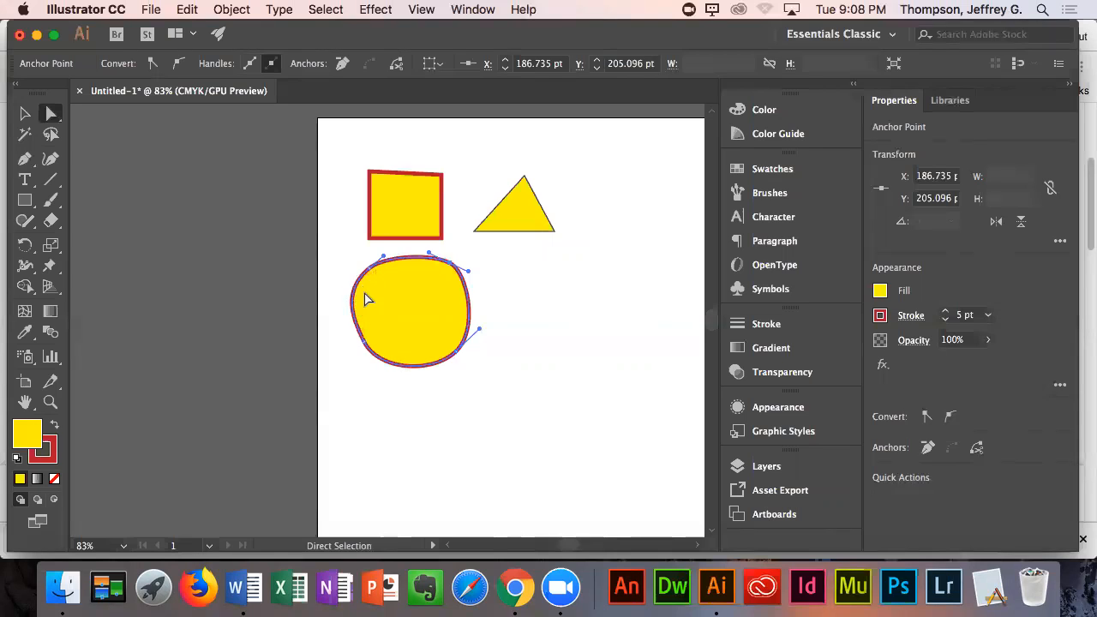
- Undo the latest anchor and handle adjustments and delete the entire curved shape
{"action": "key", "text": "super+z"}
{"action": "key", "text": "super+z"}
{"action": "key", "text": "super+z"}
{"action": "key", "text": "super+z"}
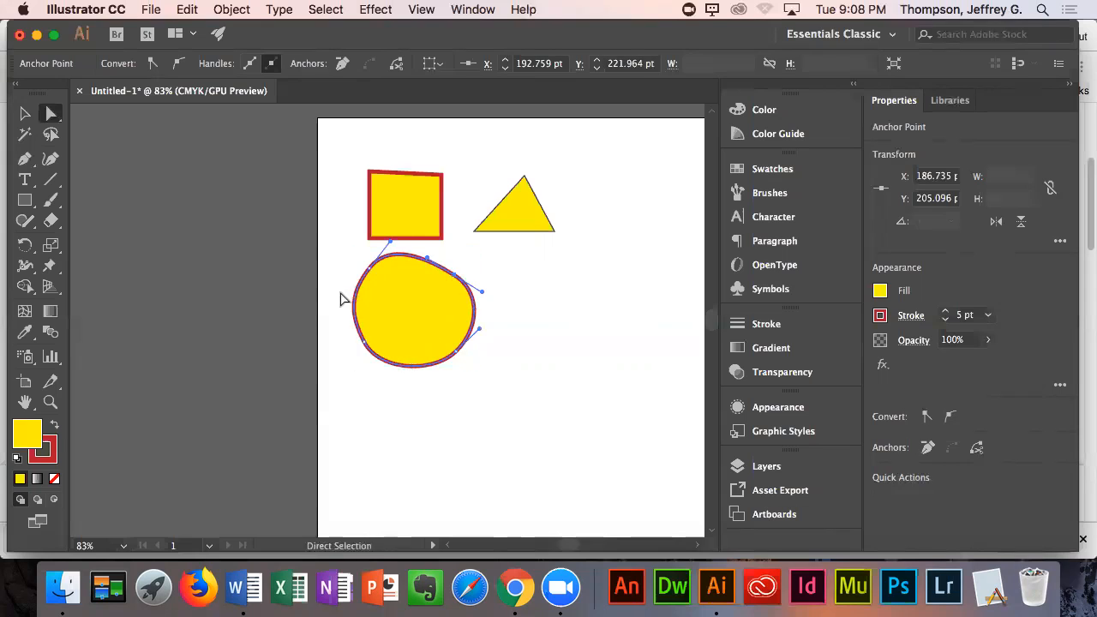
{"action": "key", "text": "Delete"}
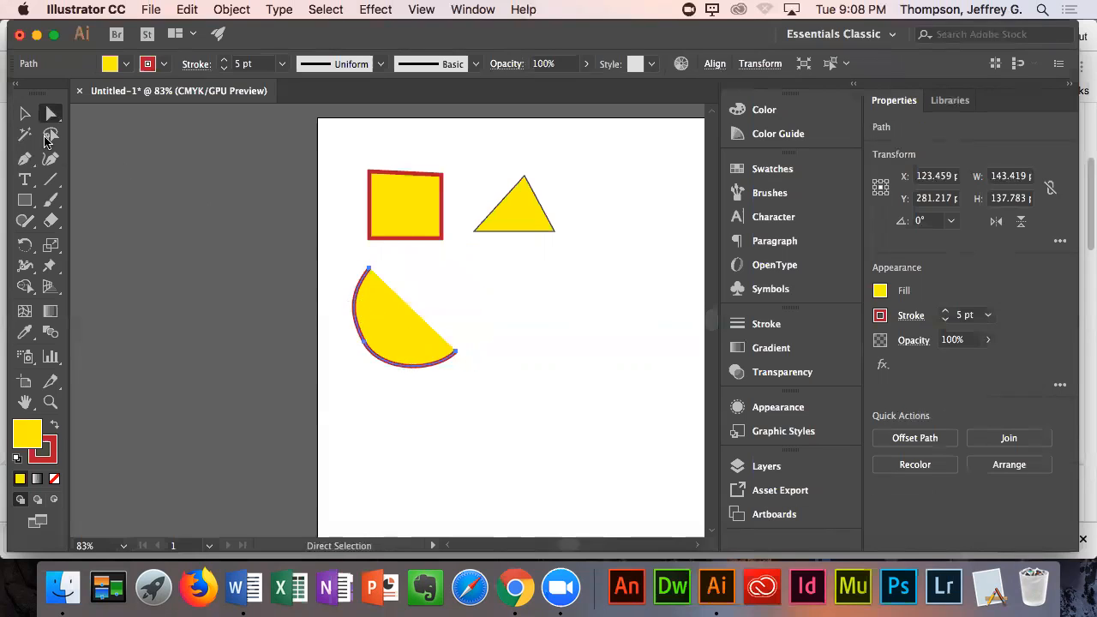
{"action": "left_click", "coordinate": [24, 113]}
{"action": "key", "text": "Delete"}
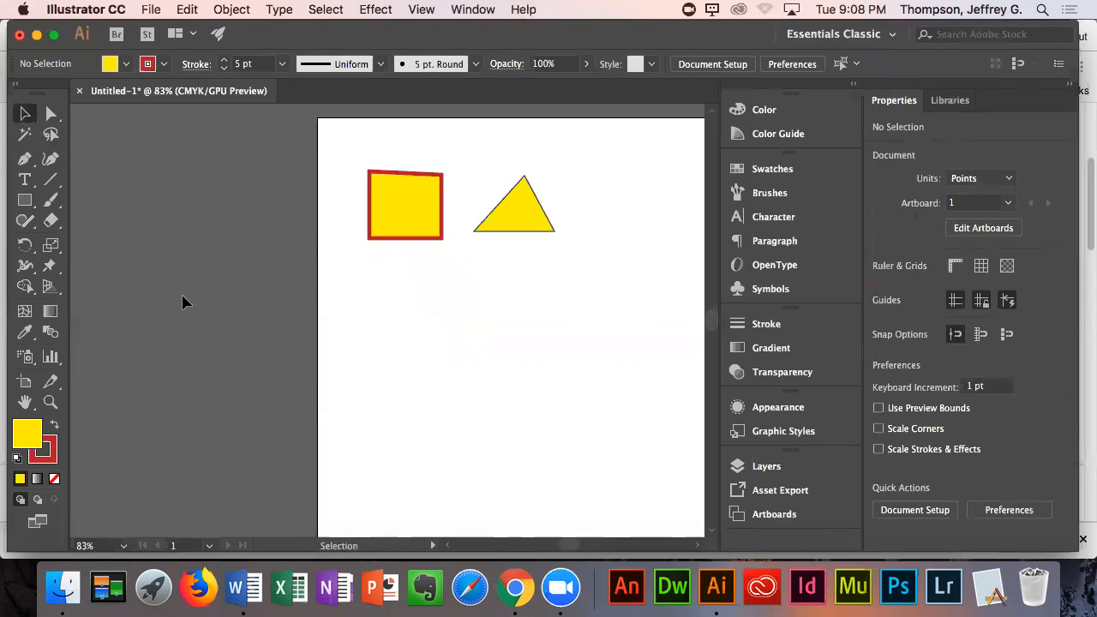
- Draw a closed rounded square below the square with the Pen tool, using four curved corner points aligned with the square's sides
{"action": "left_click", "coordinate": [25, 159]}
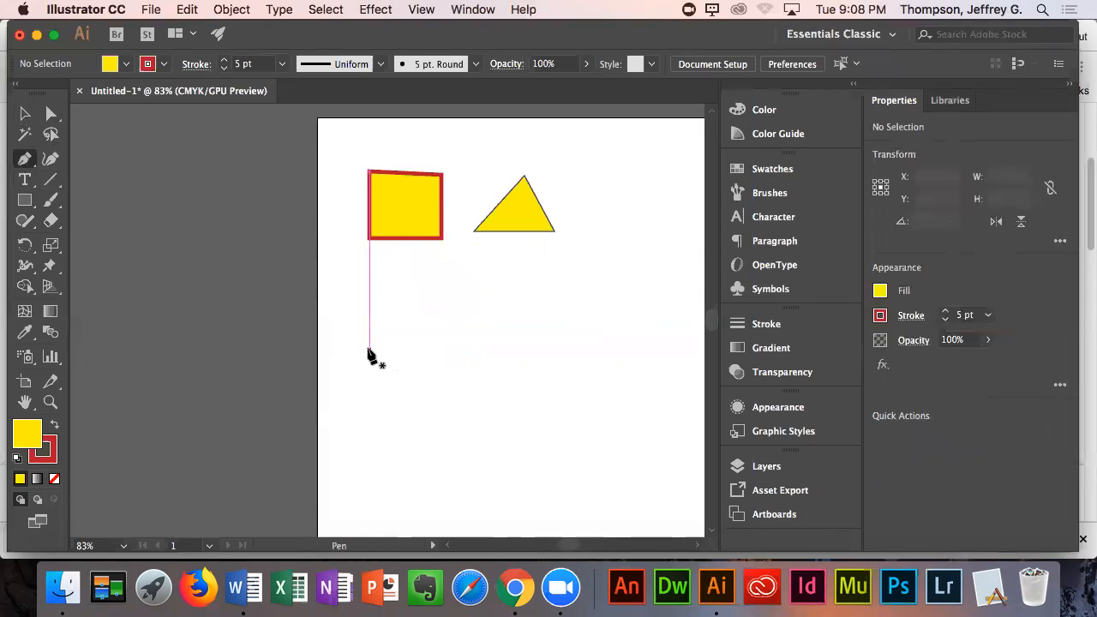
{"action": "left_click", "coordinate": [368, 347]}
{"action": "left_click_drag", "start_coordinate": [371, 356], "coordinate": [381, 361]}
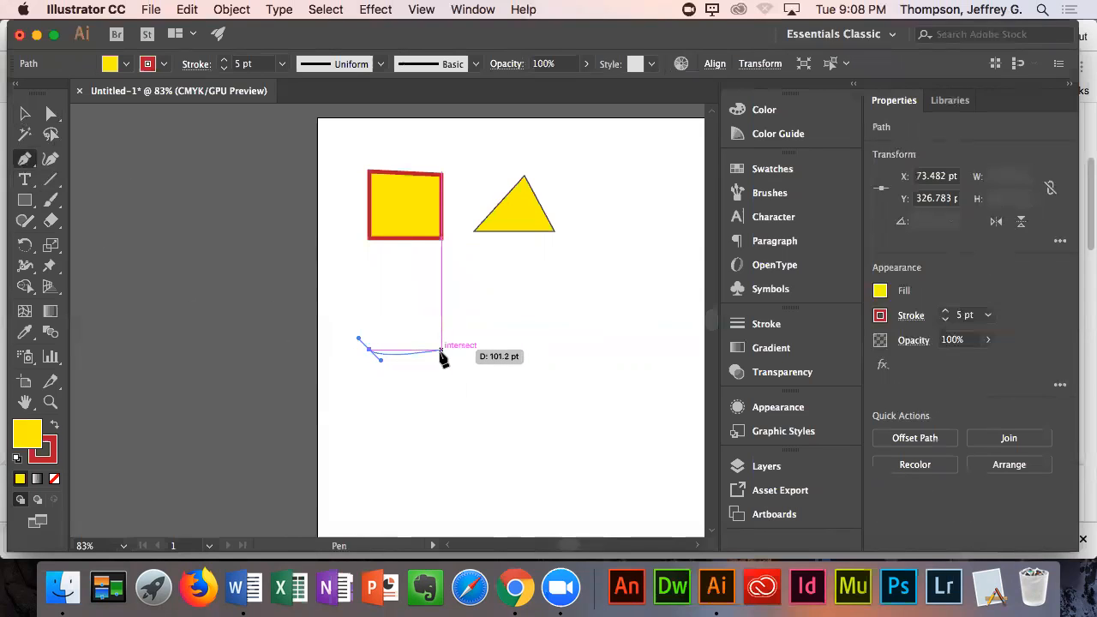
{"action": "left_click_drag", "start_coordinate": [442, 355], "coordinate": [449, 343]}
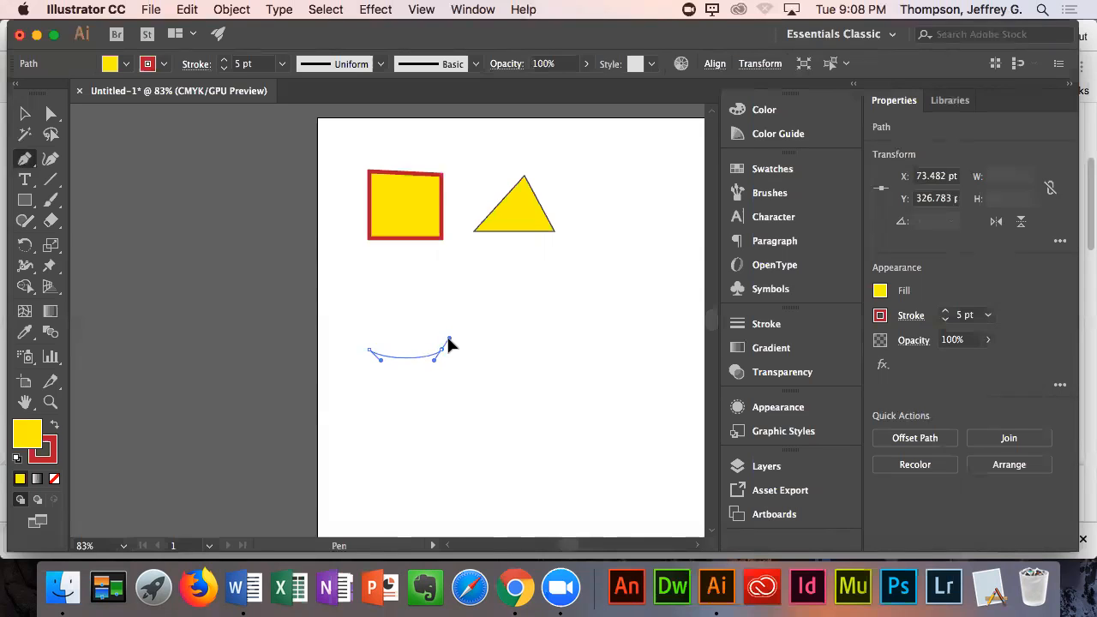
{"action": "left_click_drag", "start_coordinate": [450, 344], "coordinate": [369, 300]}
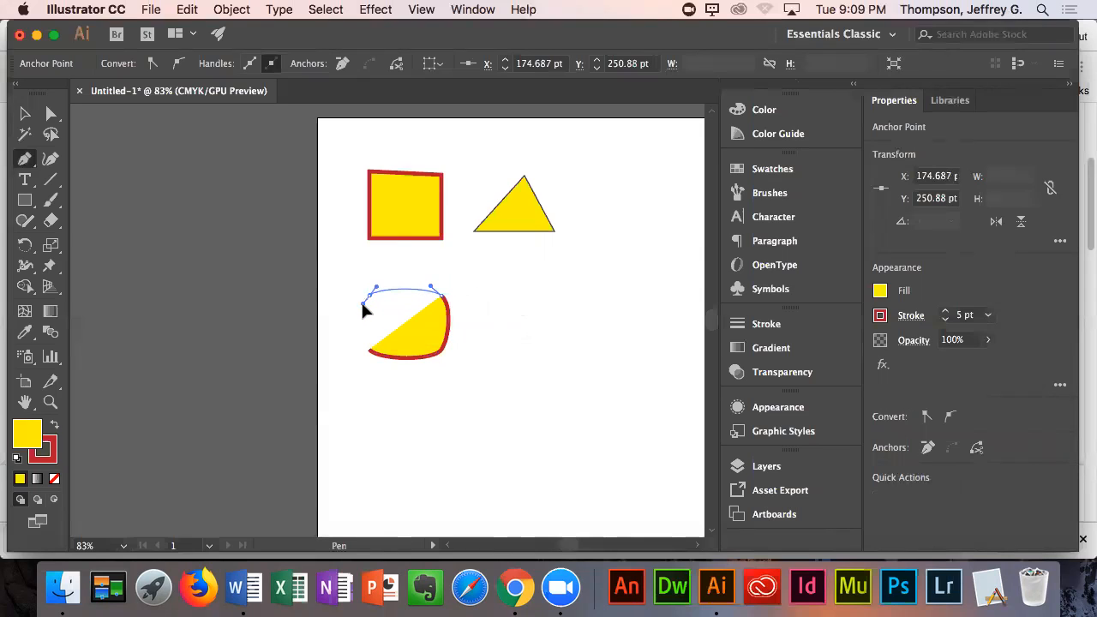
{"action": "left_click_drag", "start_coordinate": [368, 347], "coordinate": [379, 367]}
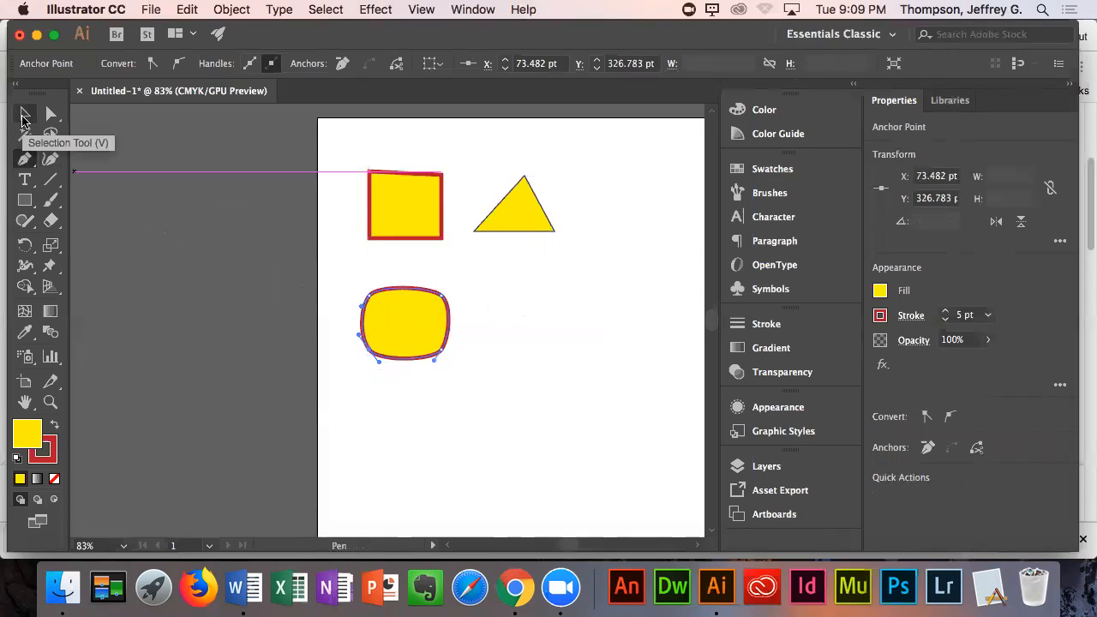
- Move the rounded square slightly left to about X 84 pt, Y 290 pt, and deselect it
{"action": "left_click", "coordinate": [25, 117]}
{"action": "left_click", "coordinate": [233, 255]}
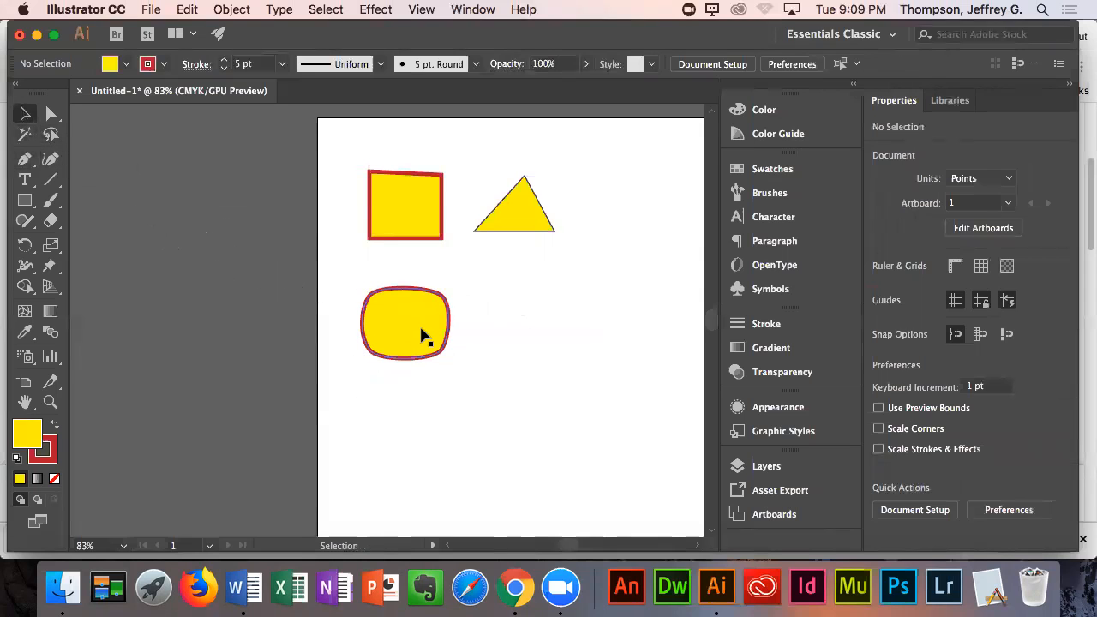
{"action": "left_click_drag", "start_coordinate": [420, 324], "coordinate": [392, 319]}
{"action": "left_click", "coordinate": [445, 326]}
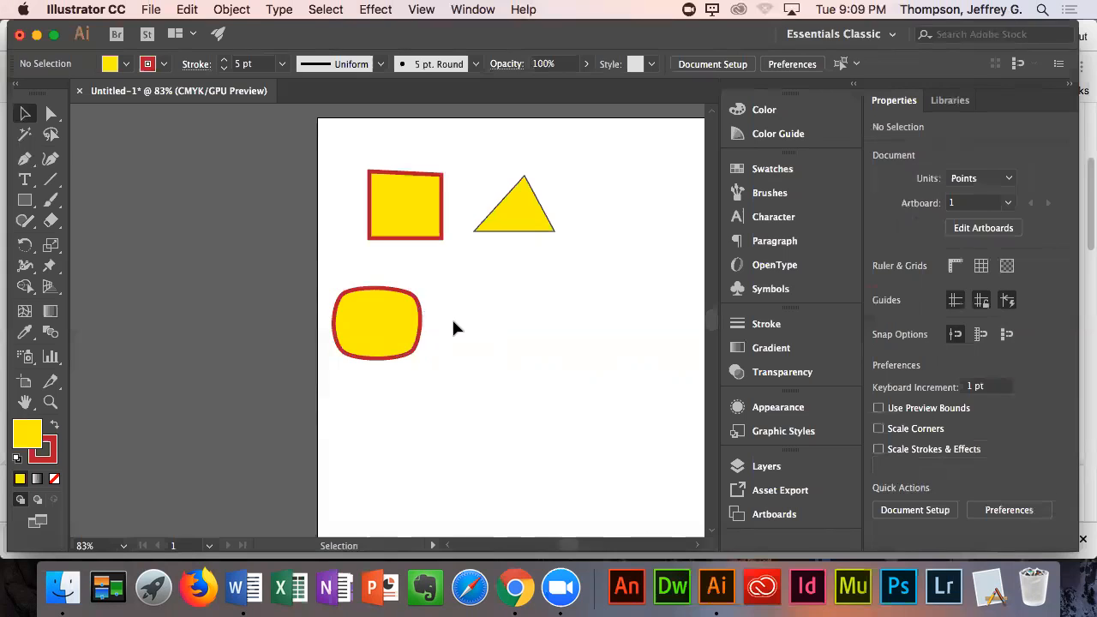
- Duplicate the rounded square beside itself, copy the square and triangle to the artboard's right side, and deselect everything
{"action": "left_click", "coordinate": [379, 292]}
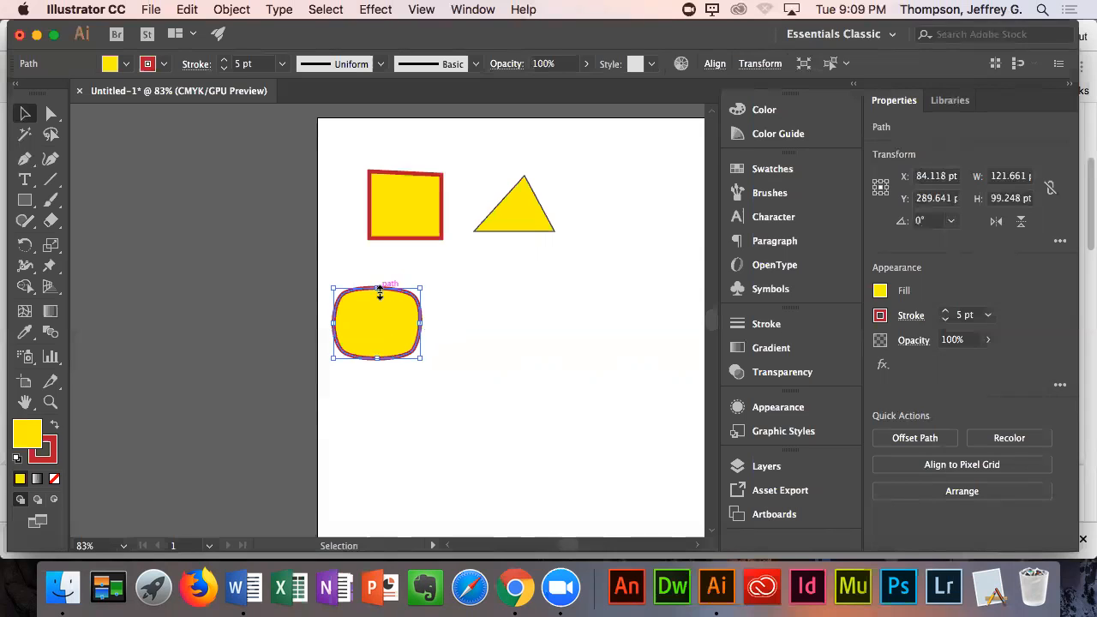
{"action": "left_click_drag", "start_coordinate": [392, 293], "coordinate": [483, 303]}
{"action": "left_click_drag", "start_coordinate": [430, 214], "coordinate": [658, 179]}
{"action": "left_click_drag", "start_coordinate": [513, 219], "coordinate": [611, 281]}
{"action": "left_click", "coordinate": [589, 349]}
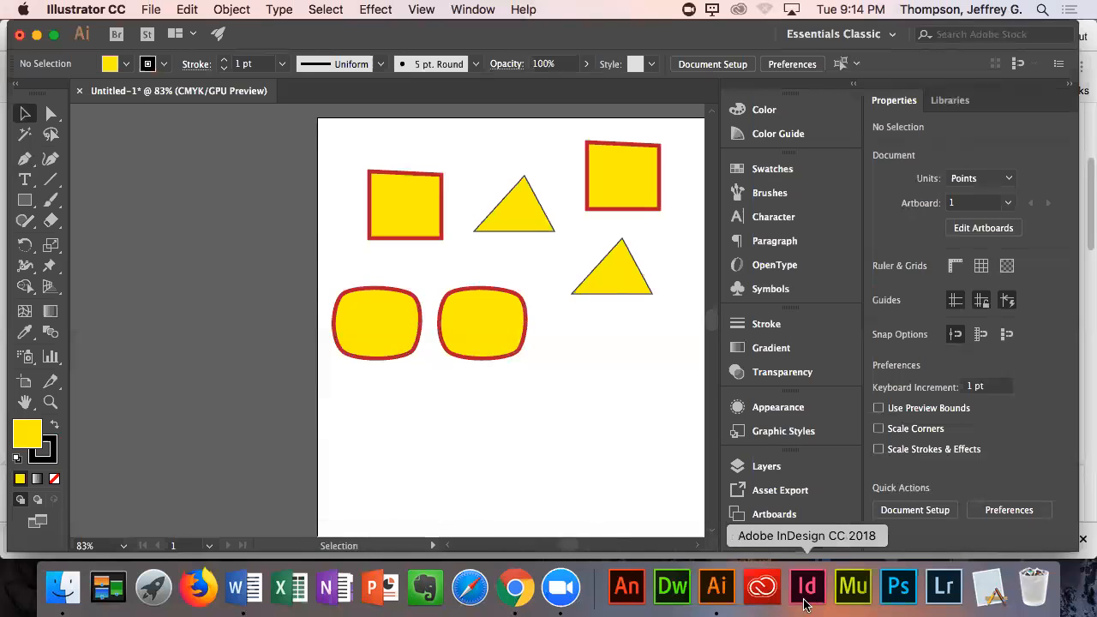
- Switch to the Word assignment document, examine sections 3 and 4 on copying squares and using the Knife tool, and return to Illustrator
{"action": "left_click", "coordinate": [261, 597]}
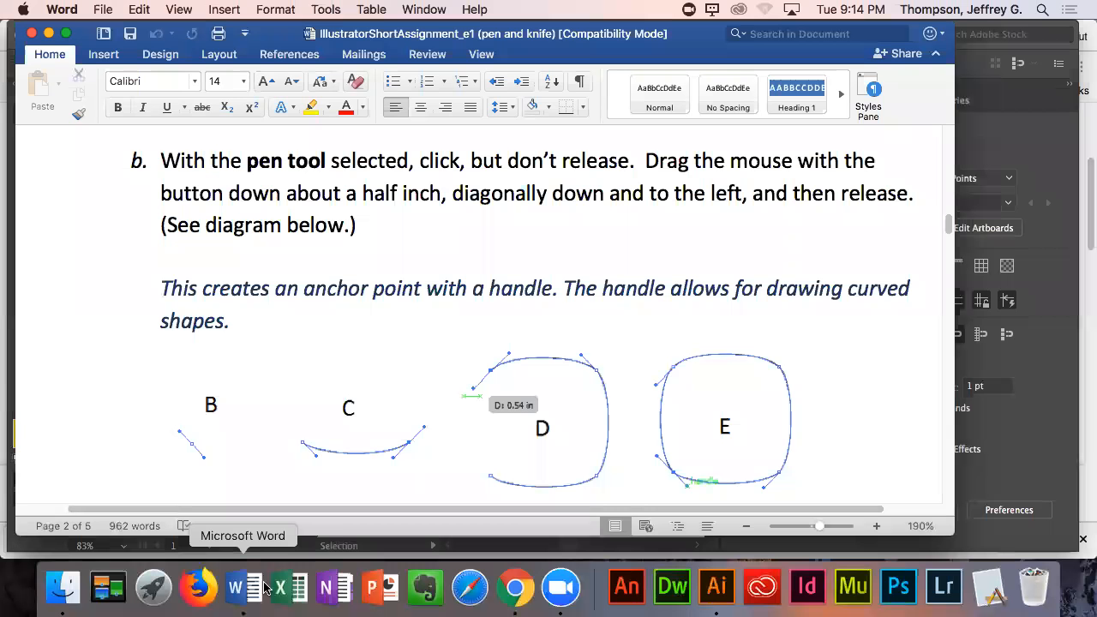
{"action": "scroll", "coordinate": [302, 435], "scroll_direction": "down", "scroll_amount": 15}
{"action": "scroll", "coordinate": [302, 428], "scroll_direction": "down", "scroll_amount": 5}
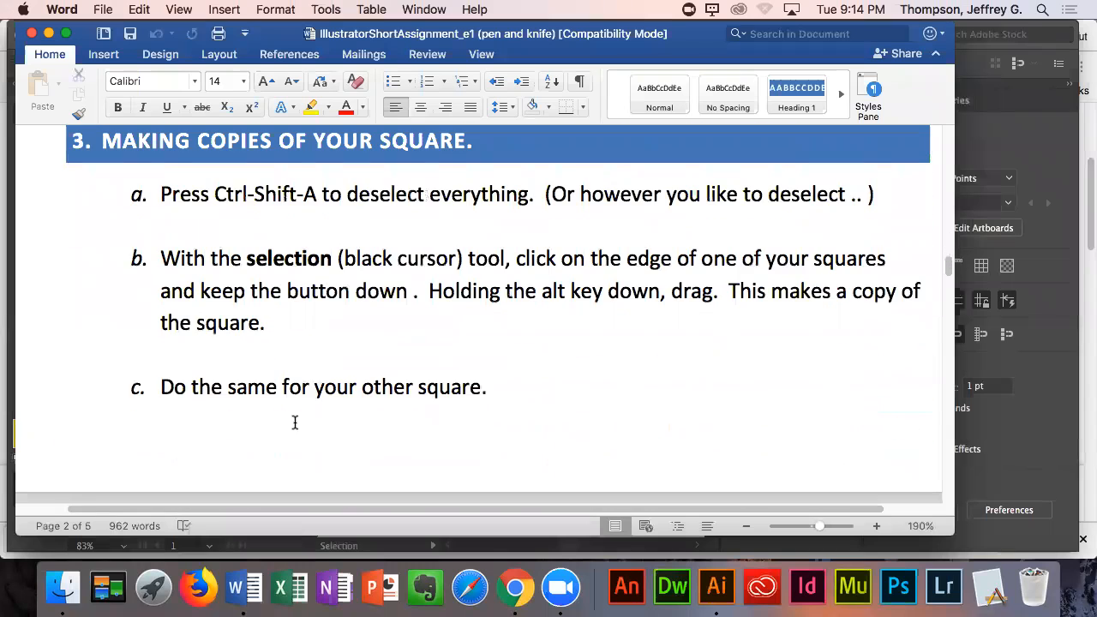
{"action": "scroll", "coordinate": [295, 422], "scroll_direction": "down", "scroll_amount": 10}
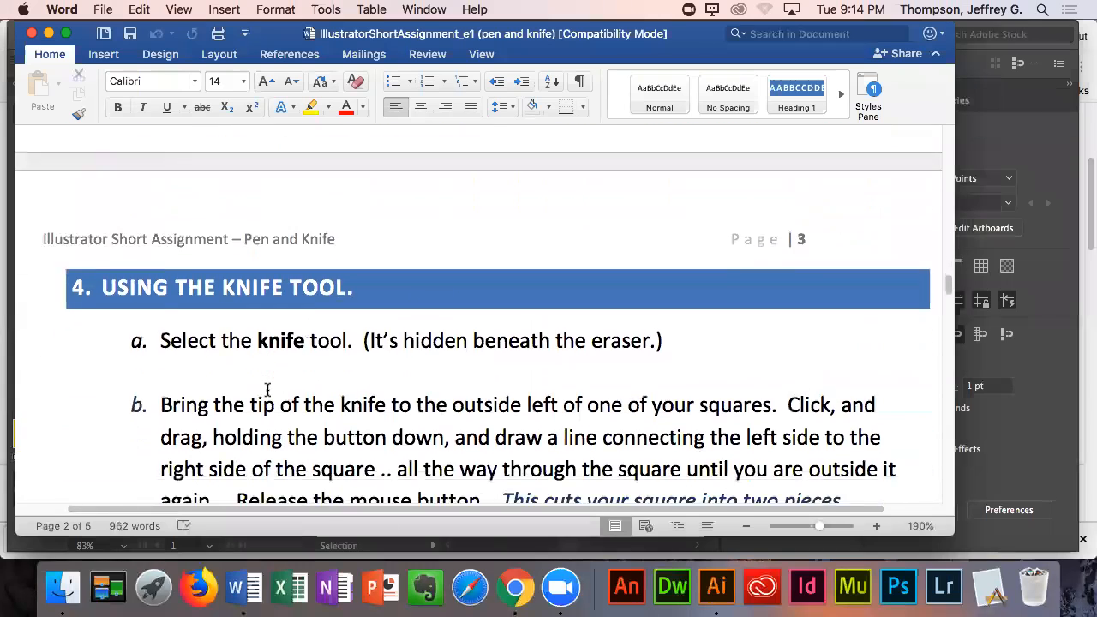
{"action": "scroll", "coordinate": [267, 390], "scroll_direction": "down", "scroll_amount": 10}
{"action": "scroll", "coordinate": [267, 392], "scroll_direction": "down", "scroll_amount": 5}
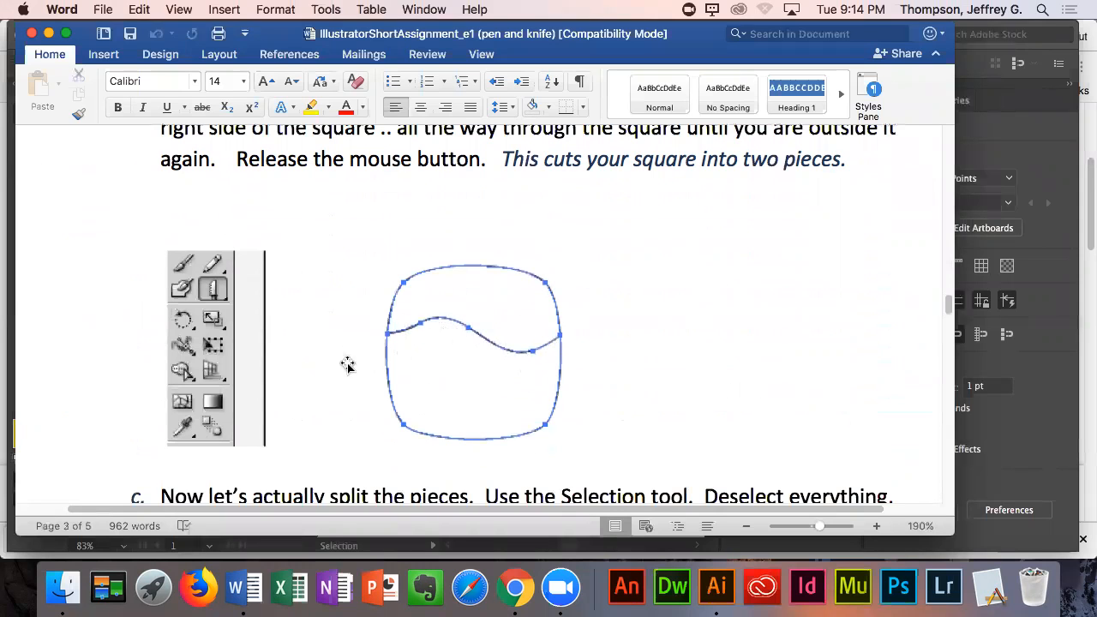
{"action": "scroll", "coordinate": [328, 368], "scroll_direction": "up", "scroll_amount": 5}
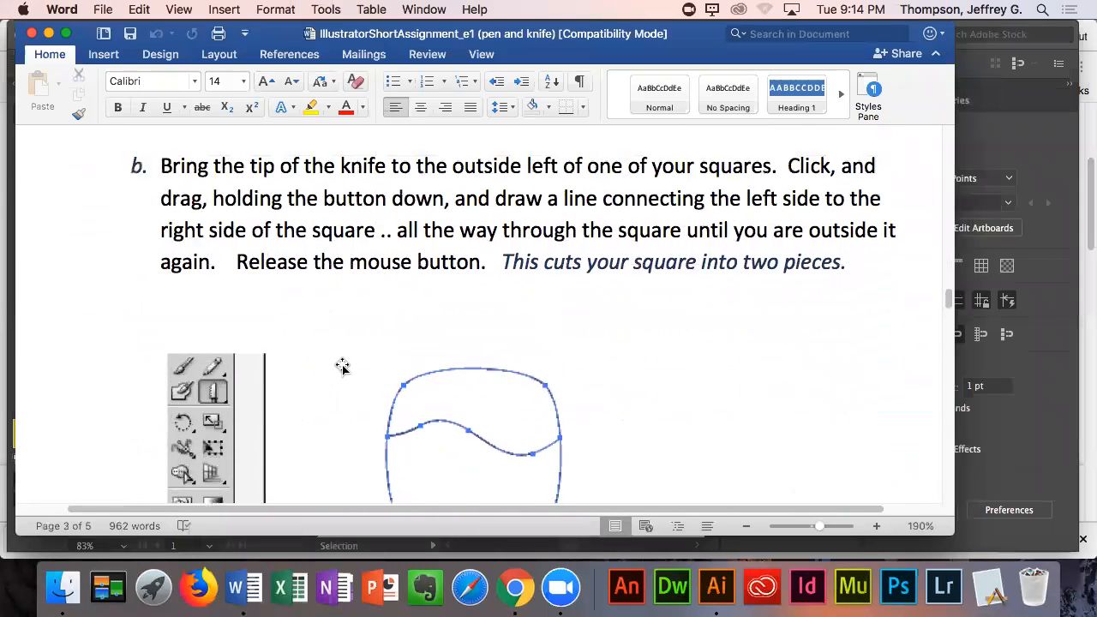
{"action": "scroll", "coordinate": [342, 365], "scroll_direction": "up", "scroll_amount": 6}
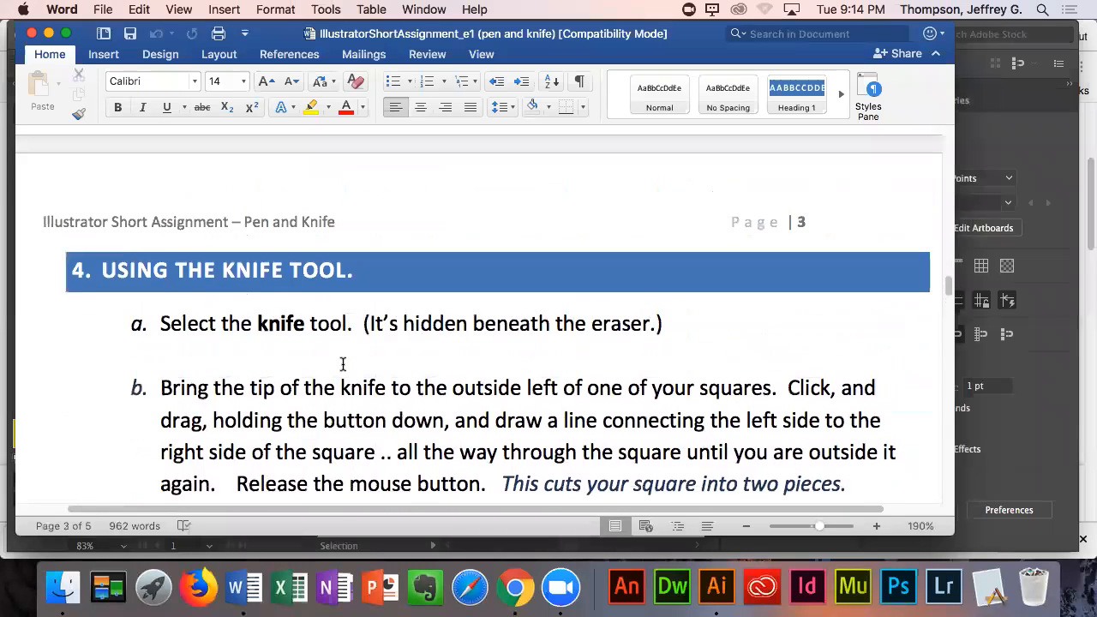
{"action": "scroll", "coordinate": [417, 421], "scroll_direction": "down", "scroll_amount": 4}
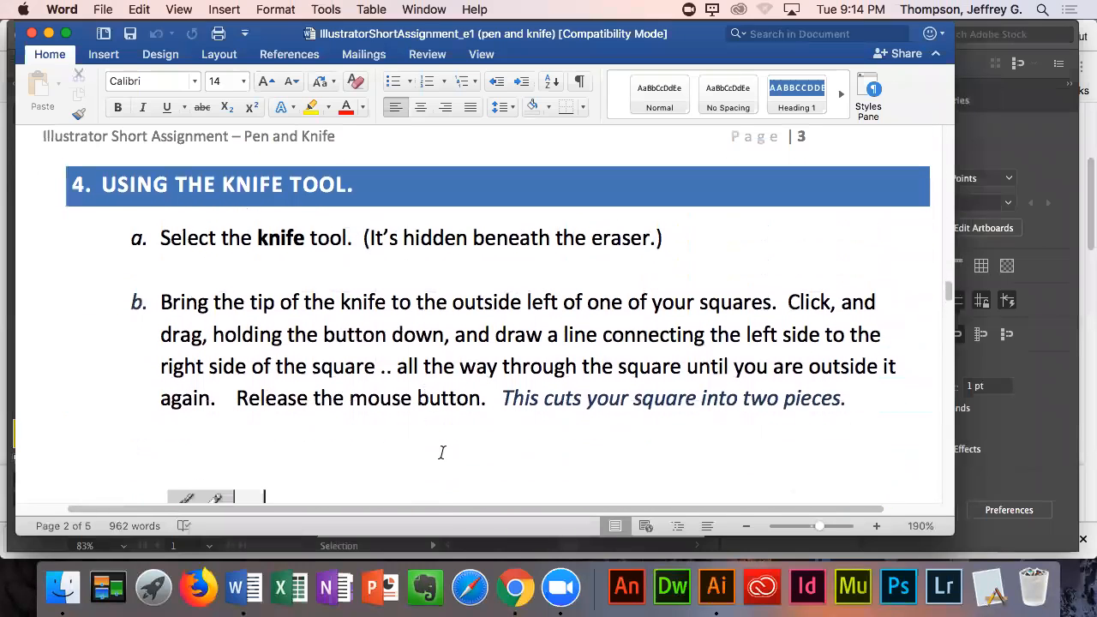
{"action": "scroll", "coordinate": [379, 463], "scroll_direction": "down", "scroll_amount": 3}
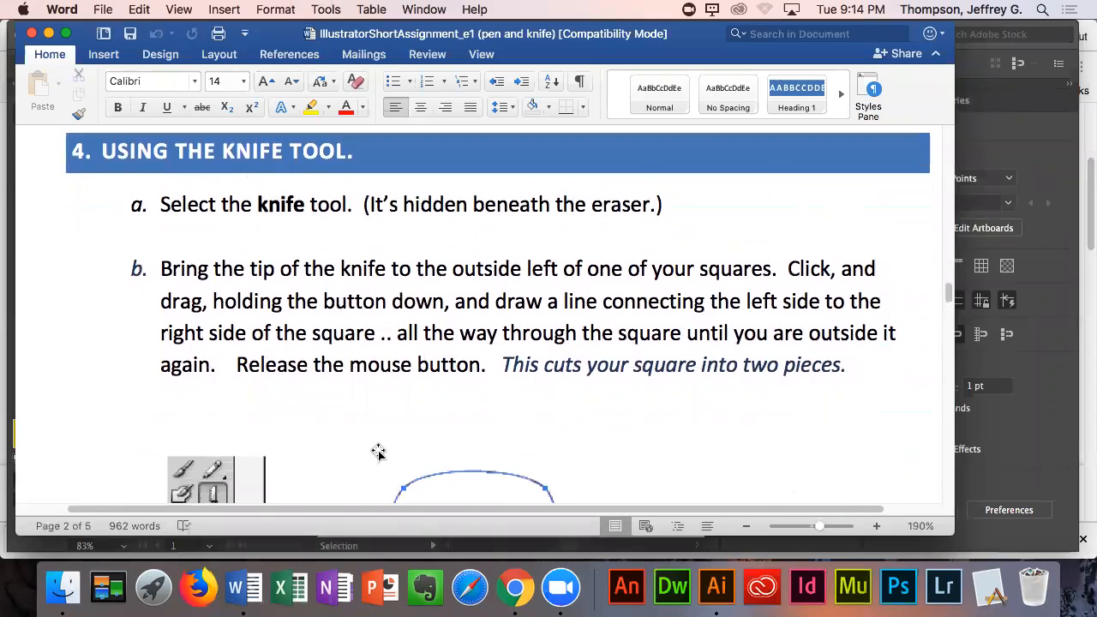
{"action": "scroll", "coordinate": [376, 443], "scroll_direction": "down", "scroll_amount": 4}
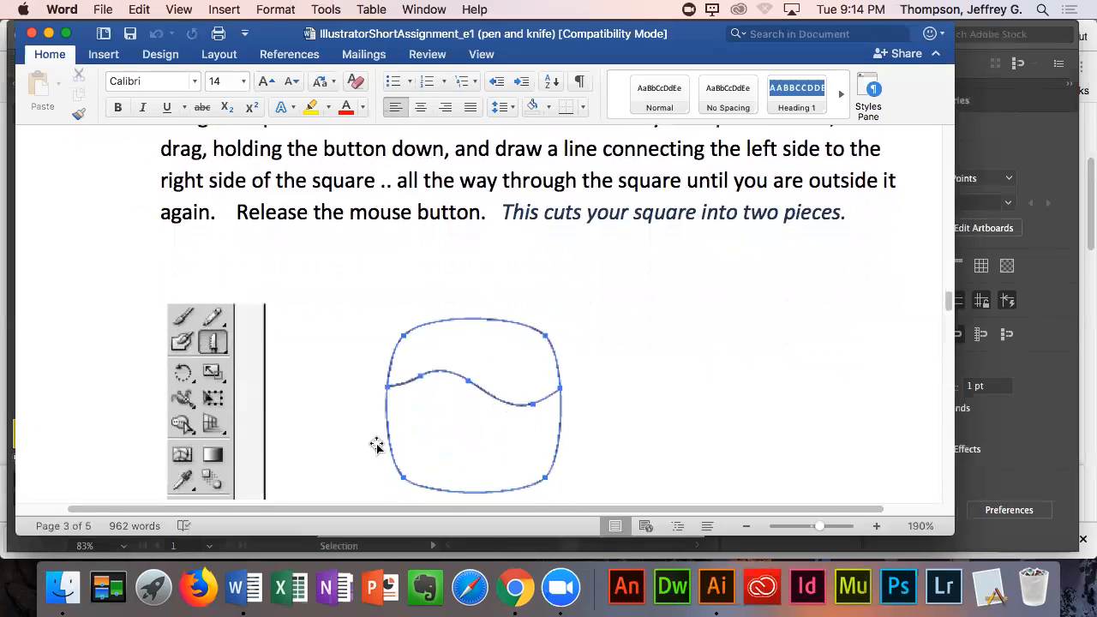
{"action": "scroll", "coordinate": [375, 443], "scroll_direction": "down", "scroll_amount": 2}
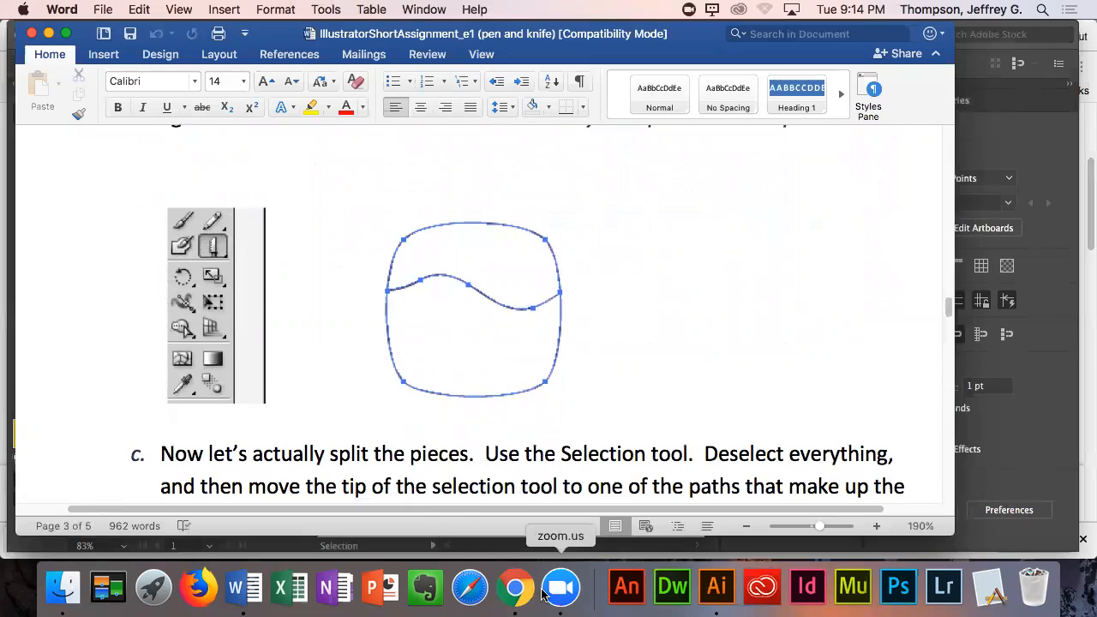
{"action": "left_click", "coordinate": [716, 587]}
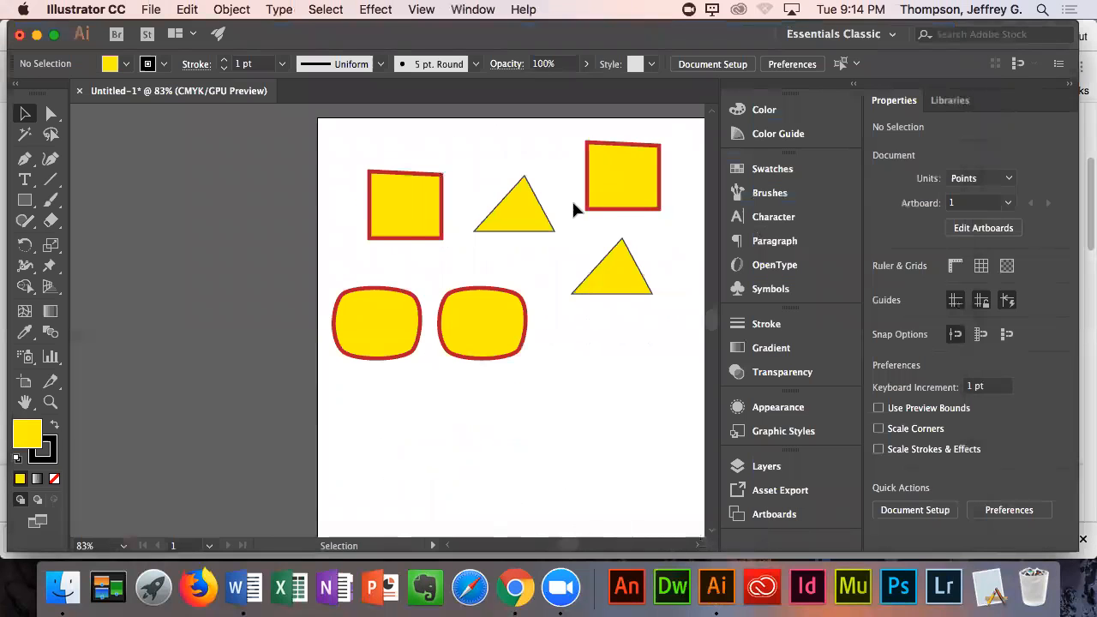
- Duplicate the original square to a spot below the second triangle, at about X 402 pt, Y 386 pt
{"action": "left_click", "coordinate": [25, 113]}
{"action": "left_click_drag", "start_coordinate": [470, 255], "coordinate": [458, 254]}
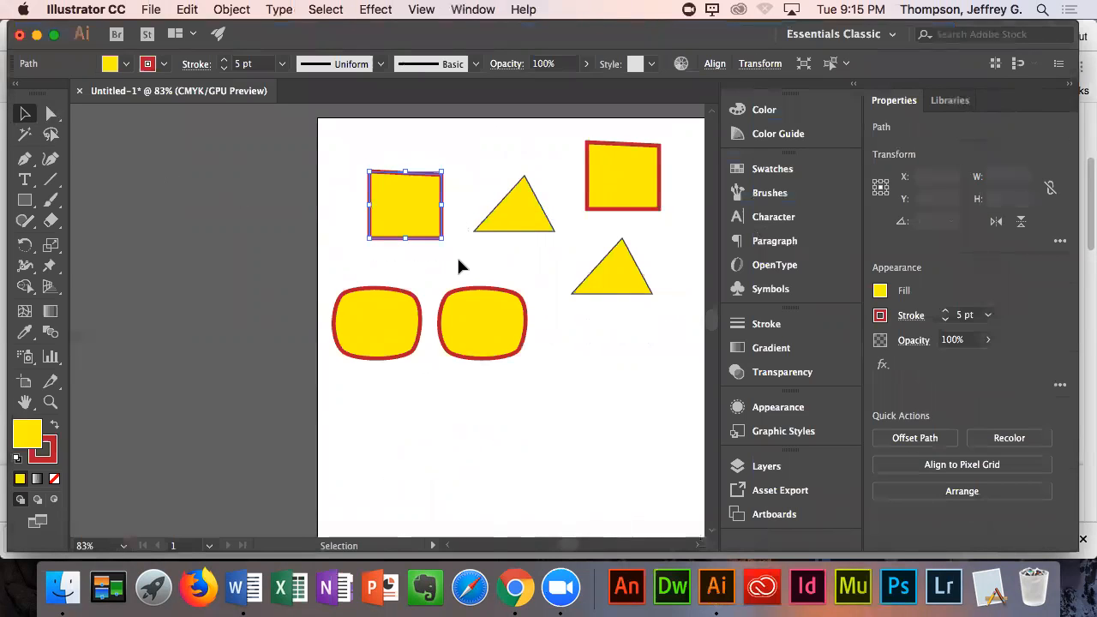
{"action": "left_click_drag", "start_coordinate": [419, 208], "coordinate": [617, 396]}
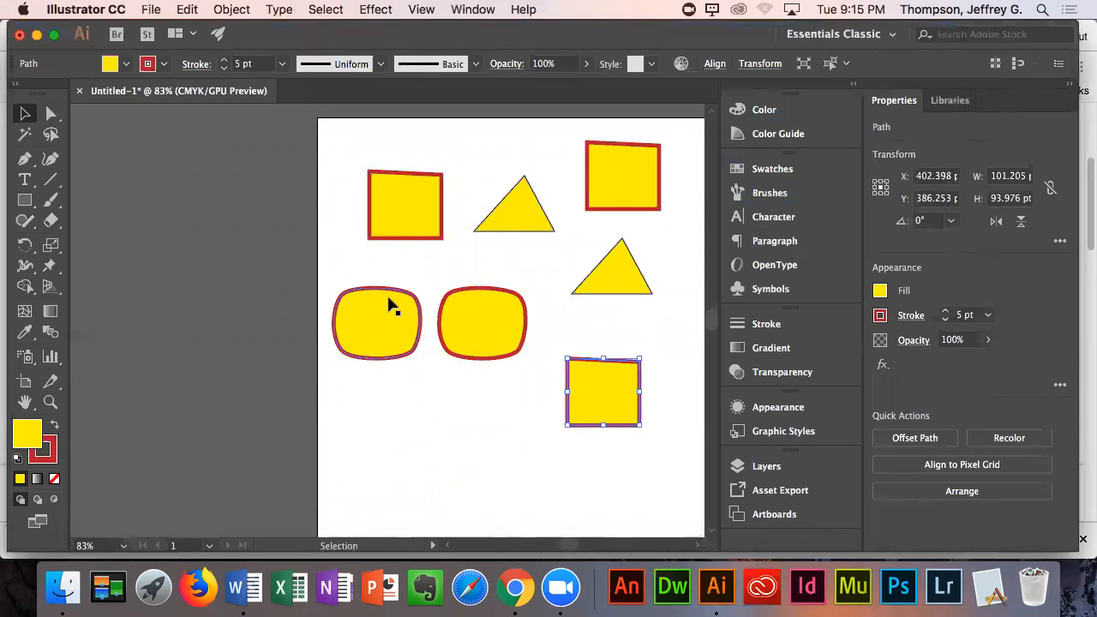
- Copy and paste the original square, placing the copy below the first rounded square at about X 135 pt, Y 428 pt
{"action": "left_click", "coordinate": [340, 218]}
{"action": "left_click", "coordinate": [407, 208]}
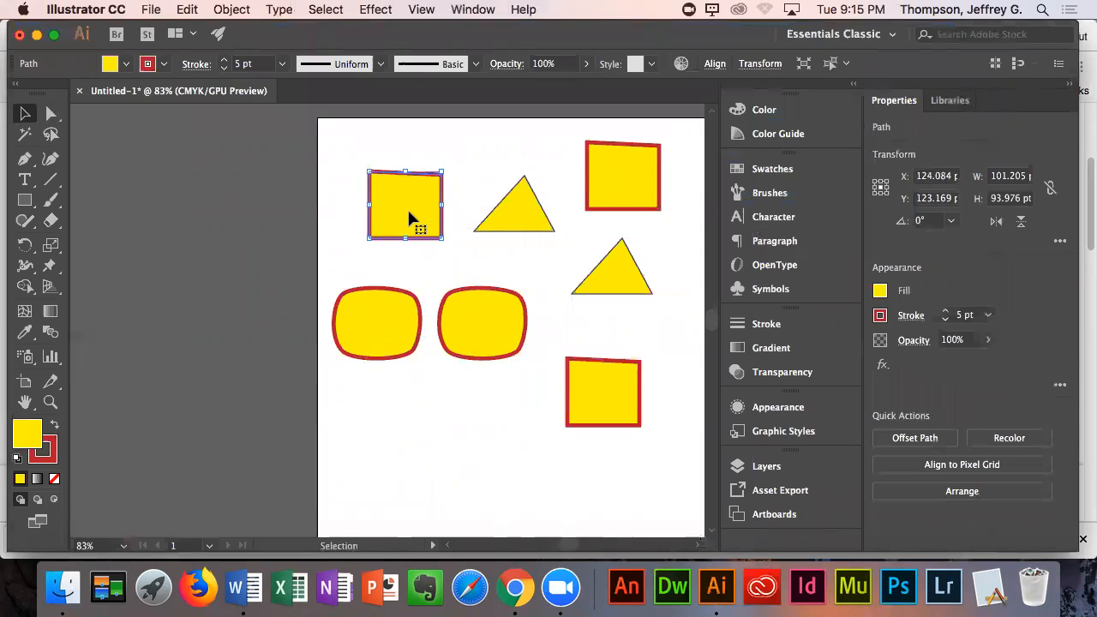
{"action": "left_click", "coordinate": [186, 12]}
{"action": "left_click", "coordinate": [203, 89]}
{"action": "left_click", "coordinate": [190, 10]}
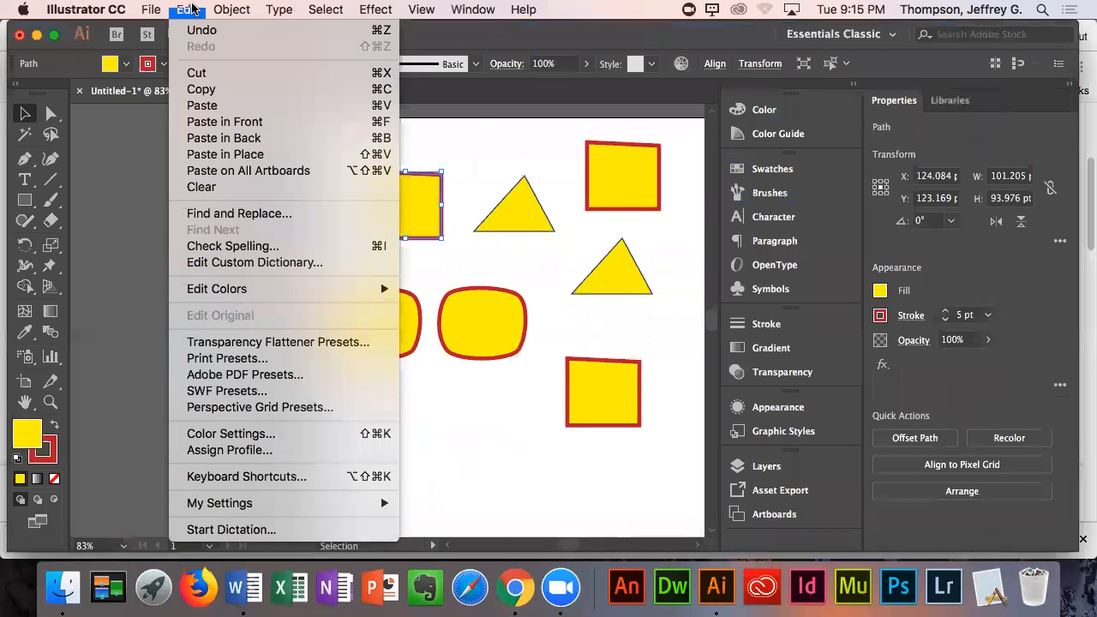
{"action": "left_click", "coordinate": [204, 105]}
{"action": "left_click_drag", "start_coordinate": [383, 302], "coordinate": [408, 404]}
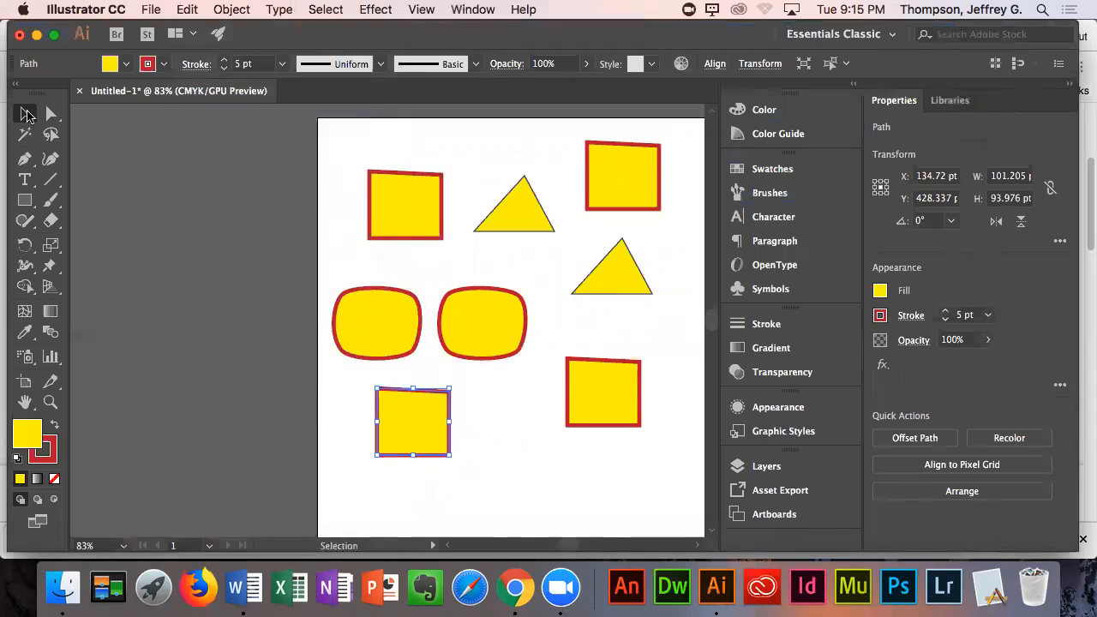
- Change the original square's stroke colour from the swatches to light gray and deselect it
{"action": "left_click", "coordinate": [412, 212]}
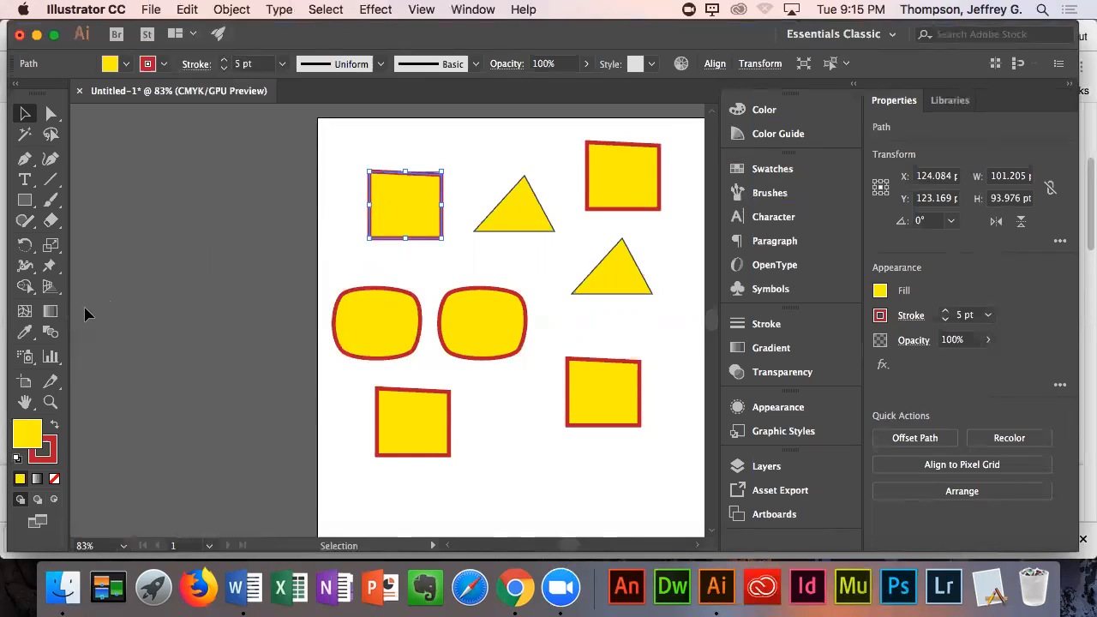
{"action": "left_click", "coordinate": [53, 227]}
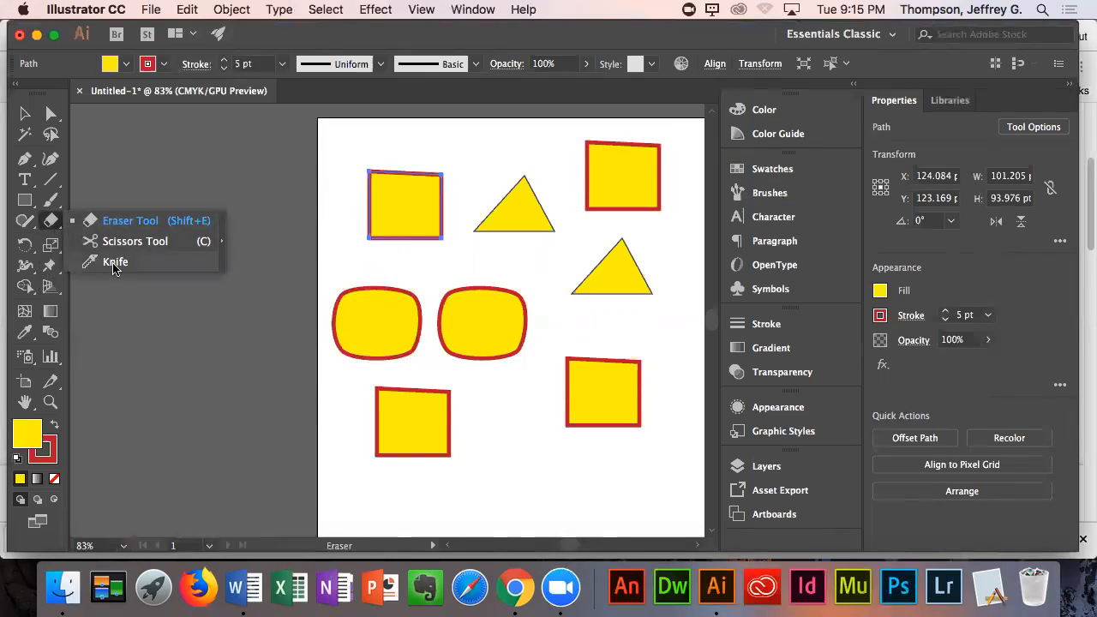
{"action": "left_click", "coordinate": [115, 262]}
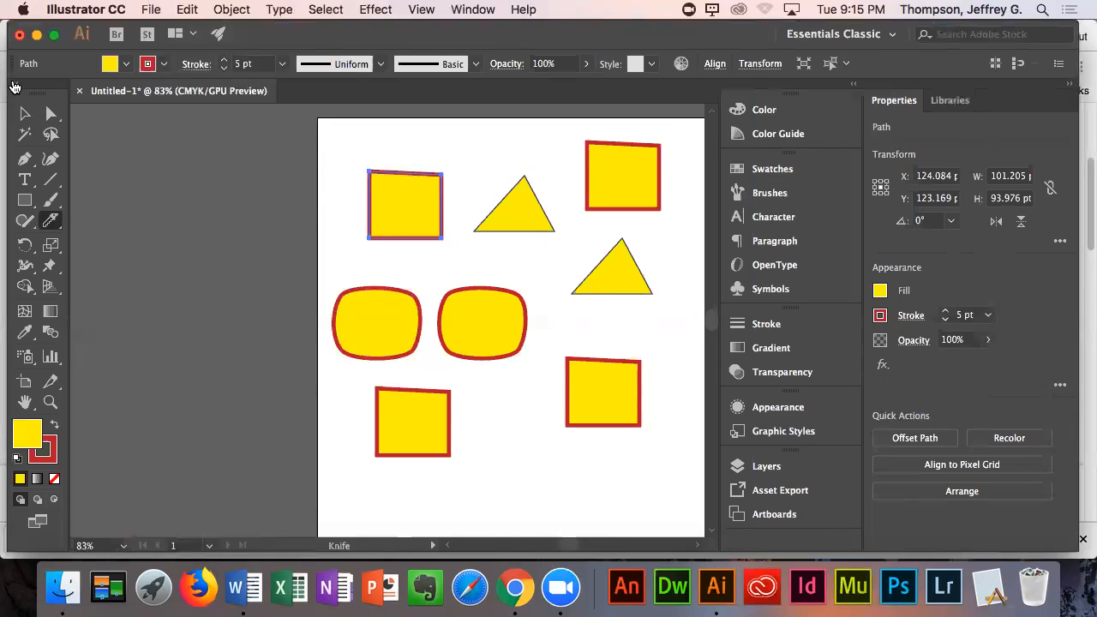
{"action": "left_click", "coordinate": [24, 114]}
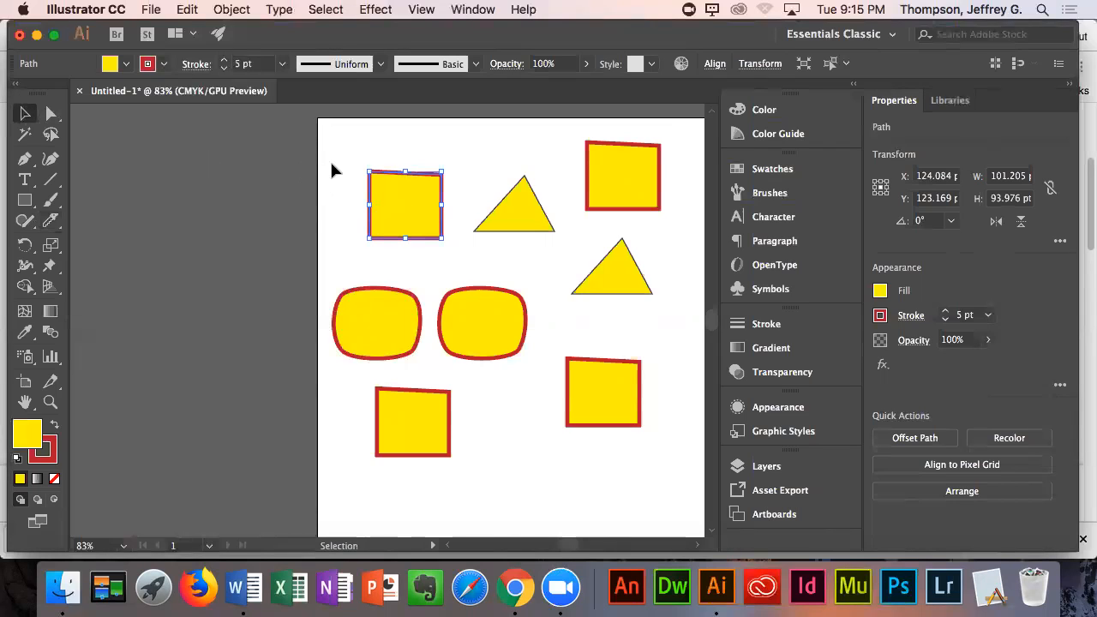
{"action": "left_click", "coordinate": [164, 64]}
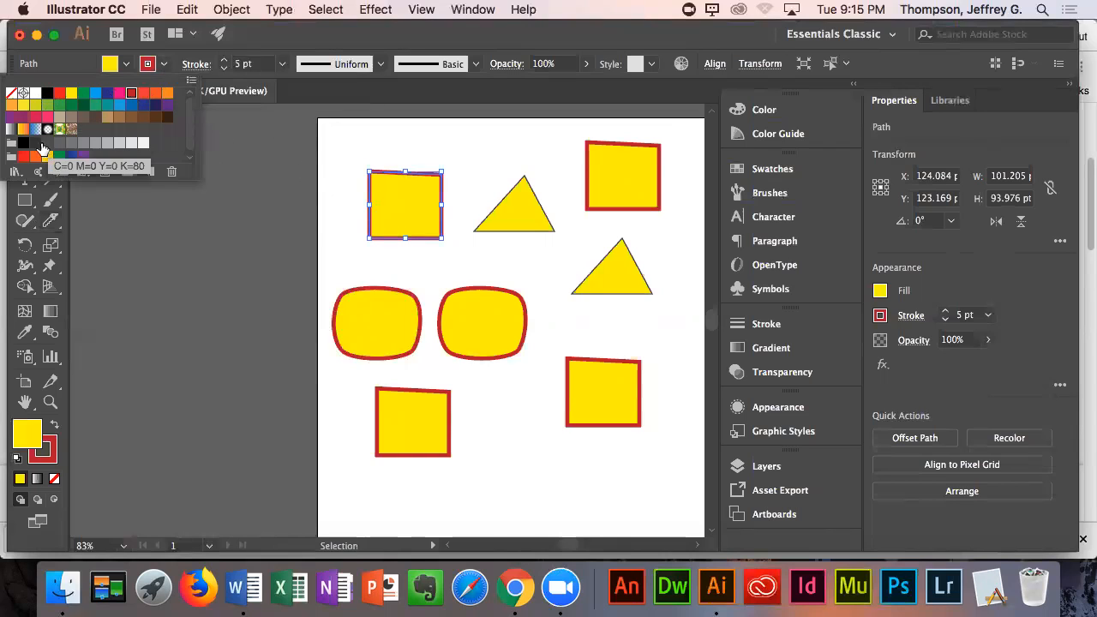
{"action": "left_click", "coordinate": [107, 143]}
{"action": "left_click", "coordinate": [183, 225]}
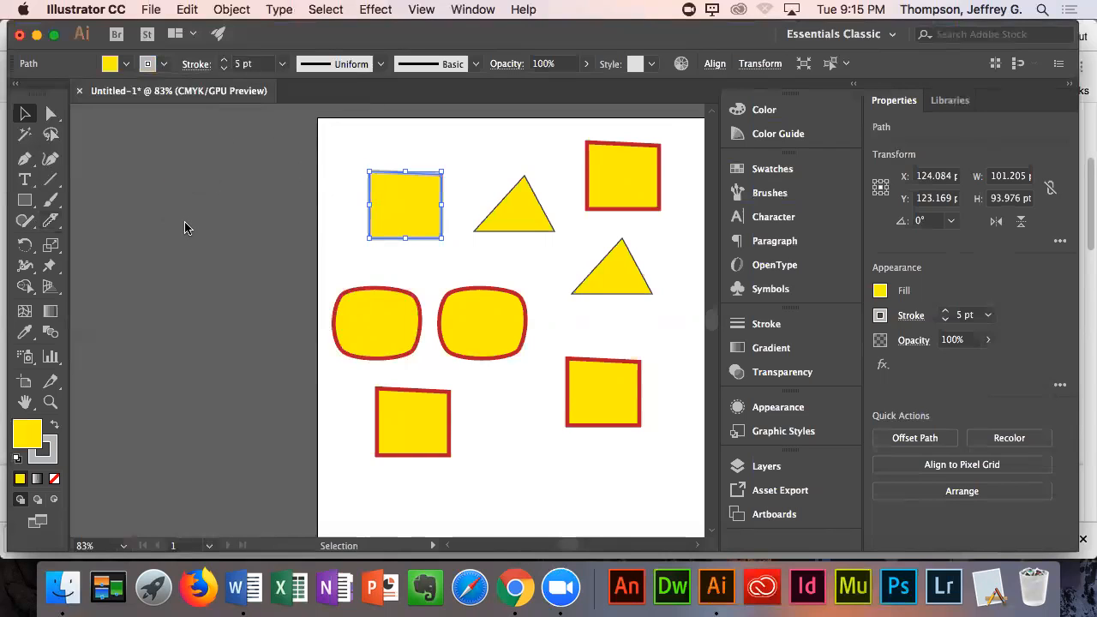
{"action": "left_click", "coordinate": [190, 230]}
- Cut the gray-outlined square into upper and lower halves with a roughly horizontal Knife stroke across its middle
{"action": "left_click", "coordinate": [400, 199]}
{"action": "left_click", "coordinate": [51, 220]}
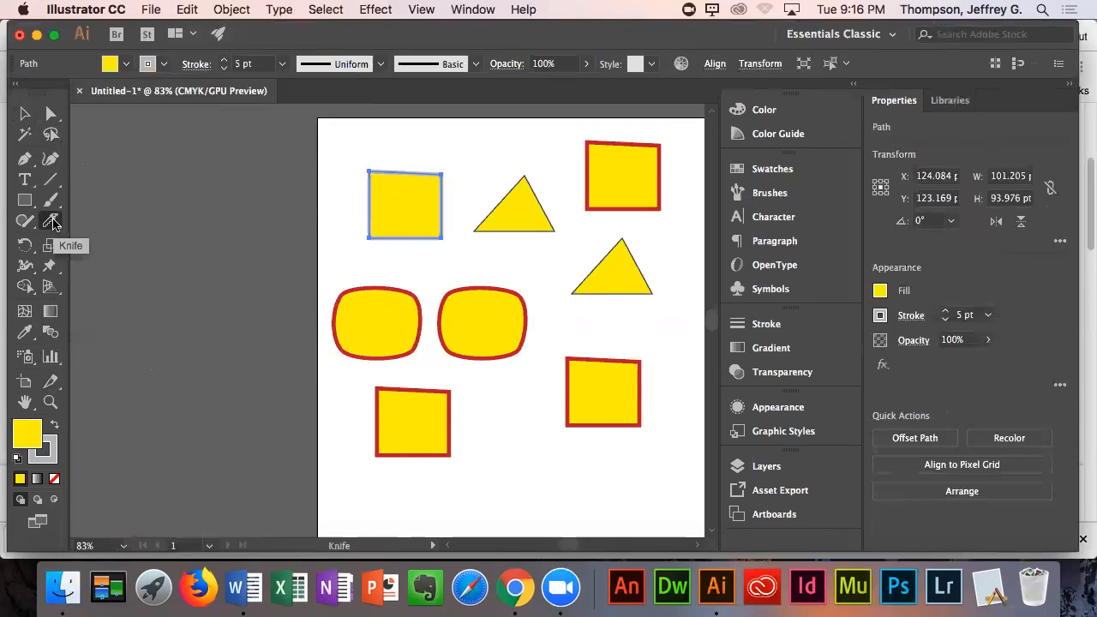
{"action": "left_click_drag", "start_coordinate": [347, 207], "coordinate": [471, 202]}
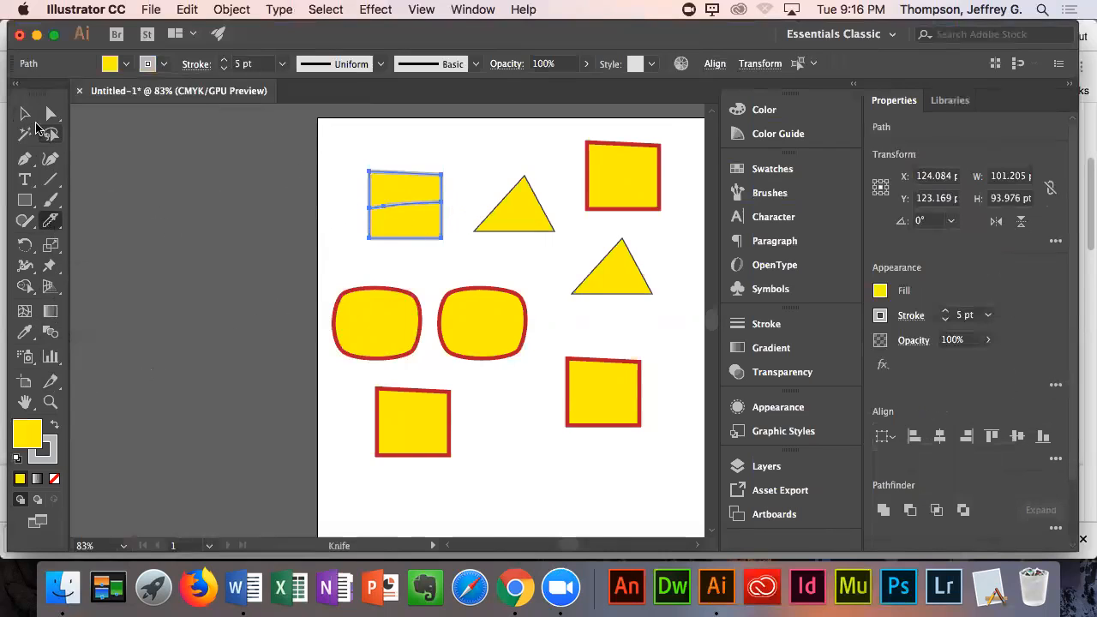
- Separate the cut square's lower half by moving it down to about X 121 pt, Y 170 pt, and leave isolation mode
{"action": "left_click", "coordinate": [25, 114]}
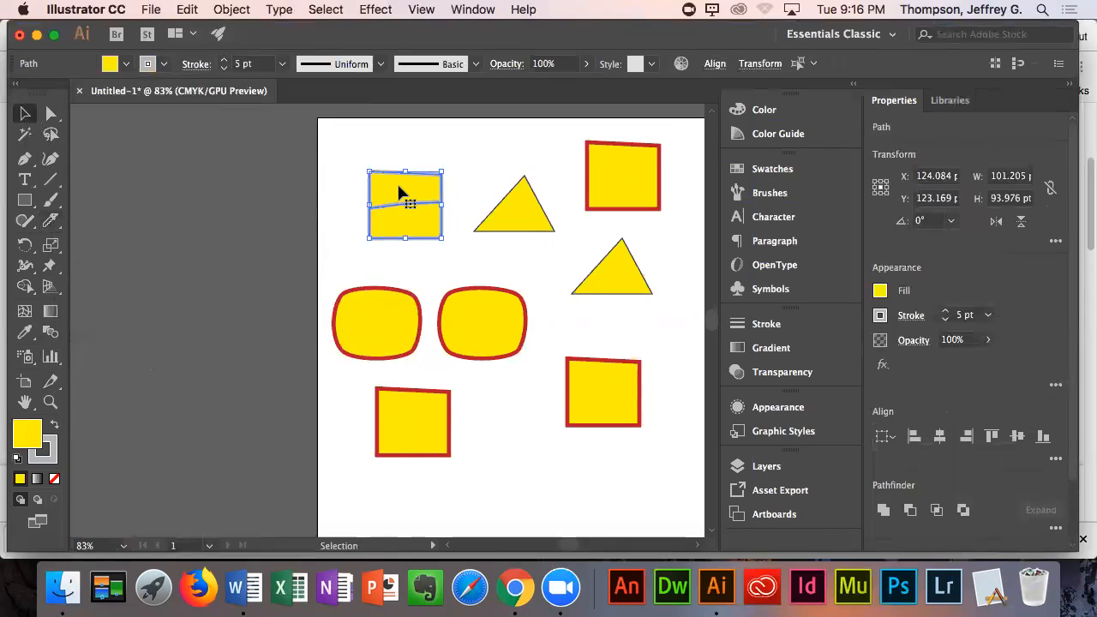
{"action": "left_click_drag", "start_coordinate": [403, 197], "coordinate": [407, 250]}
{"action": "left_click", "coordinate": [340, 231]}
{"action": "double_click", "coordinate": [409, 215]}
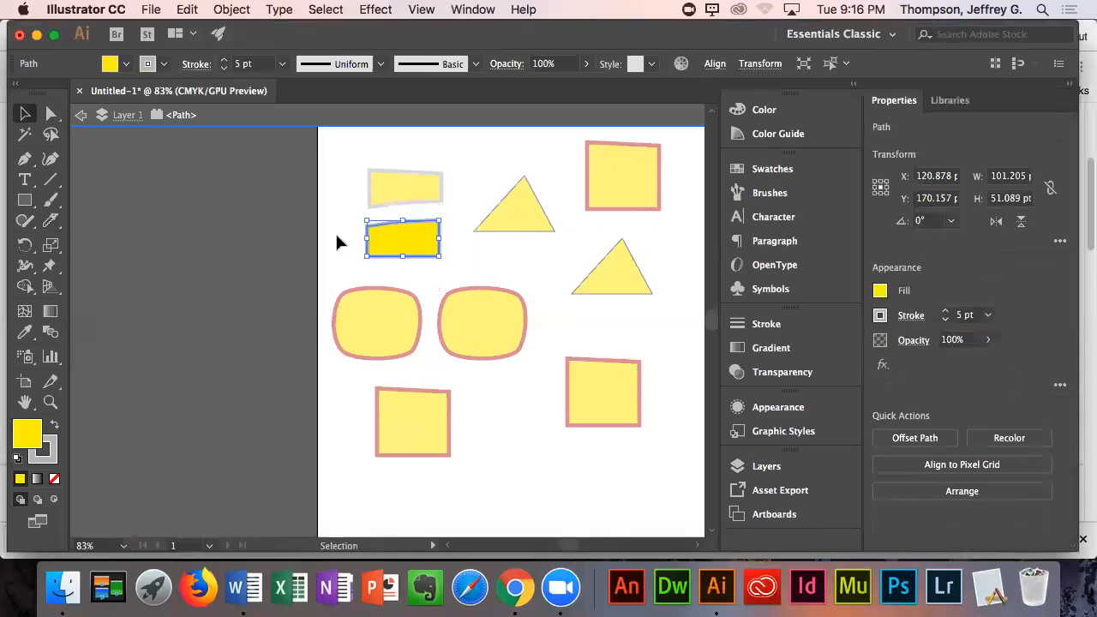
{"action": "left_click", "coordinate": [334, 231]}
{"action": "double_click", "coordinate": [337, 233]}
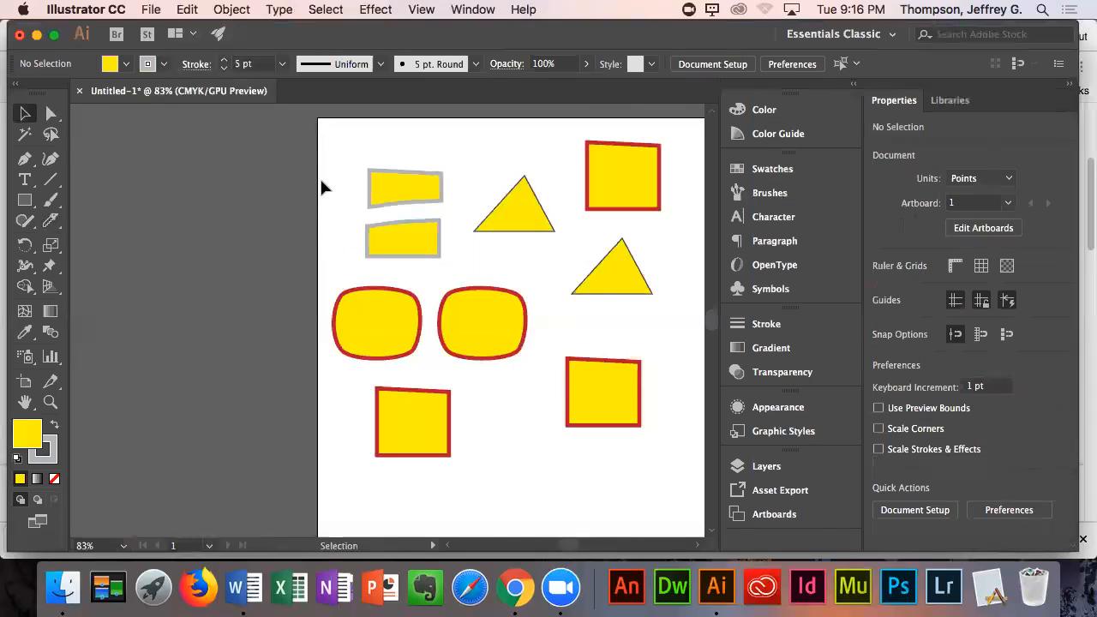
- Cut off the first triangle's lower-left corner with a curved Knife stroke
{"action": "left_click", "coordinate": [500, 224]}
{"action": "left_click_drag", "start_coordinate": [51, 222], "coordinate": [82, 221]}
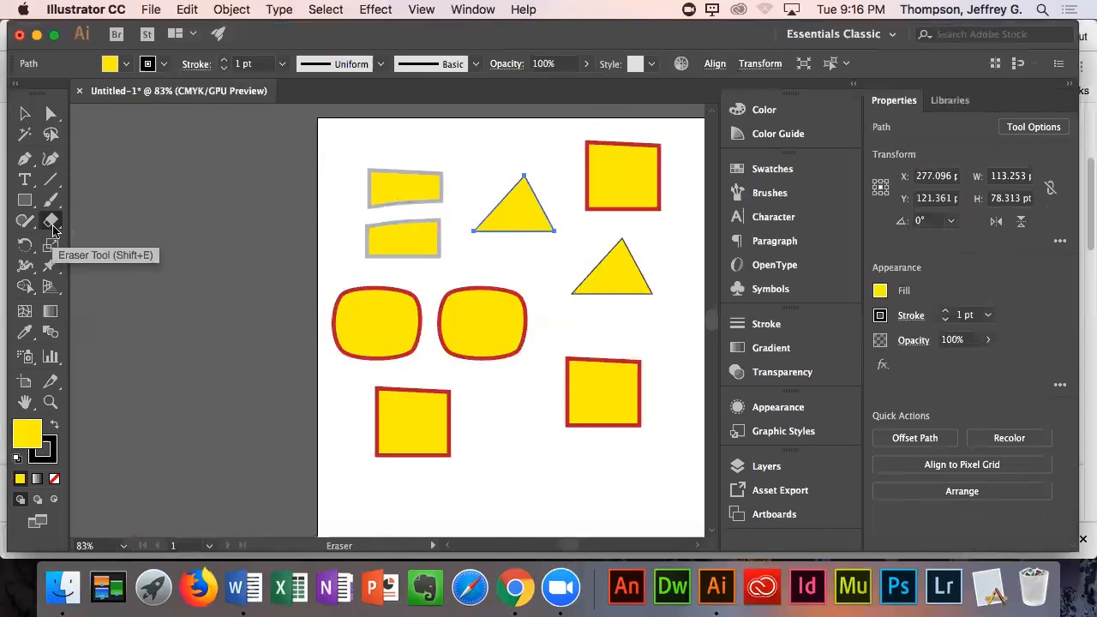
{"action": "mouse_move", "coordinate": [54, 227]}
{"action": "left_mouse_down"}
{"action": "mouse_move", "coordinate": [75, 263]}
{"action": "mouse_move", "coordinate": [110, 266]}
{"action": "left_mouse_up"}
{"action": "mouse_move", "coordinate": [488, 202]}
{"action": "left_mouse_down"}
{"action": "mouse_move", "coordinate": [510, 216]}
{"action": "mouse_move", "coordinate": [514, 247]}
{"action": "left_mouse_up"}
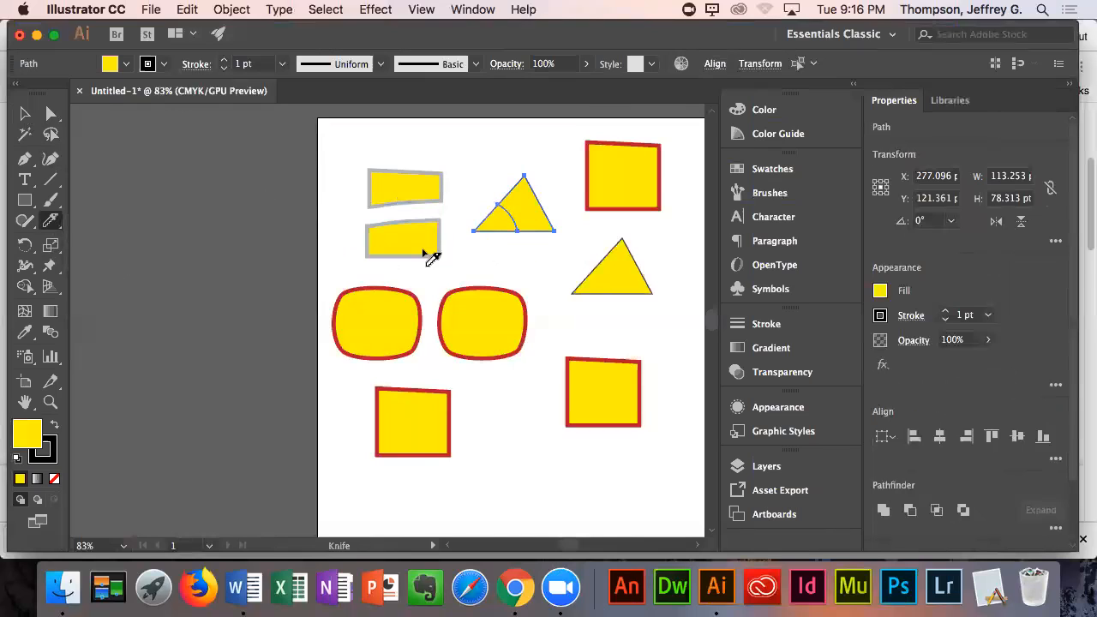
- Shift the cut triangle slightly down and left, isolate its corner piece, pull it away from the rest, and leave isolation mode
{"action": "left_click", "coordinate": [25, 114]}
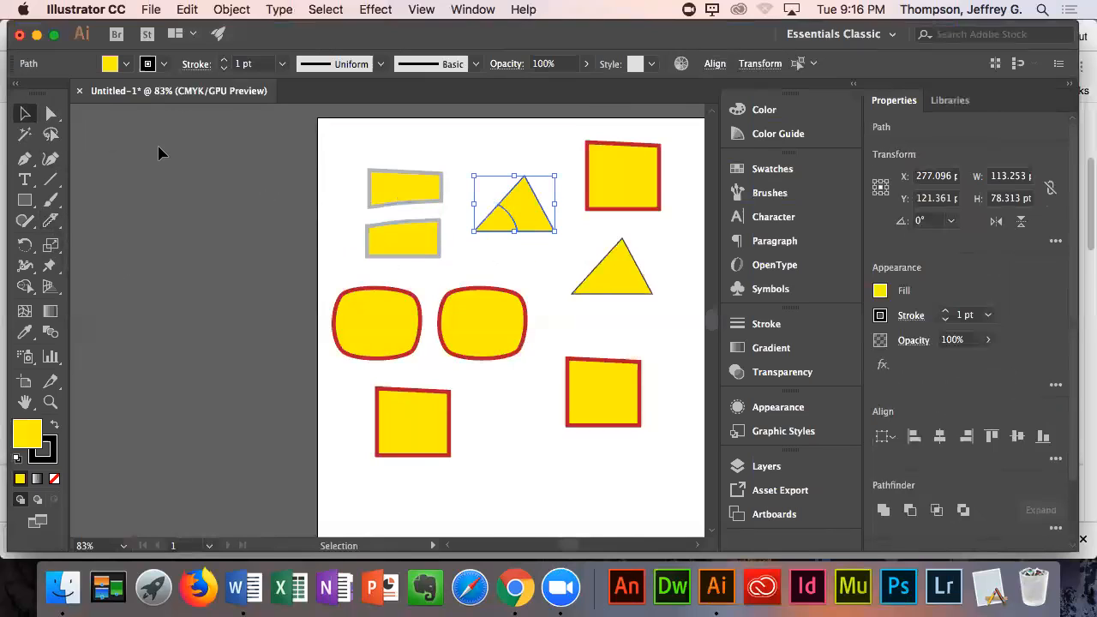
{"action": "left_click_drag", "start_coordinate": [494, 223], "coordinate": [484, 229]}
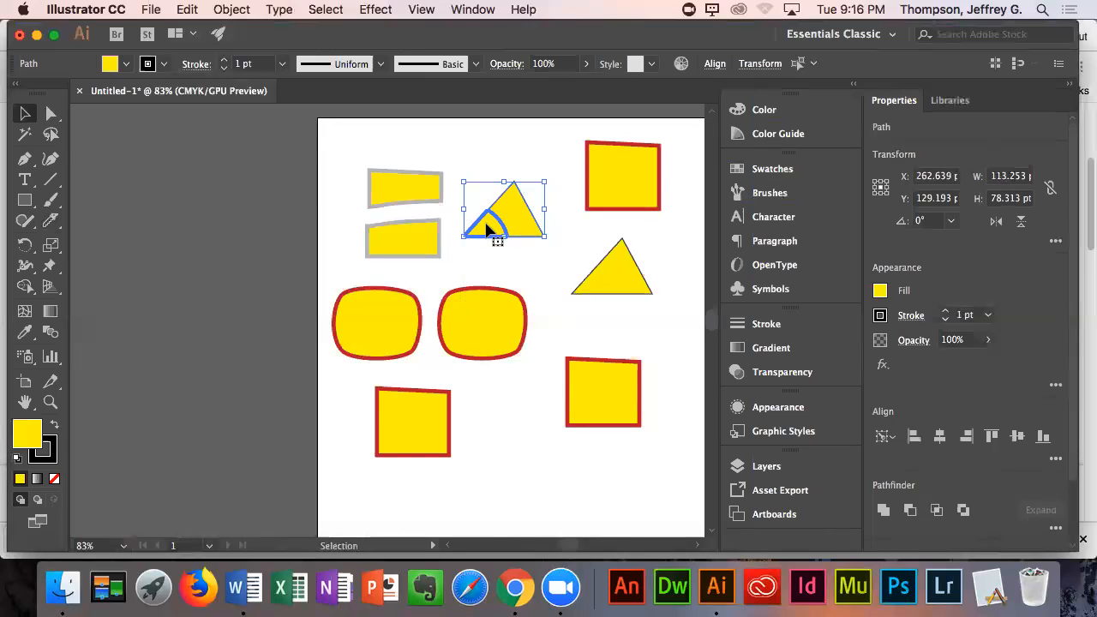
{"action": "double_click", "coordinate": [485, 229]}
{"action": "left_click_drag", "start_coordinate": [486, 229], "coordinate": [478, 250]}
{"action": "left_click", "coordinate": [94, 182]}
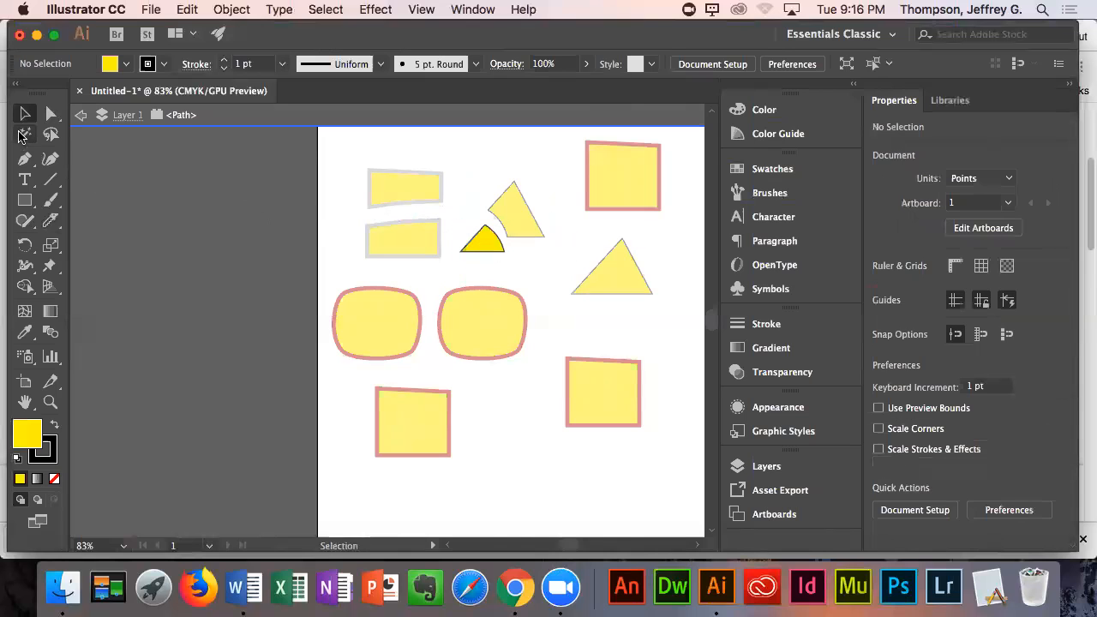
{"action": "double_click", "coordinate": [490, 181]}
- Cut the square copy near the artboard's upper-right corner into two pieces with a slightly sloping horizontal Knife stroke
{"action": "left_click", "coordinate": [624, 176]}
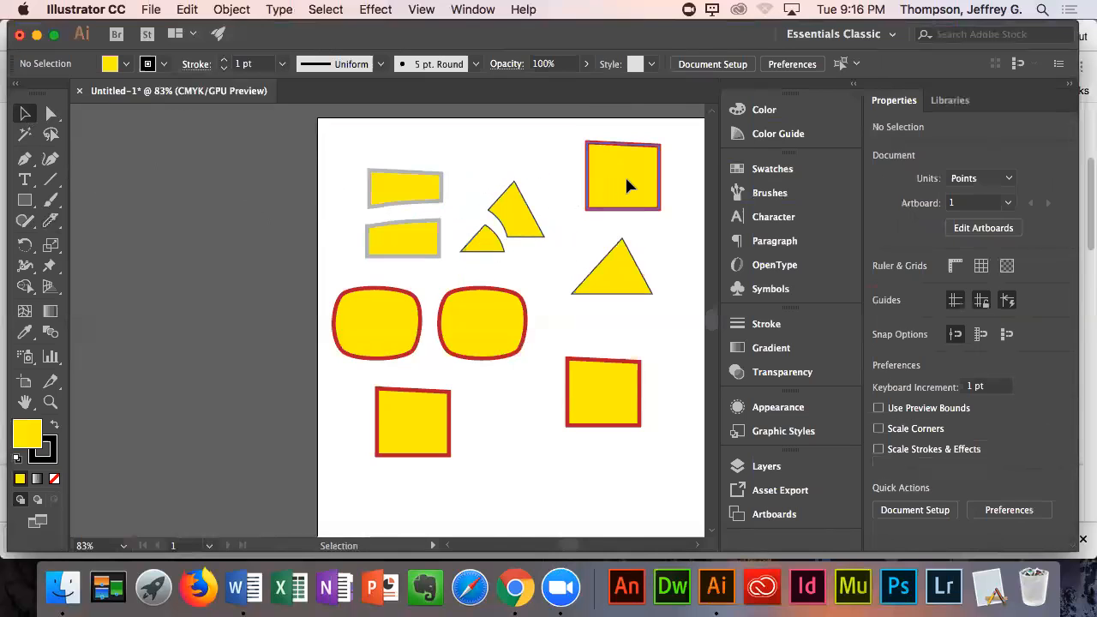
{"action": "left_click", "coordinate": [49, 223]}
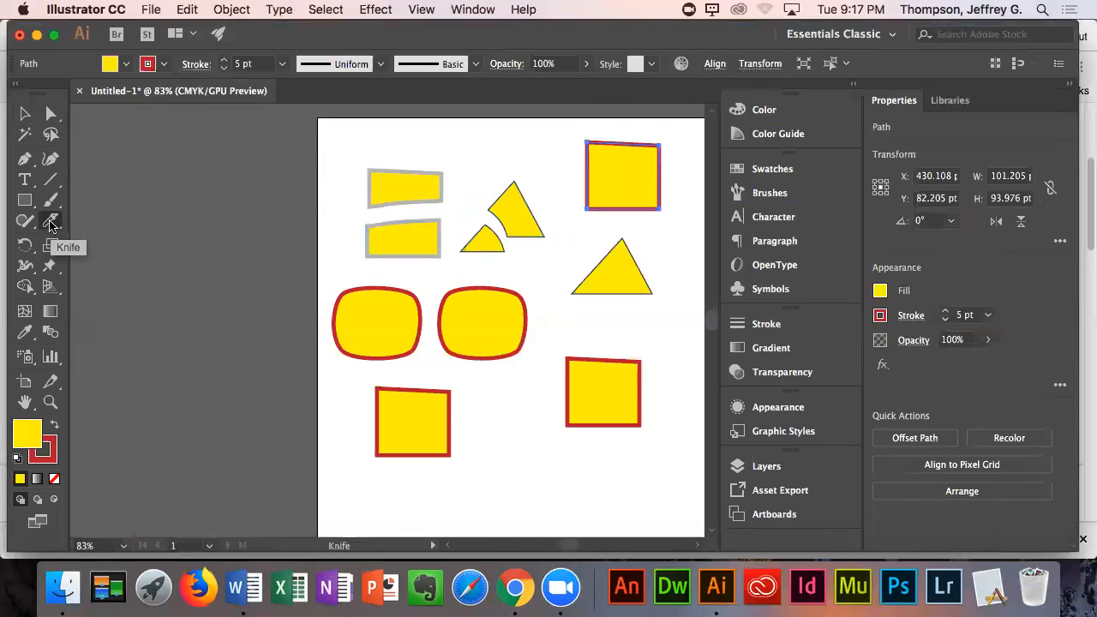
{"action": "mouse_move", "coordinate": [573, 169]}
{"action": "left_mouse_down"}
{"action": "mouse_move", "coordinate": [683, 179]}
{"action": "mouse_move", "coordinate": [687, 193]}
{"action": "left_mouse_up"}
{"action": "left_click", "coordinate": [25, 113]}
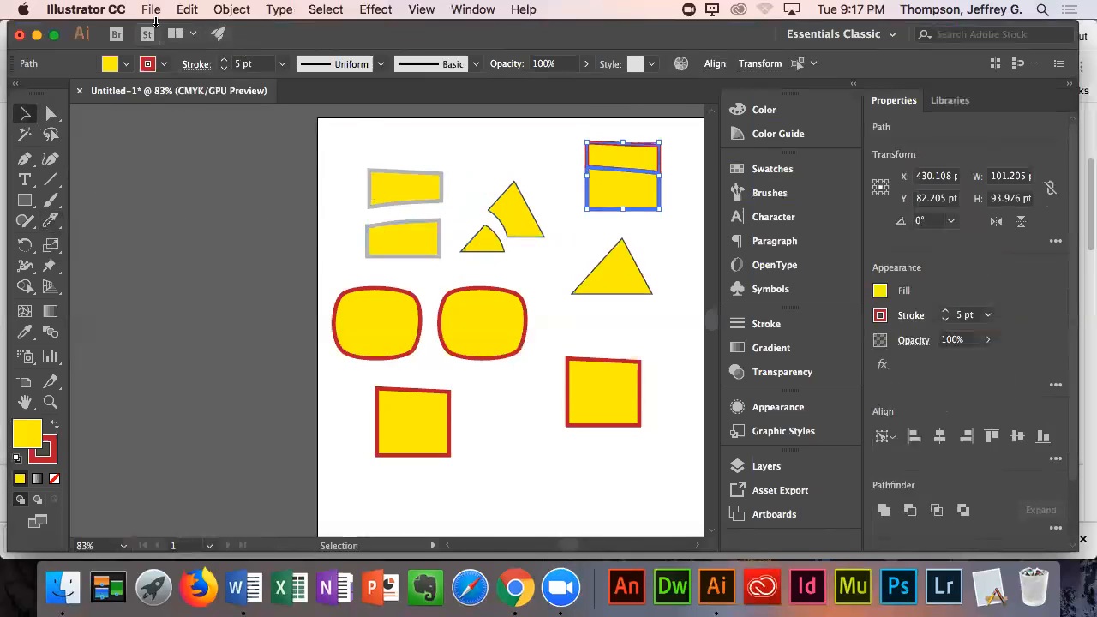
- Switch to the Word assignment document, examine the instructions on splitting the cut pieces and quartering a square, and return to Illustrator
{"action": "left_click", "coordinate": [231, 8]}
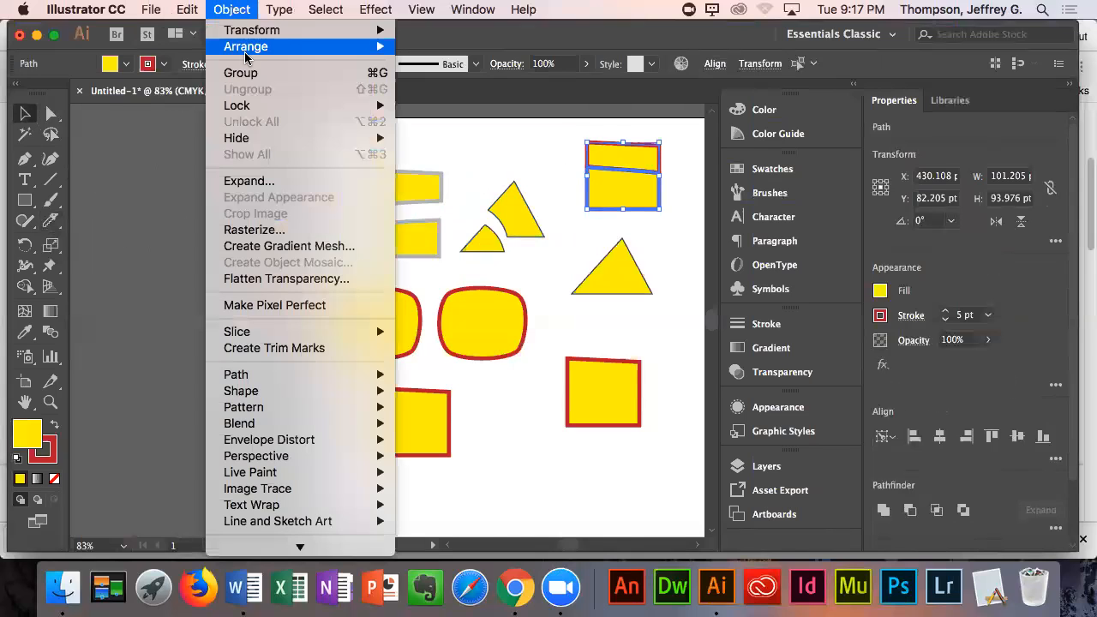
{"action": "left_click", "coordinate": [241, 10]}
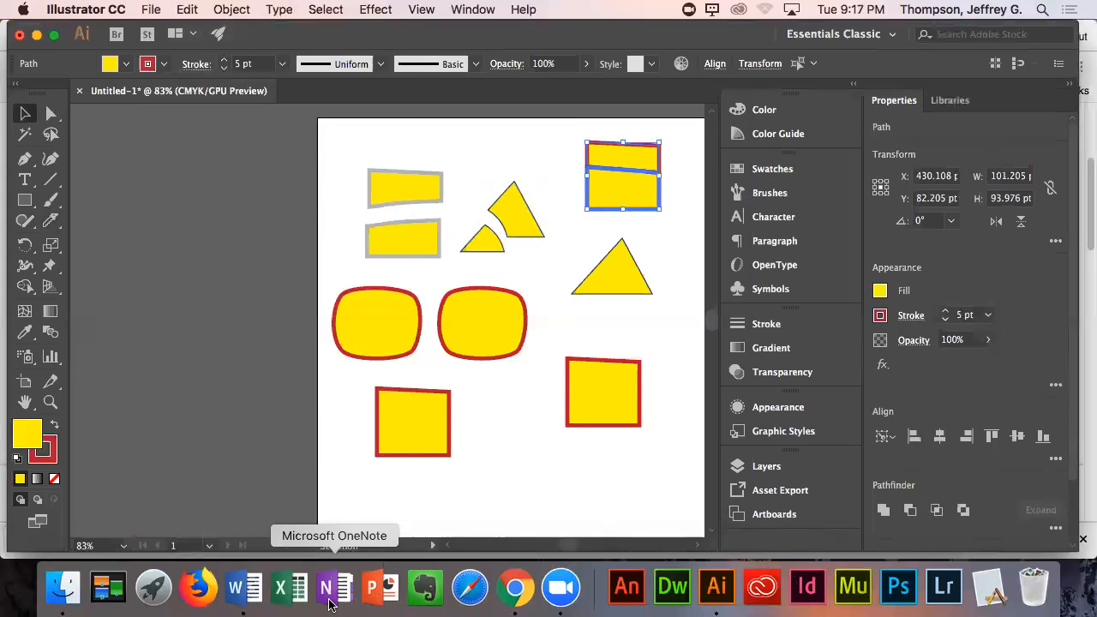
{"action": "left_click", "coordinate": [244, 590]}
{"action": "scroll", "coordinate": [330, 435], "scroll_direction": "down", "scroll_amount": 3}
{"action": "scroll", "coordinate": [334, 450], "scroll_direction": "down", "scroll_amount": 4}
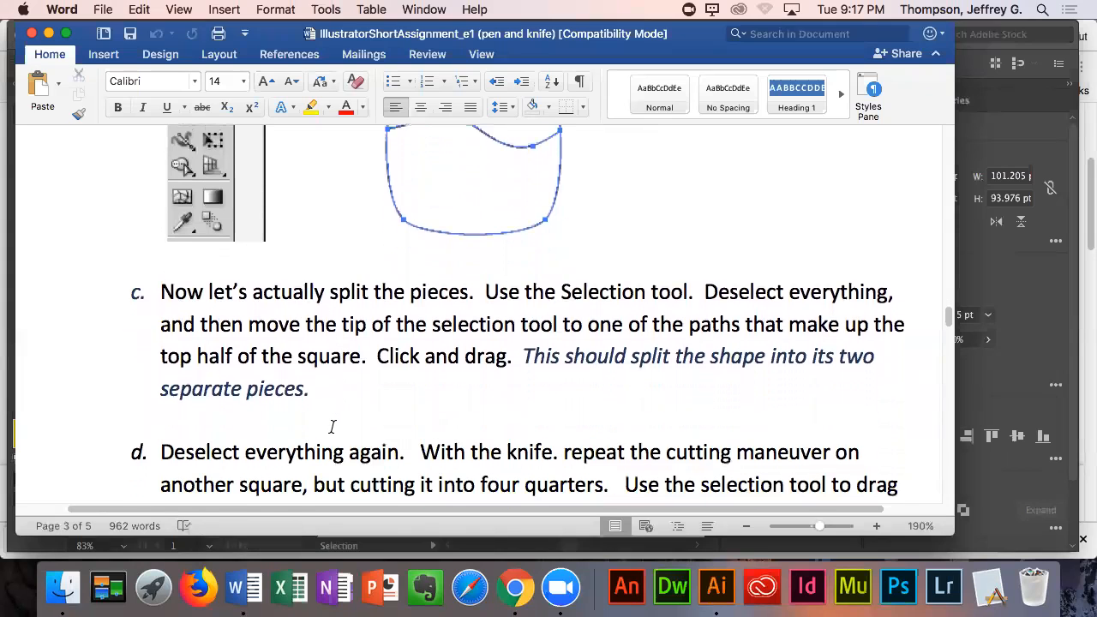
{"action": "scroll", "coordinate": [317, 399], "scroll_direction": "down", "scroll_amount": 1}
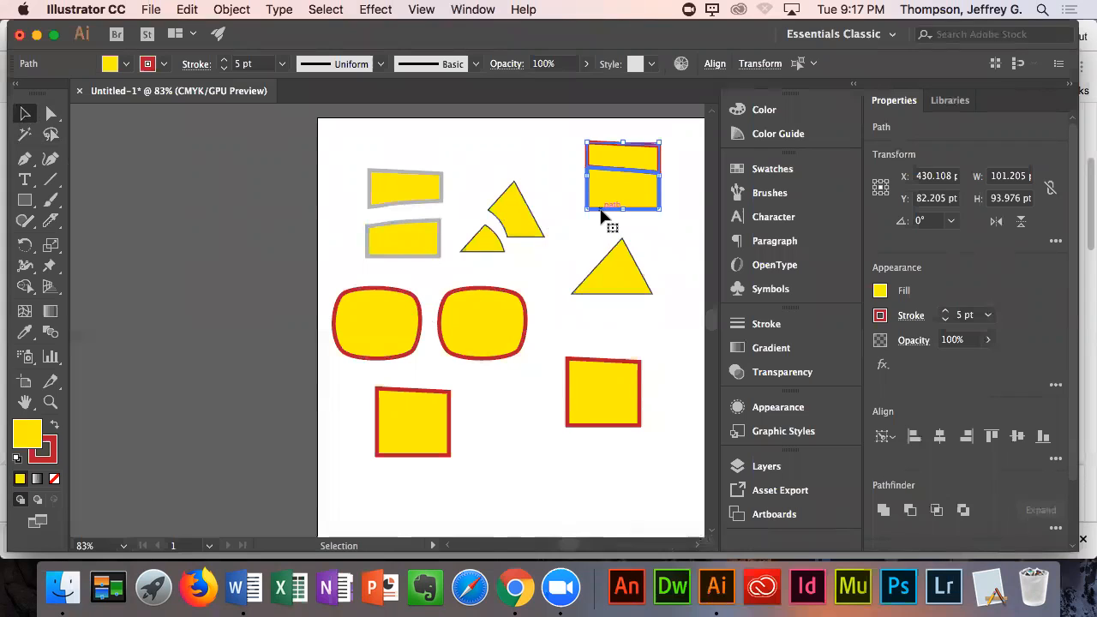
- Separate the upper-right square's pieces, placing the top one at about X 414 pt, Y 27 pt and the lower at about X 408 pt, Y 100 pt
{"action": "left_click_drag", "start_coordinate": [600, 212], "coordinate": [587, 152]}
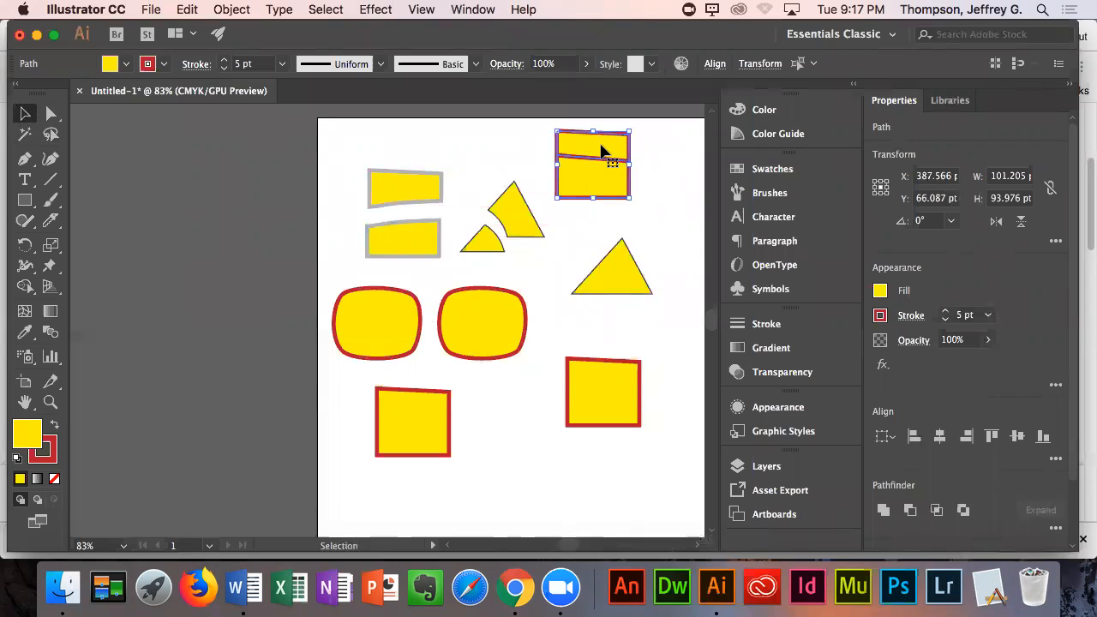
{"action": "double_click", "coordinate": [596, 152]}
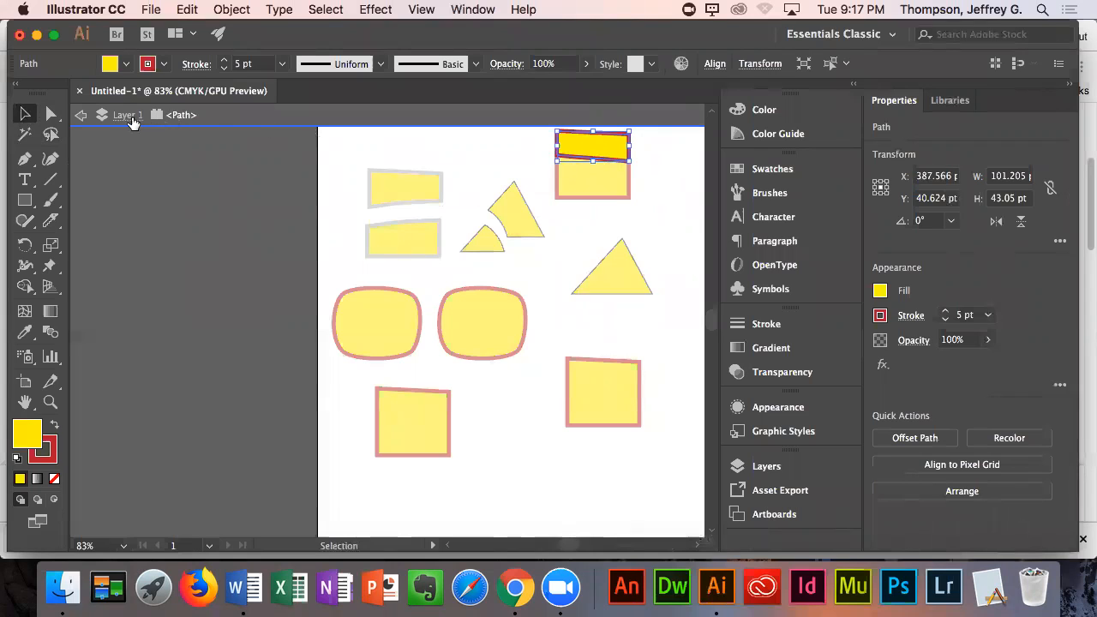
{"action": "left_click_drag", "start_coordinate": [595, 149], "coordinate": [613, 138]}
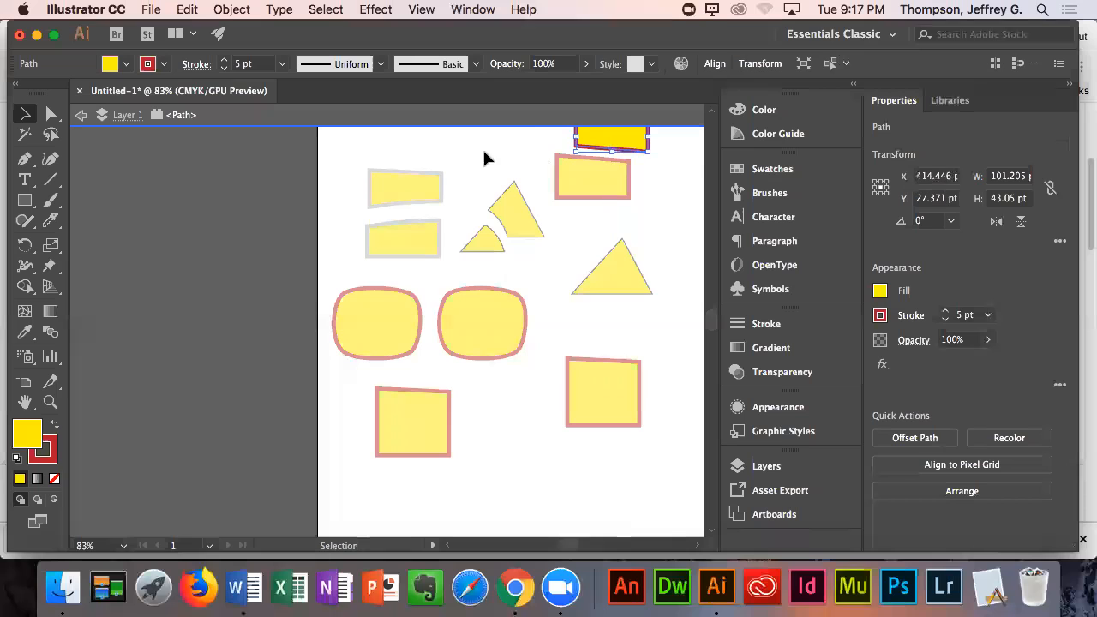
{"action": "double_click", "coordinate": [236, 204]}
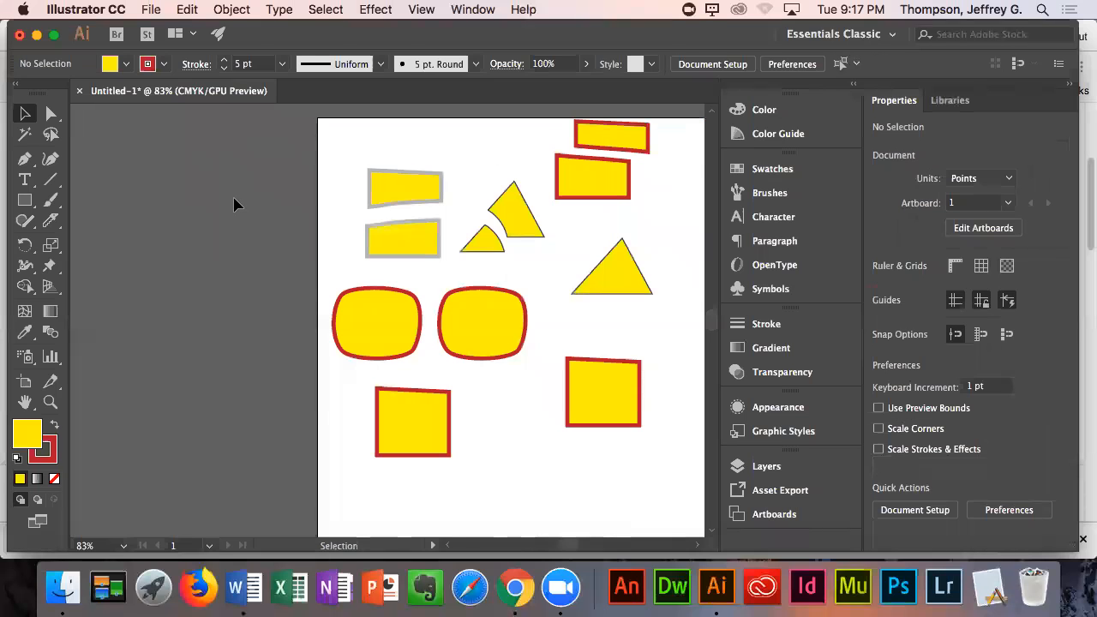
{"action": "left_click_drag", "start_coordinate": [593, 187], "coordinate": [607, 197]}
- Cut the first rounded square in two with a diagonal Knife stroke from its upper left to its lower right
{"action": "left_click", "coordinate": [381, 318]}
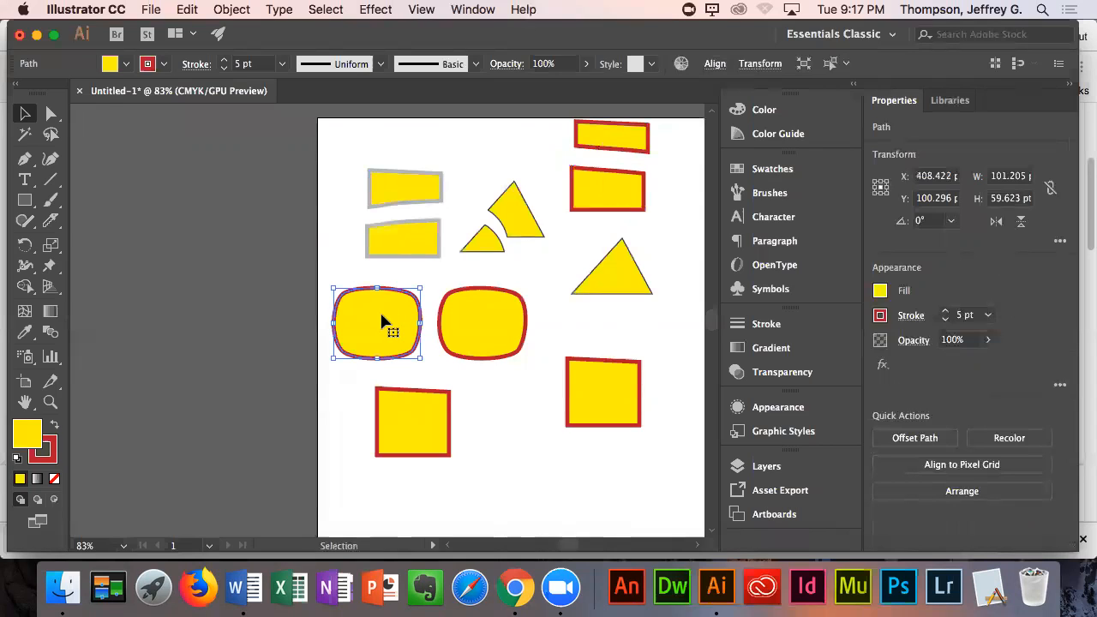
{"action": "left_click", "coordinate": [54, 222]}
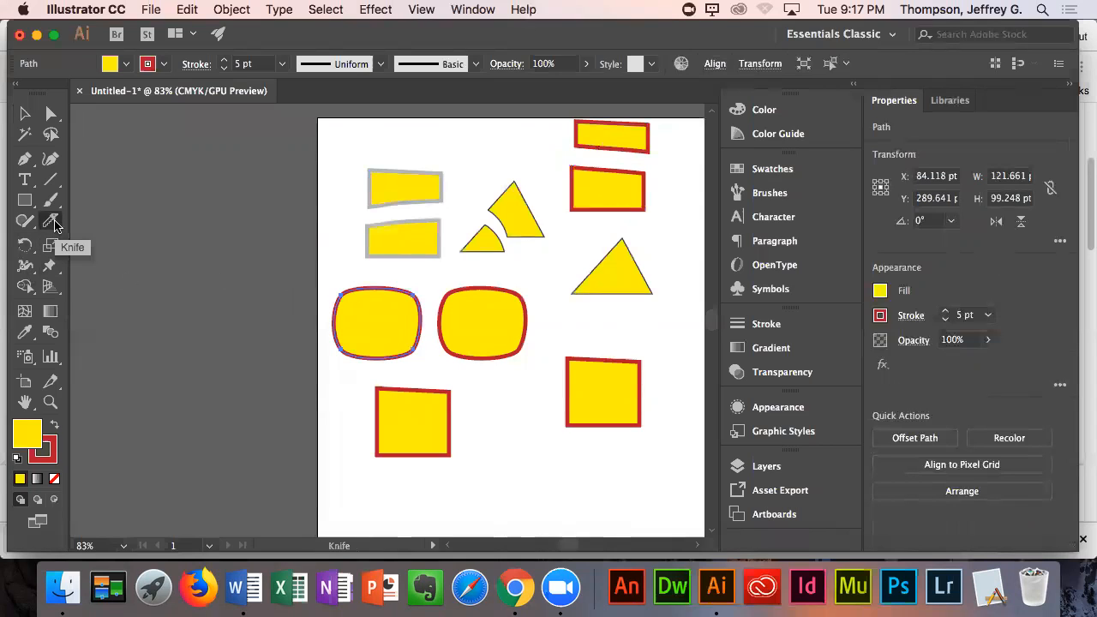
{"action": "mouse_move", "coordinate": [326, 298]}
{"action": "left_mouse_down"}
{"action": "mouse_move", "coordinate": [379, 314]}
{"action": "mouse_move", "coordinate": [428, 342]}
{"action": "mouse_move", "coordinate": [431, 357]}
{"action": "left_mouse_up"}
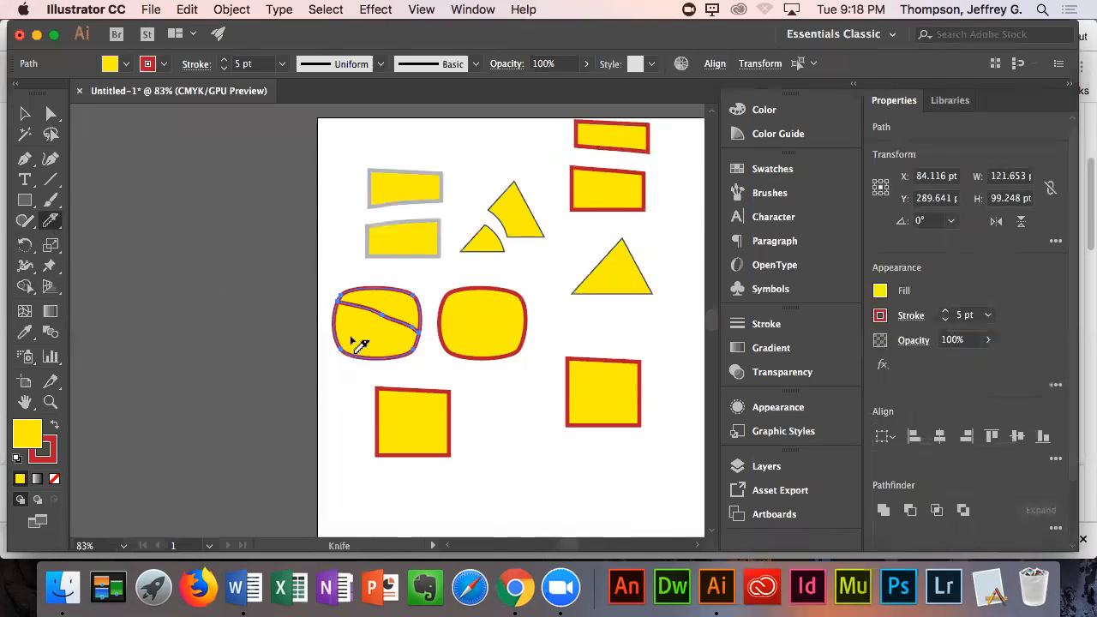
- Isolate the cut rounded square's upper piece, move it to about X 106 pt, Y 248 pt, and leave isolation mode
{"action": "left_click", "coordinate": [26, 116]}
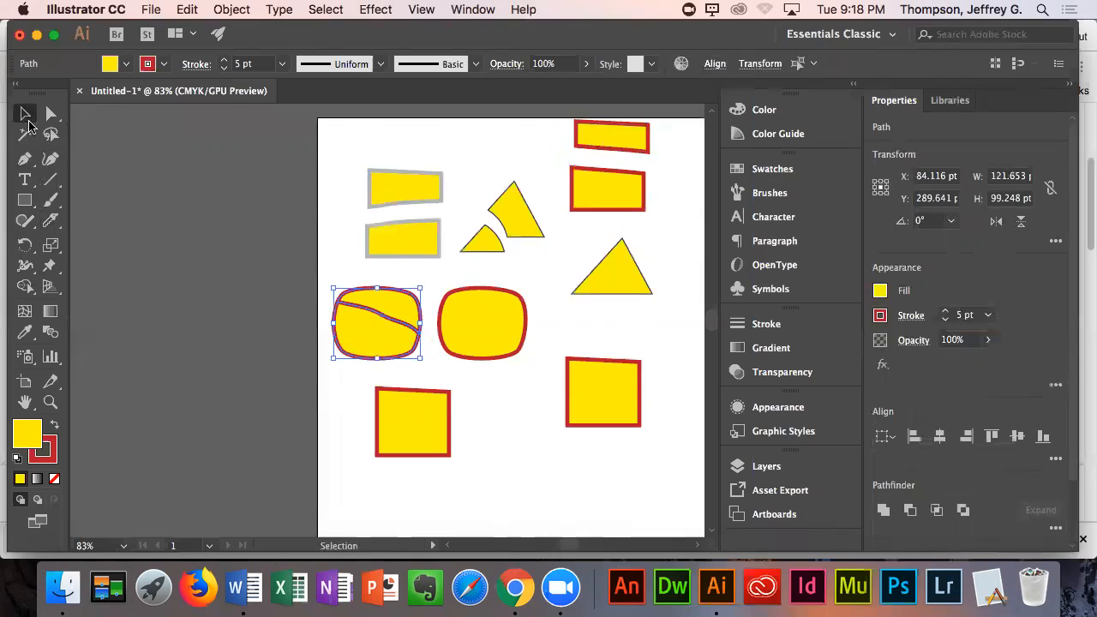
{"action": "double_click", "coordinate": [404, 311]}
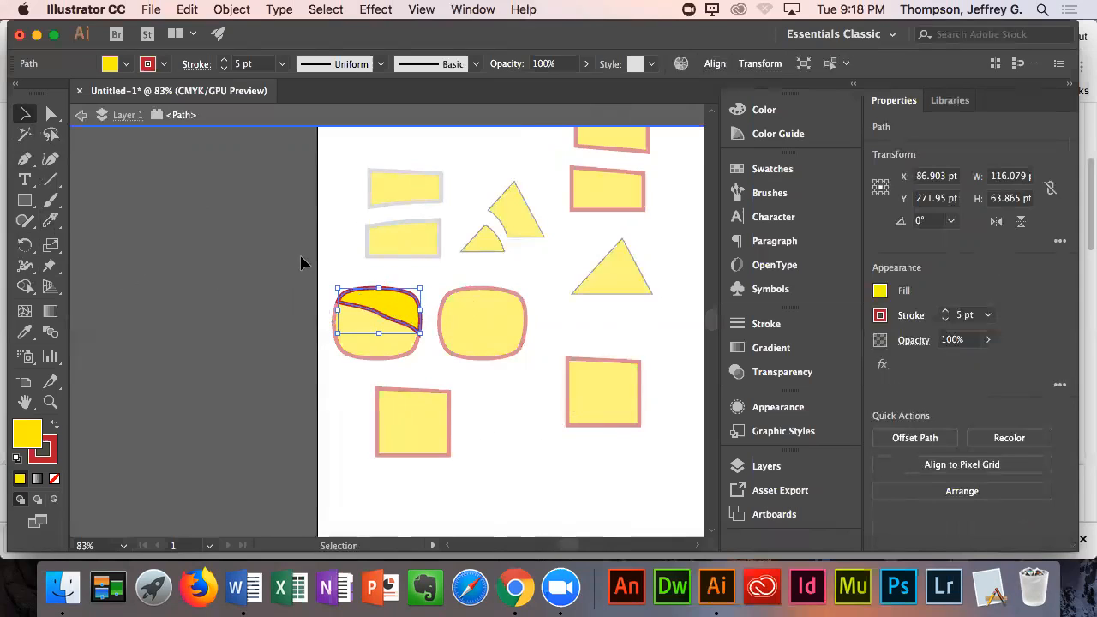
{"action": "left_click_drag", "start_coordinate": [385, 303], "coordinate": [398, 286]}
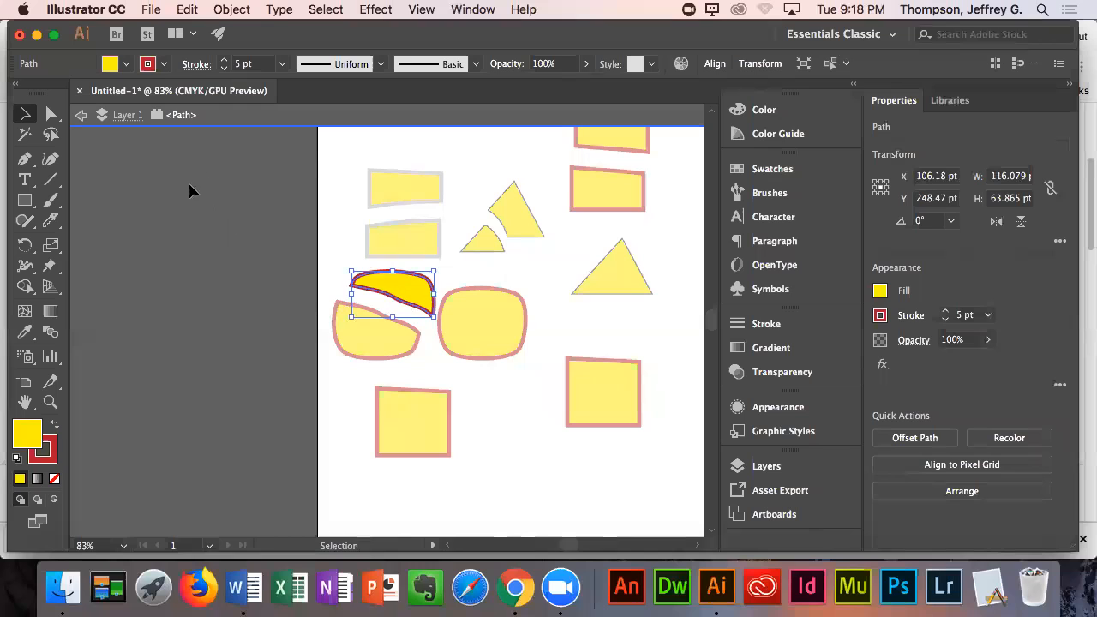
{"action": "double_click", "coordinate": [190, 237]}
- Move both rounded-square pieces toward the artboard's left edge with a narrow gap between them, the upper at about X 70 pt, Y 252 pt, and deselect
{"action": "left_click_drag", "start_coordinate": [410, 293], "coordinate": [394, 296]}
{"action": "left_click_drag", "start_coordinate": [385, 336], "coordinate": [369, 333]}
{"action": "left_click_drag", "start_coordinate": [387, 289], "coordinate": [380, 283]}
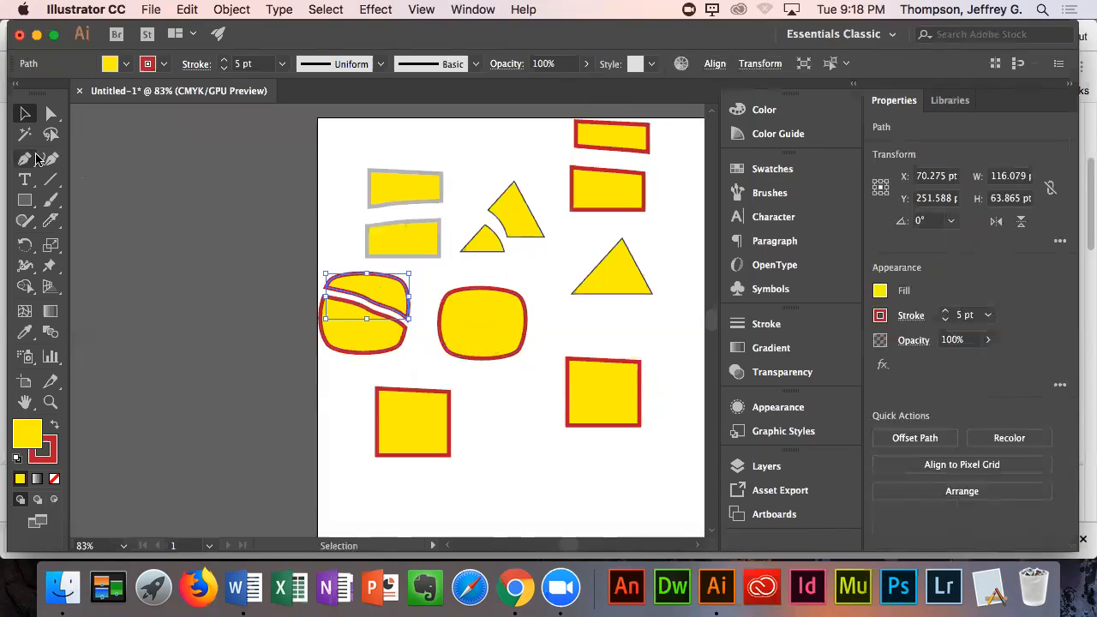
{"action": "left_click", "coordinate": [165, 180]}
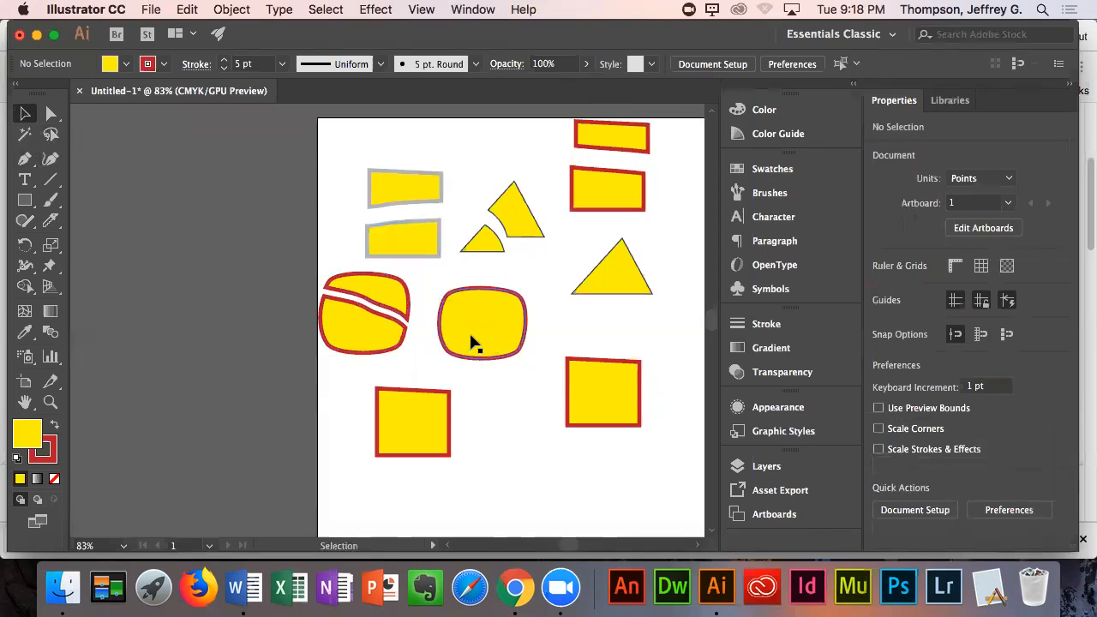
- Isolate the lower piece of the cut rounded square and return to Layer 1
{"action": "double_click", "coordinate": [364, 341]}
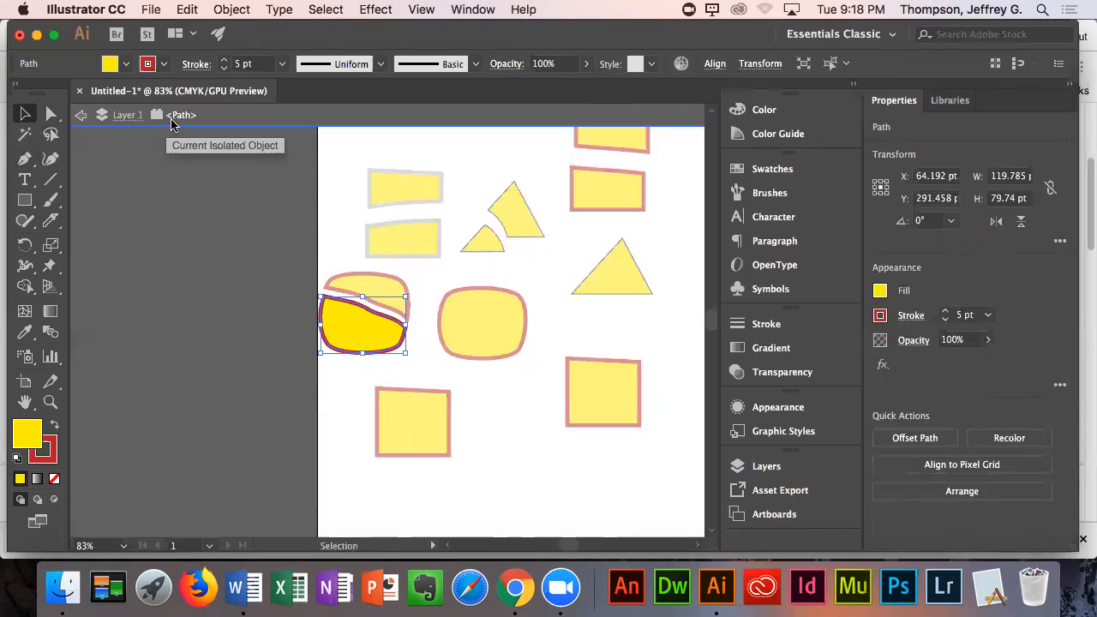
{"action": "left_click", "coordinate": [128, 116]}
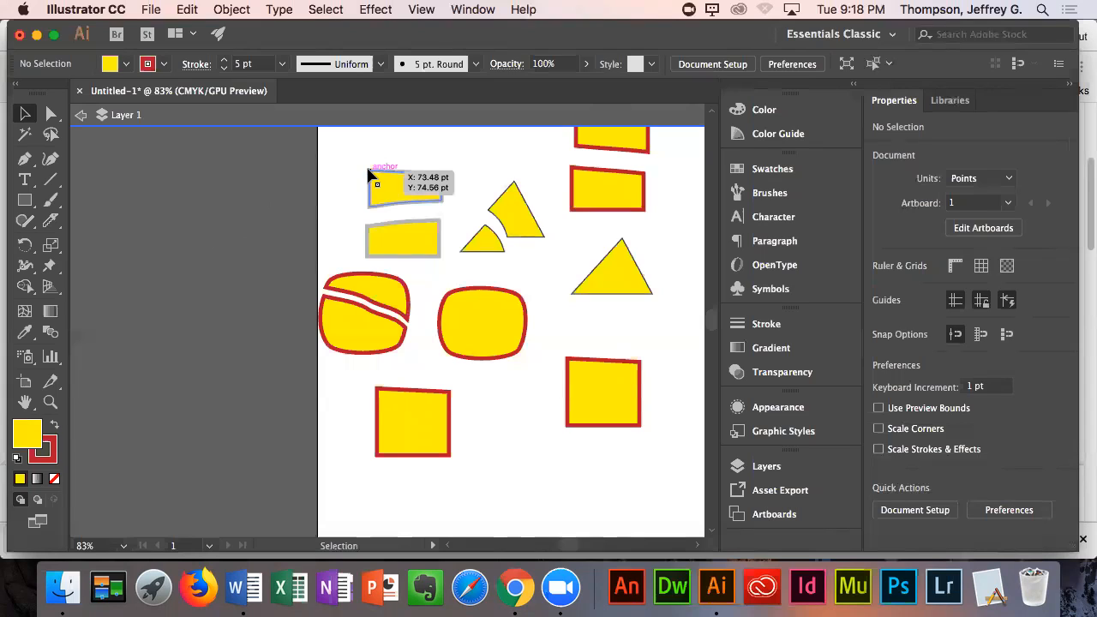
- Cut a small closed circular shape out of the middle of the second rounded square with the Knife
{"action": "scroll", "coordinate": [375, 218], "scroll_direction": "up", "scroll_amount": 3}
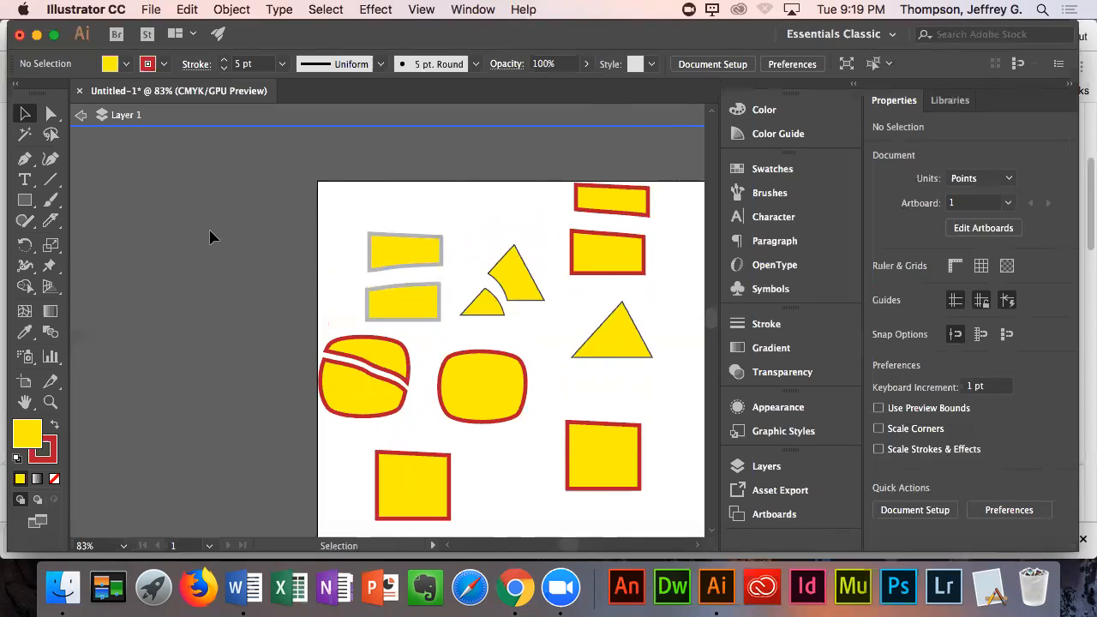
{"action": "left_click", "coordinate": [51, 220]}
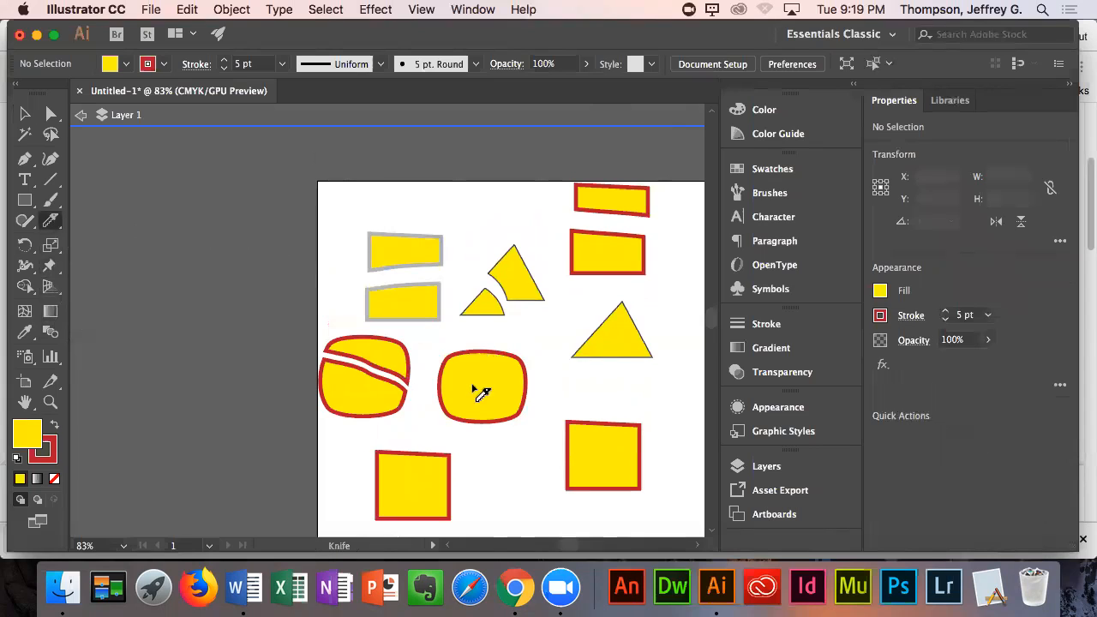
{"action": "mouse_move", "coordinate": [471, 379]}
{"action": "left_mouse_down"}
{"action": "mouse_move", "coordinate": [504, 377]}
{"action": "mouse_move", "coordinate": [512, 396]}
{"action": "mouse_move", "coordinate": [490, 403]}
{"action": "mouse_move", "coordinate": [475, 396]}
{"action": "mouse_move", "coordinate": [478, 384]}
{"action": "left_mouse_up"}
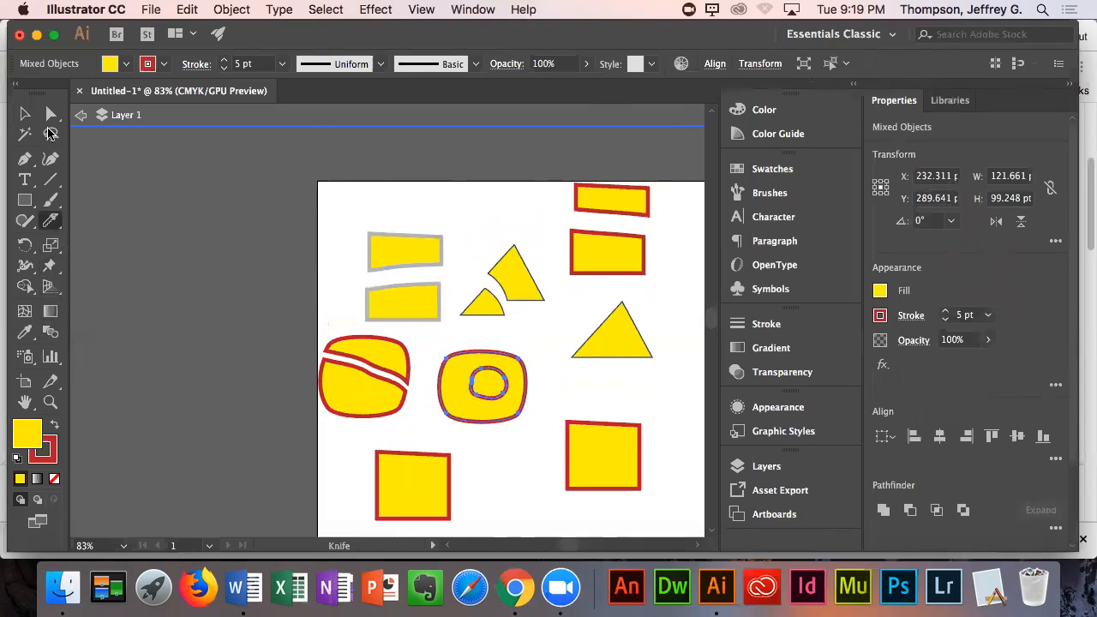
- Isolate the cut-out circle, move it straight below the rounded square into the gap between the two bottom squares, and leave isolation mode
{"action": "left_click", "coordinate": [25, 114]}
{"action": "double_click", "coordinate": [484, 388]}
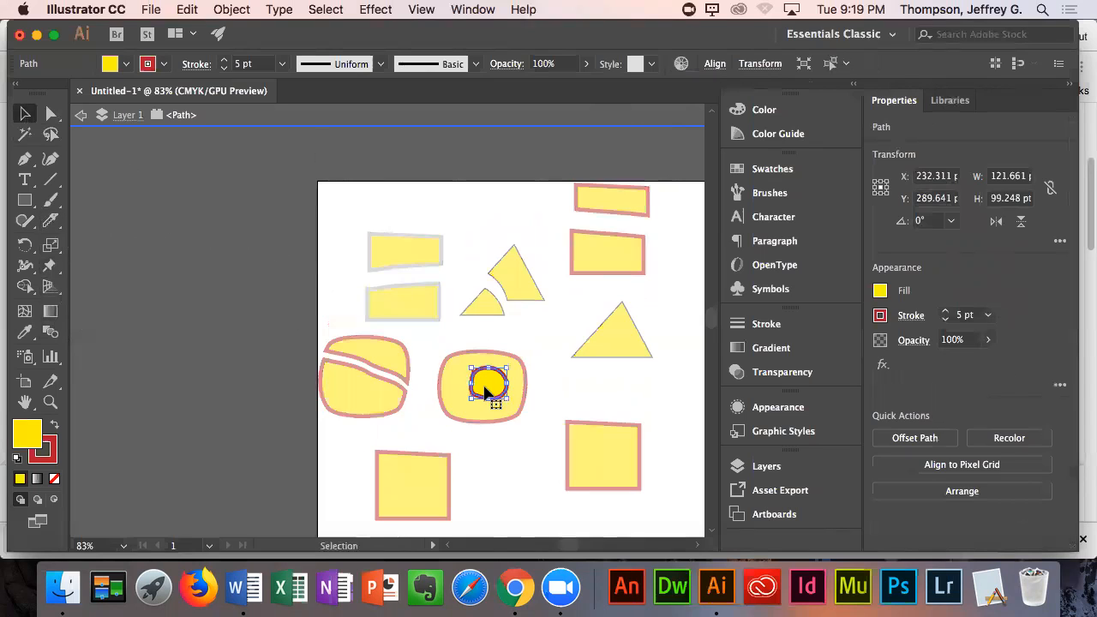
{"action": "left_click_drag", "start_coordinate": [485, 390], "coordinate": [495, 465]}
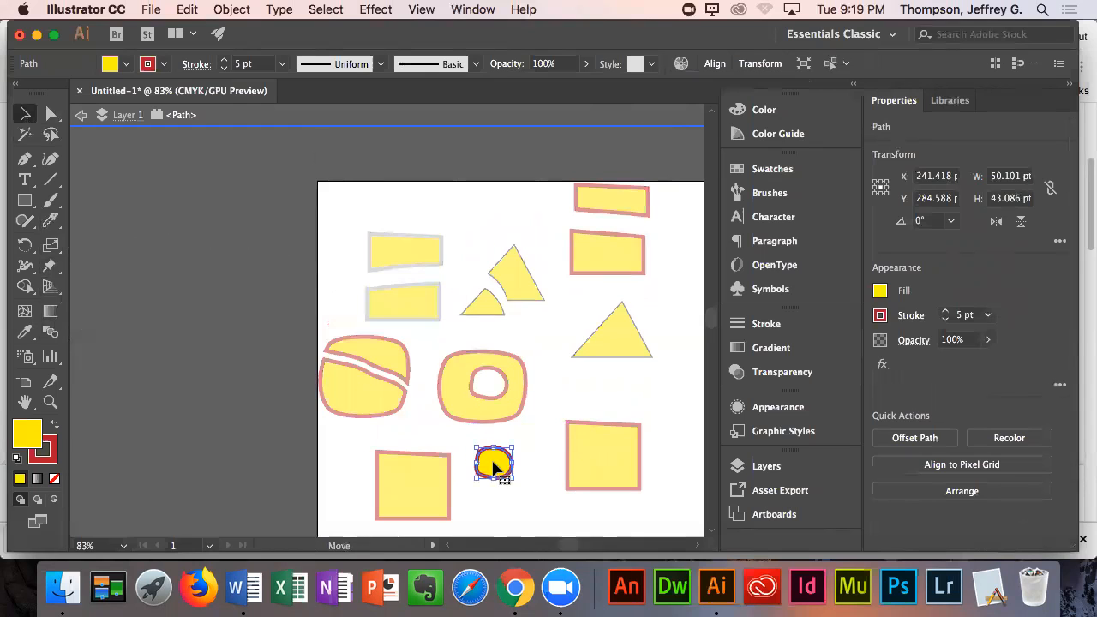
{"action": "double_click", "coordinate": [419, 417]}
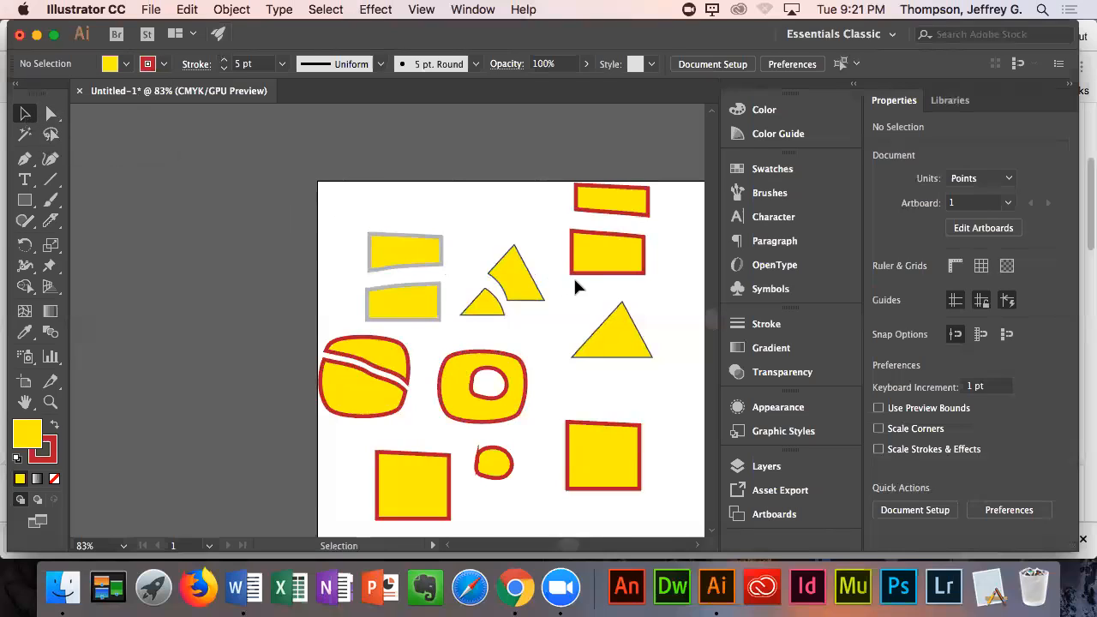
- Reshape the uncut triangle with Direct Selection, placing its anchors at about X 498, Y 315 pt; X 428, Y 161 pt; and X 352, Y 227 pt
{"action": "left_click", "coordinate": [606, 337]}
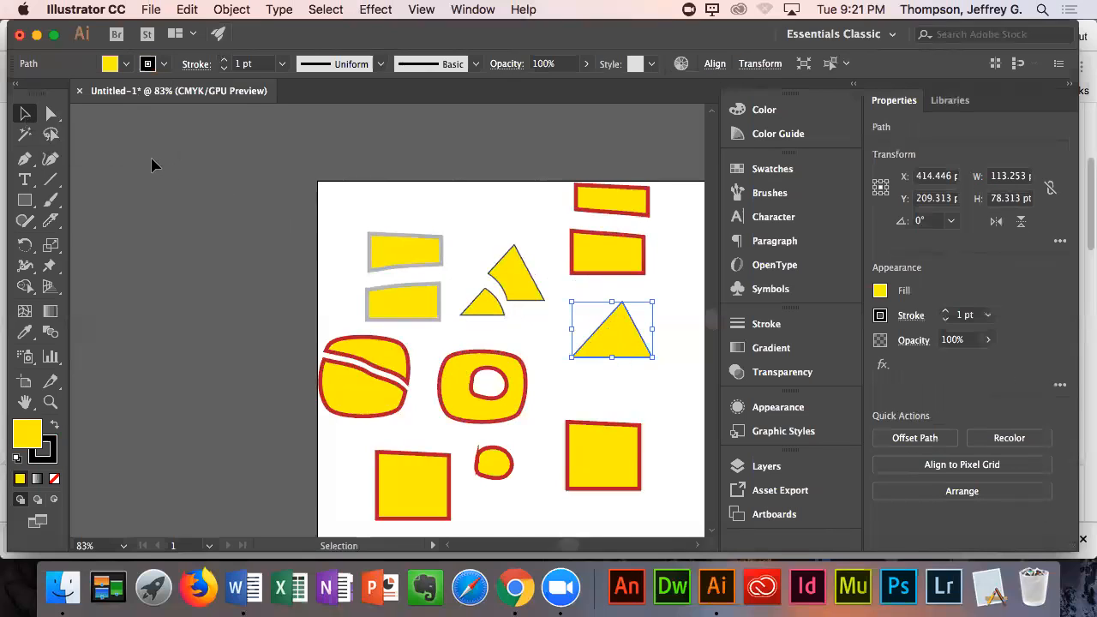
{"action": "left_click", "coordinate": [52, 114]}
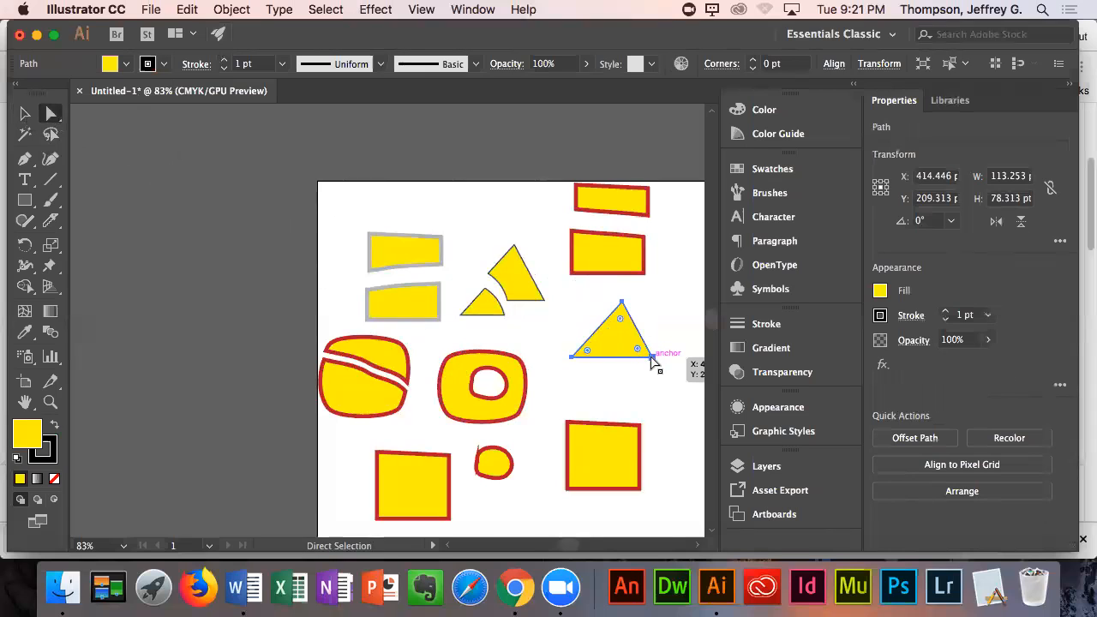
{"action": "left_click_drag", "start_coordinate": [651, 361], "coordinate": [671, 402]}
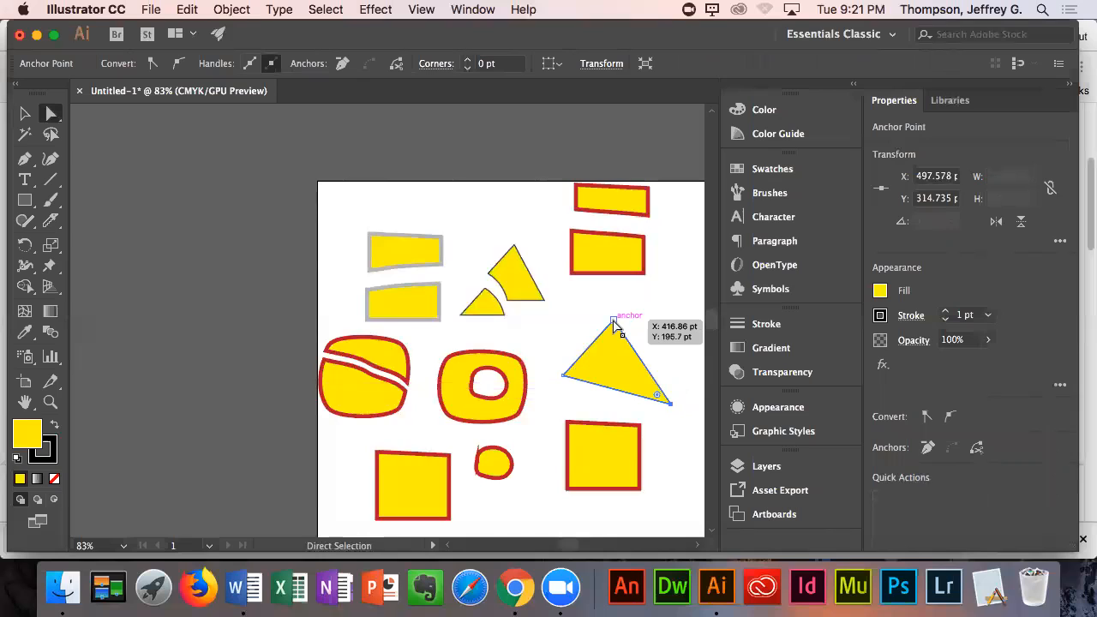
{"action": "left_click_drag", "start_coordinate": [613, 320], "coordinate": [620, 296]}
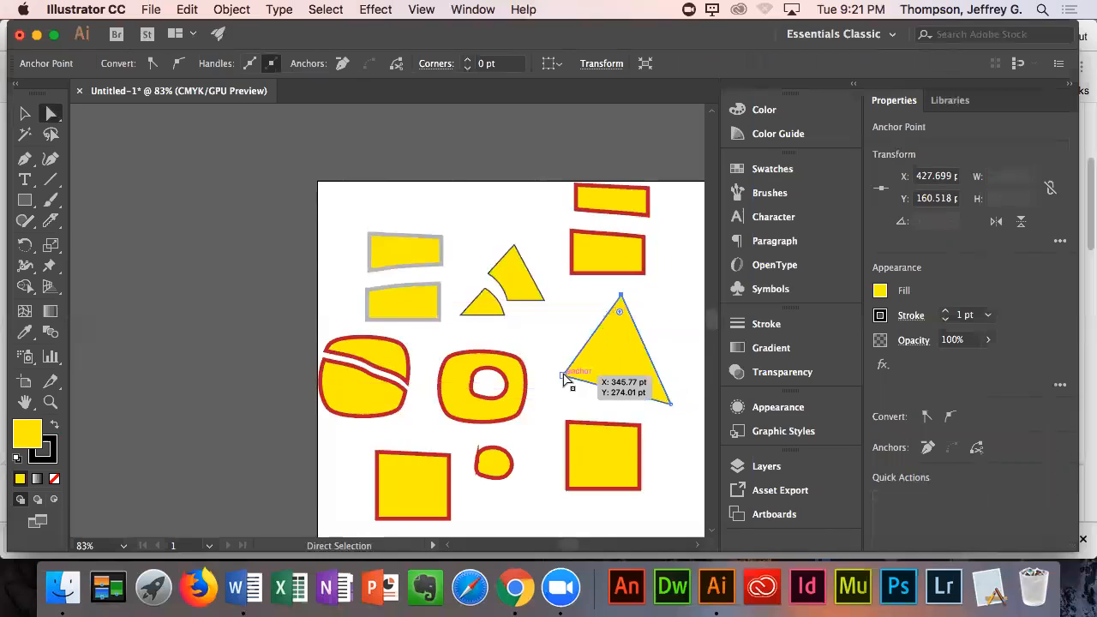
{"action": "left_click_drag", "start_coordinate": [563, 377], "coordinate": [566, 341]}
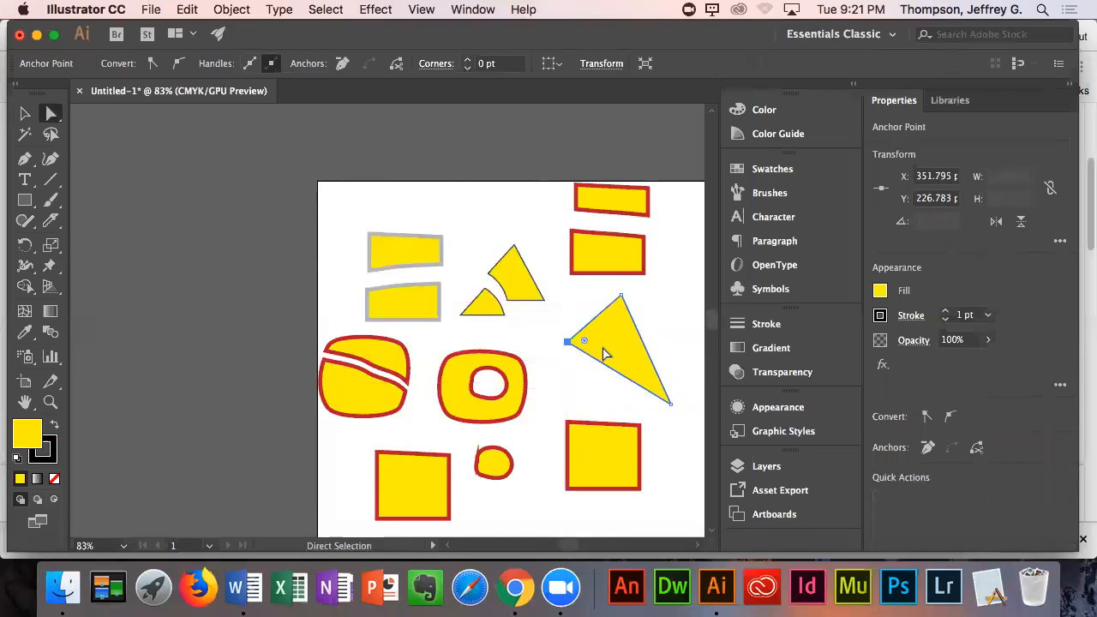
- Round the triangle's lower-right corner by about 29.7 pt, then return the corner to 0 pt
{"action": "left_click", "coordinate": [670, 404]}
{"action": "left_click_drag", "start_coordinate": [659, 392], "coordinate": [613, 360]}
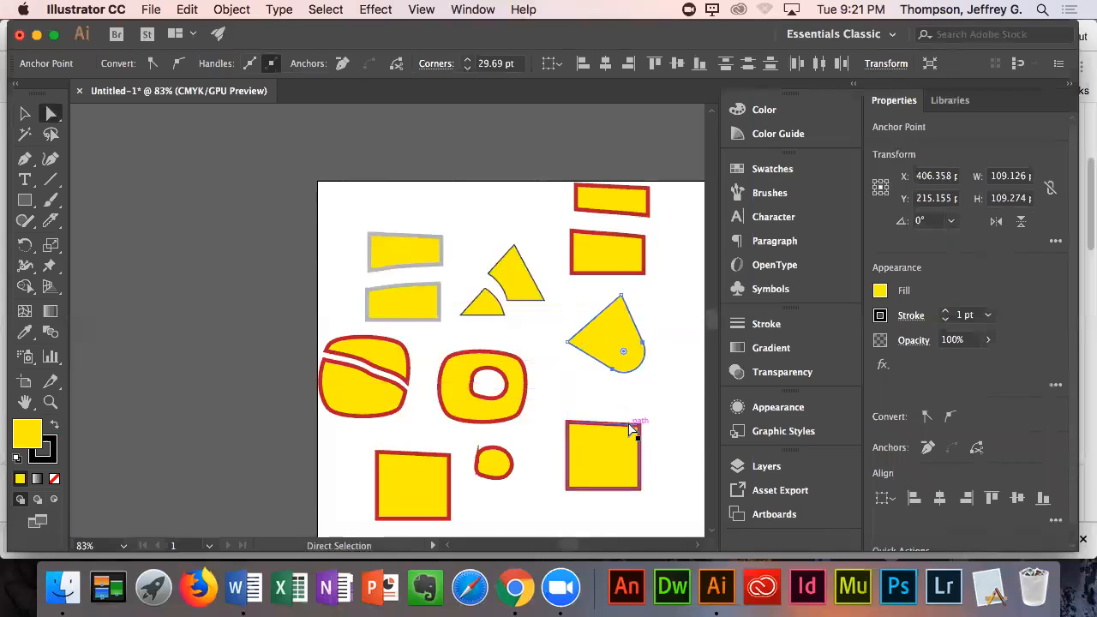
{"action": "left_click_drag", "start_coordinate": [624, 355], "coordinate": [677, 419]}
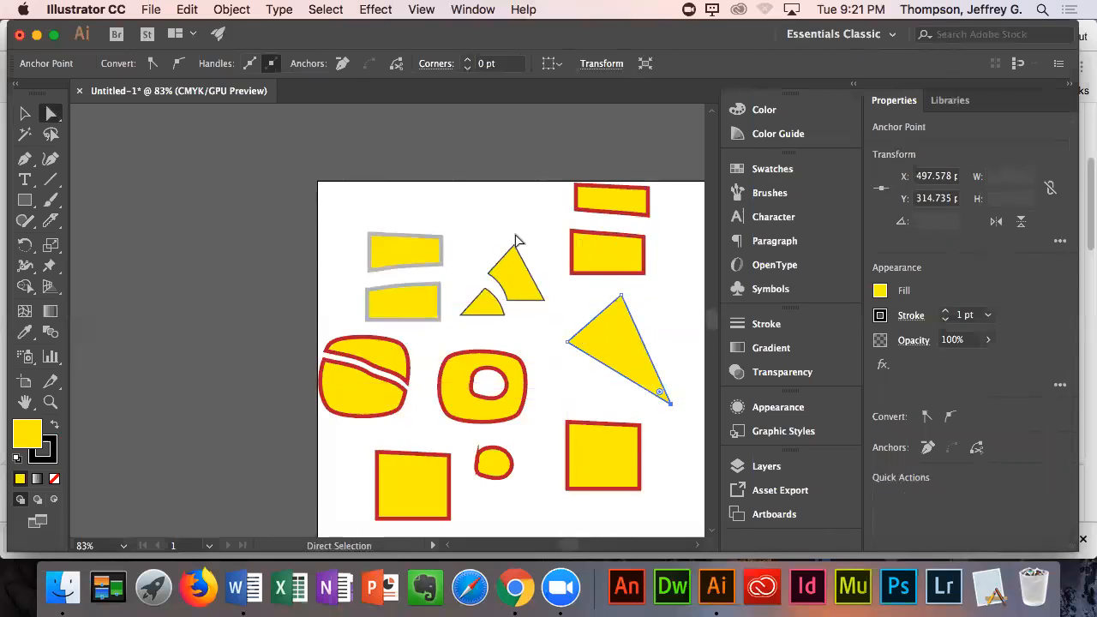
- Reshape the upper-right square's lower piece, pulling its upper-left corner outward and its lower-right corner inward with about 3.08 pt of rounding
{"action": "left_click", "coordinate": [27, 114]}
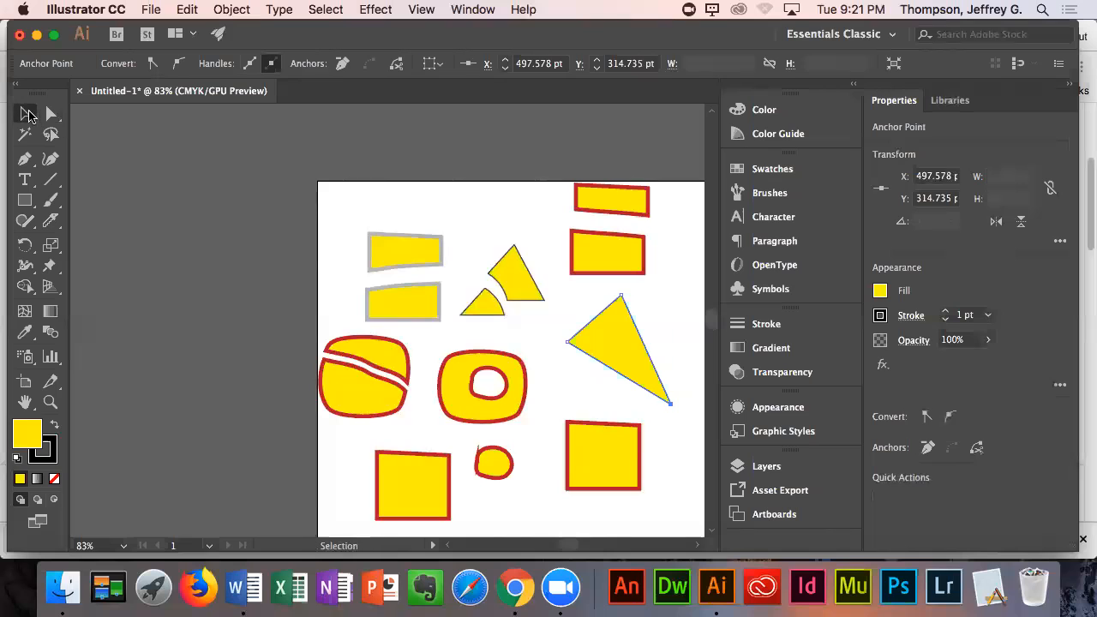
{"action": "left_click", "coordinate": [599, 267]}
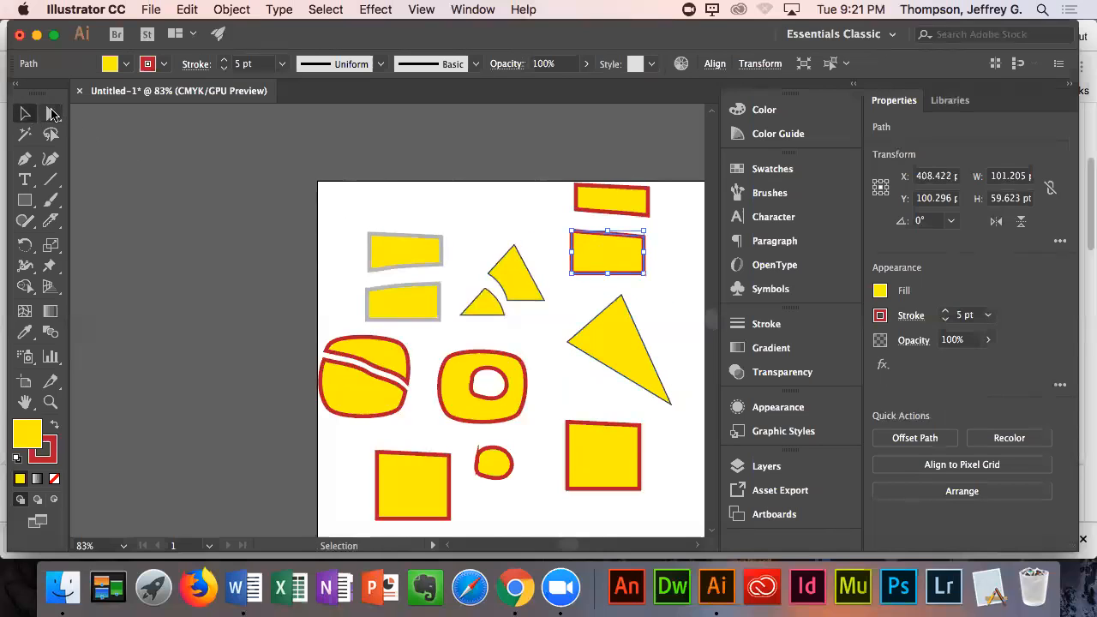
{"action": "left_click", "coordinate": [51, 113]}
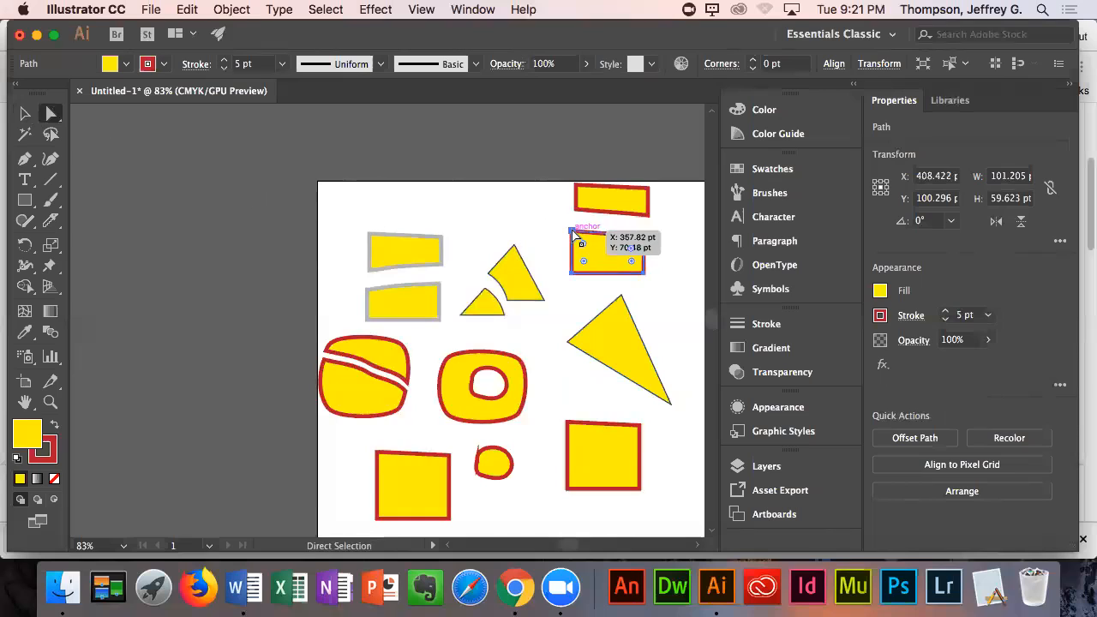
{"action": "left_click", "coordinate": [574, 233]}
{"action": "left_click_drag", "start_coordinate": [574, 234], "coordinate": [544, 221]}
{"action": "left_click_drag", "start_coordinate": [643, 273], "coordinate": [625, 294]}
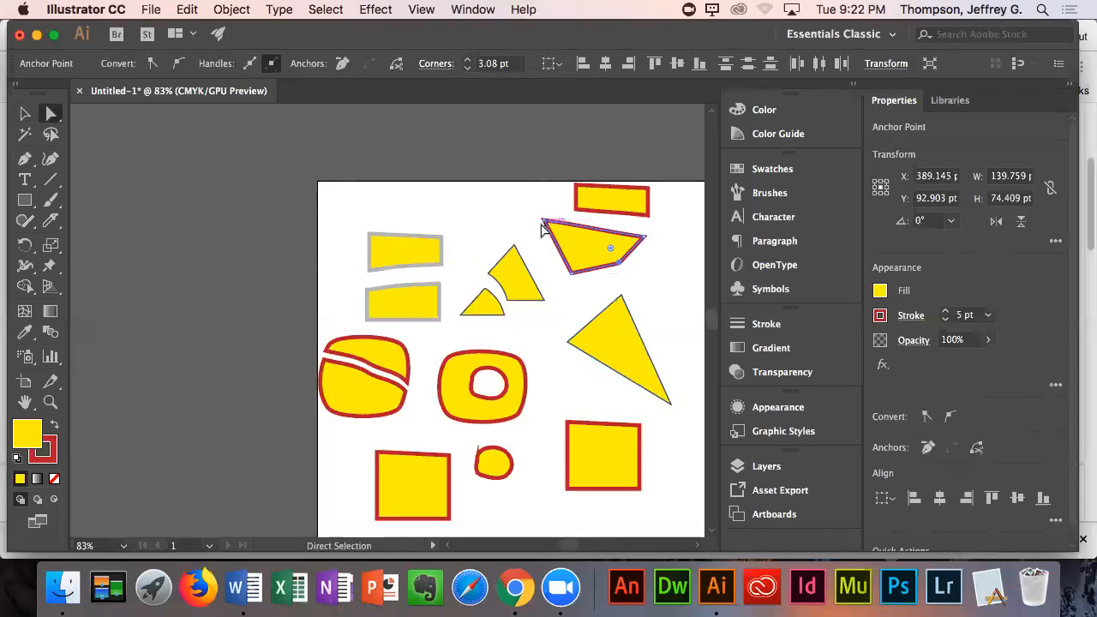
{"action": "left_click_drag", "start_coordinate": [542, 225], "coordinate": [542, 220]}
- Move the lower-left square slightly up and left to about X 121 pt, Y 424 pt using Direct Selection
{"action": "left_click", "coordinate": [25, 113]}
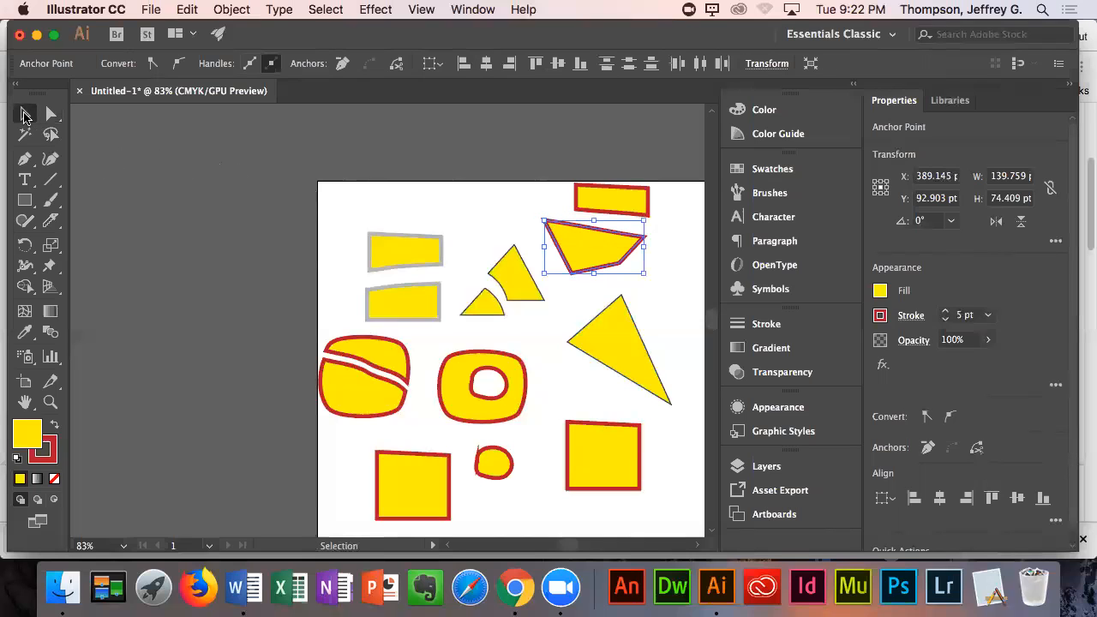
{"action": "left_click", "coordinate": [610, 354]}
{"action": "left_click", "coordinate": [432, 490]}
{"action": "left_click", "coordinate": [51, 114]}
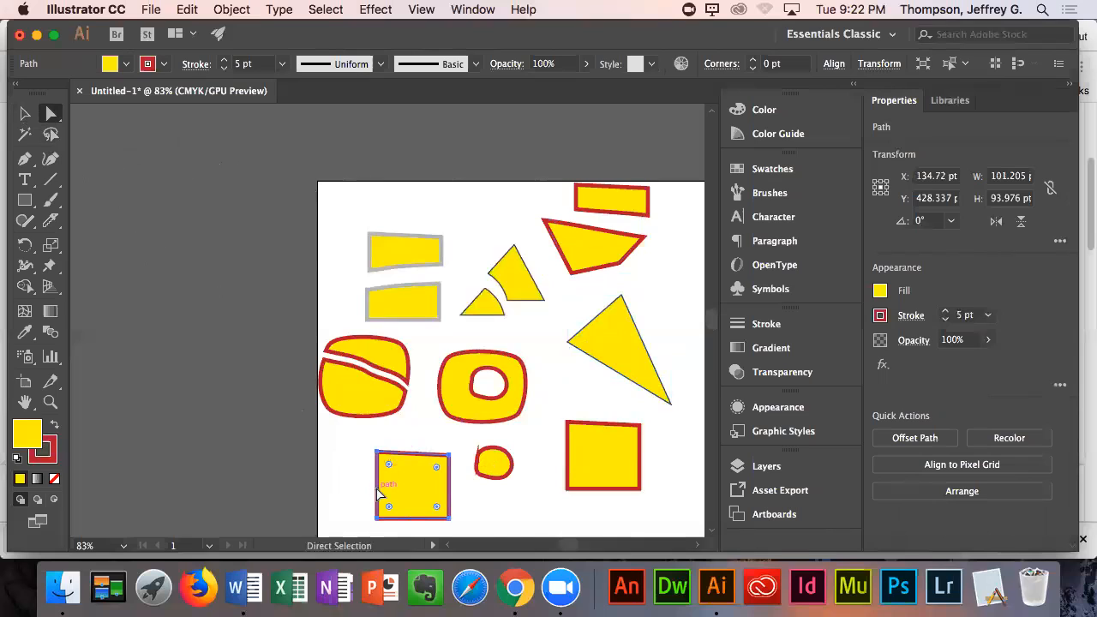
{"action": "mouse_move", "coordinate": [375, 492]}
{"action": "left_mouse_down"}
{"action": "mouse_move", "coordinate": [350, 495]}
{"action": "mouse_move", "coordinate": [362, 482]}
{"action": "left_mouse_up"}
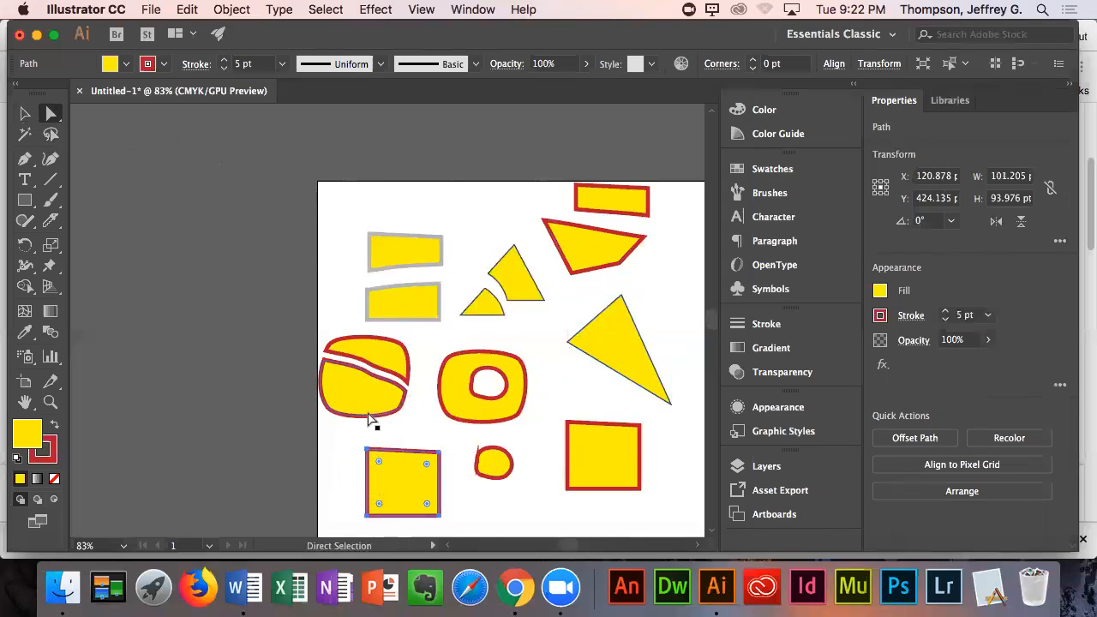
- Straighten the bottom edge of the cut rounded square's lower piece by converting its two bottom anchors to corners with the Anchor Point tool
{"action": "left_click", "coordinate": [26, 159]}
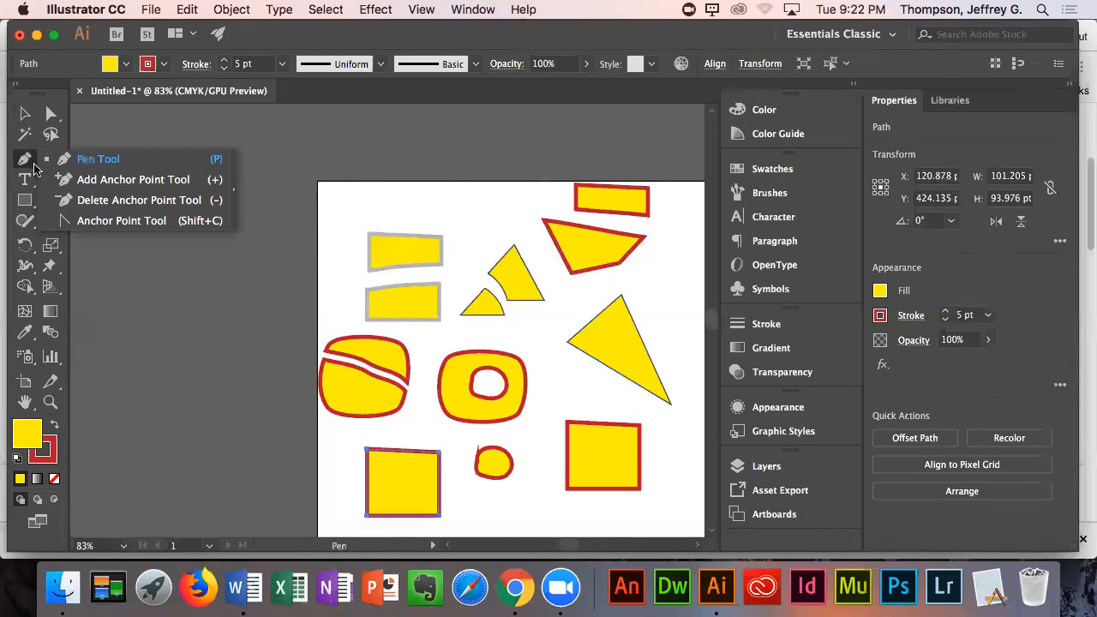
{"action": "left_click", "coordinate": [97, 225]}
{"action": "key", "text": "v"}
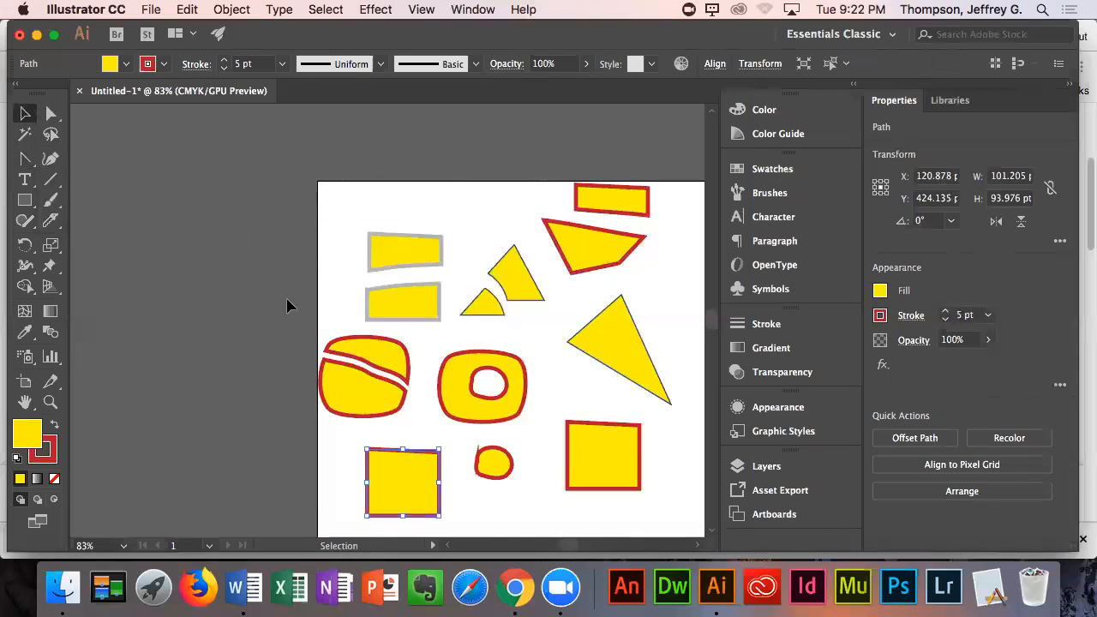
{"action": "left_click", "coordinate": [367, 403]}
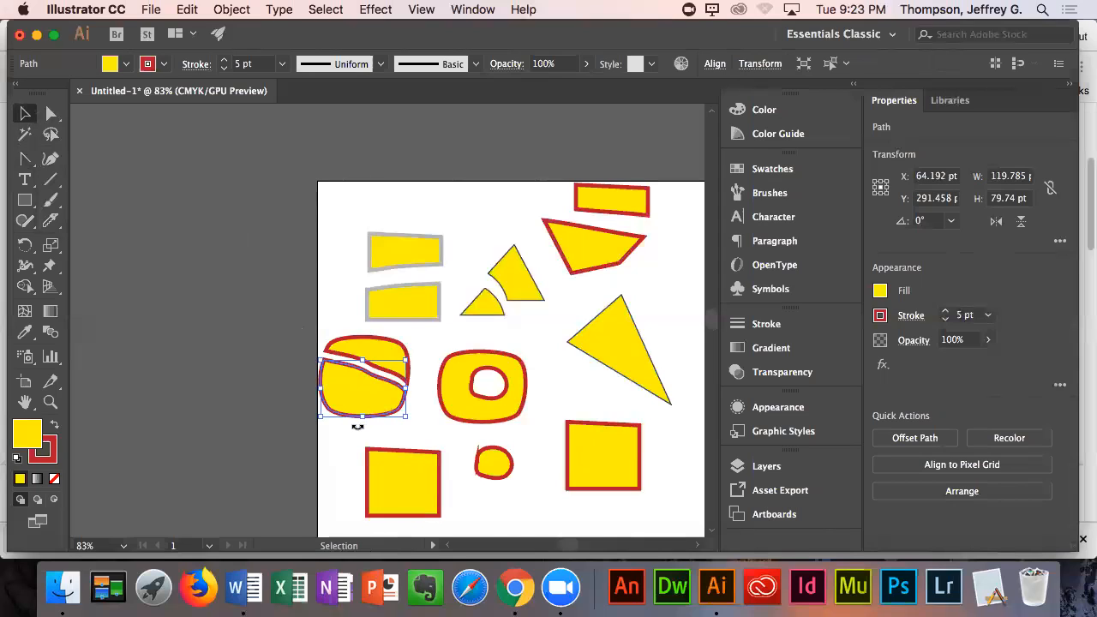
{"action": "left_click", "coordinate": [26, 161]}
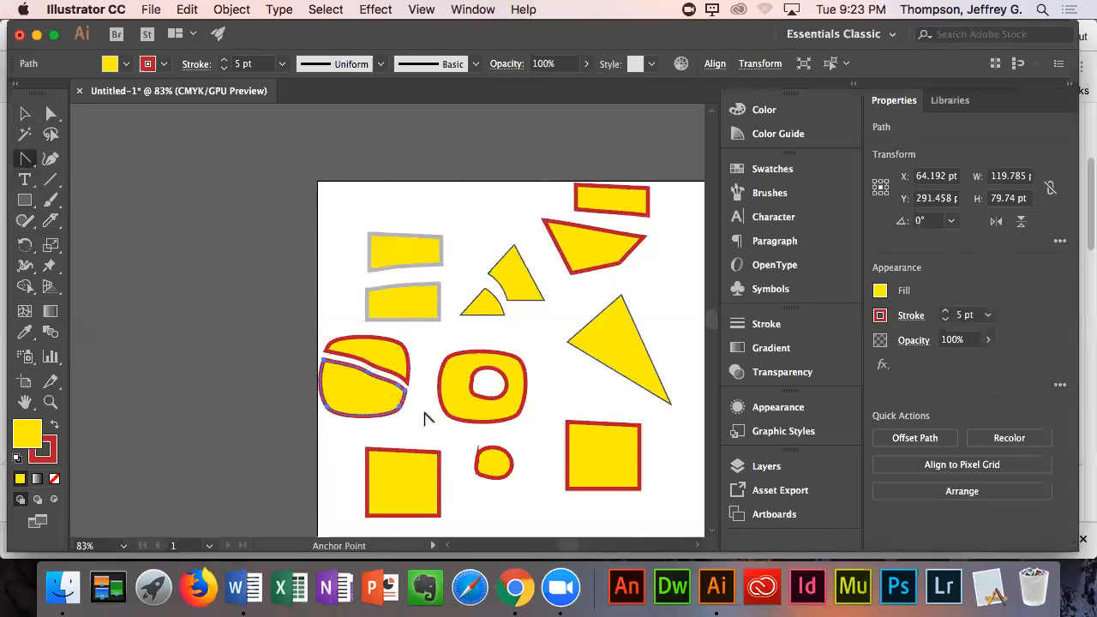
{"action": "left_click", "coordinate": [330, 409]}
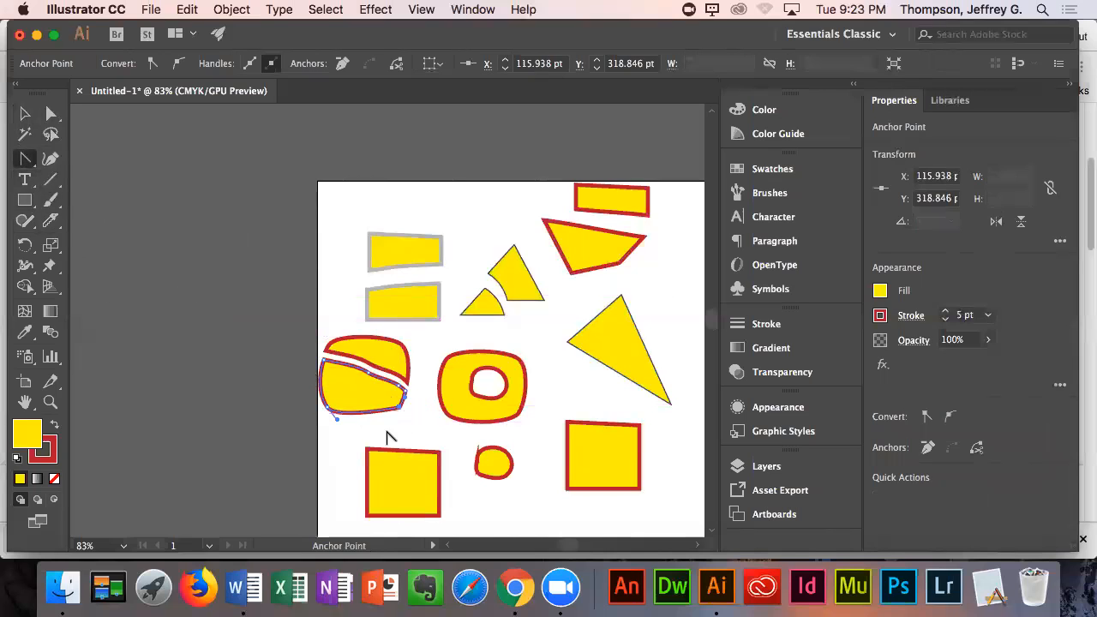
{"action": "left_click_drag", "start_coordinate": [336, 422], "coordinate": [378, 450]}
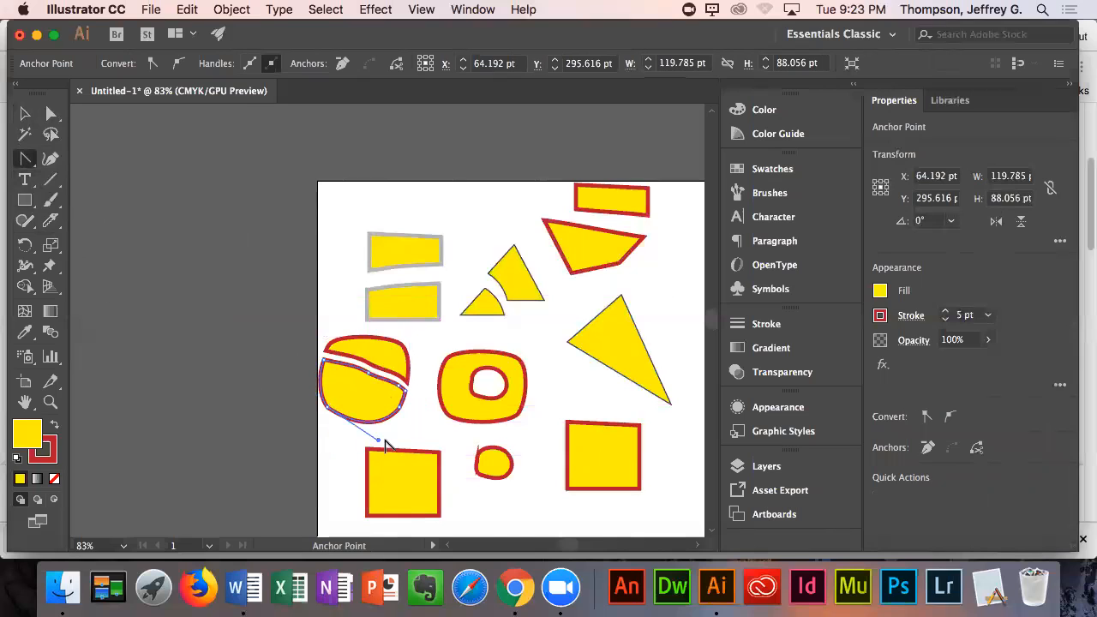
{"action": "left_click", "coordinate": [378, 442]}
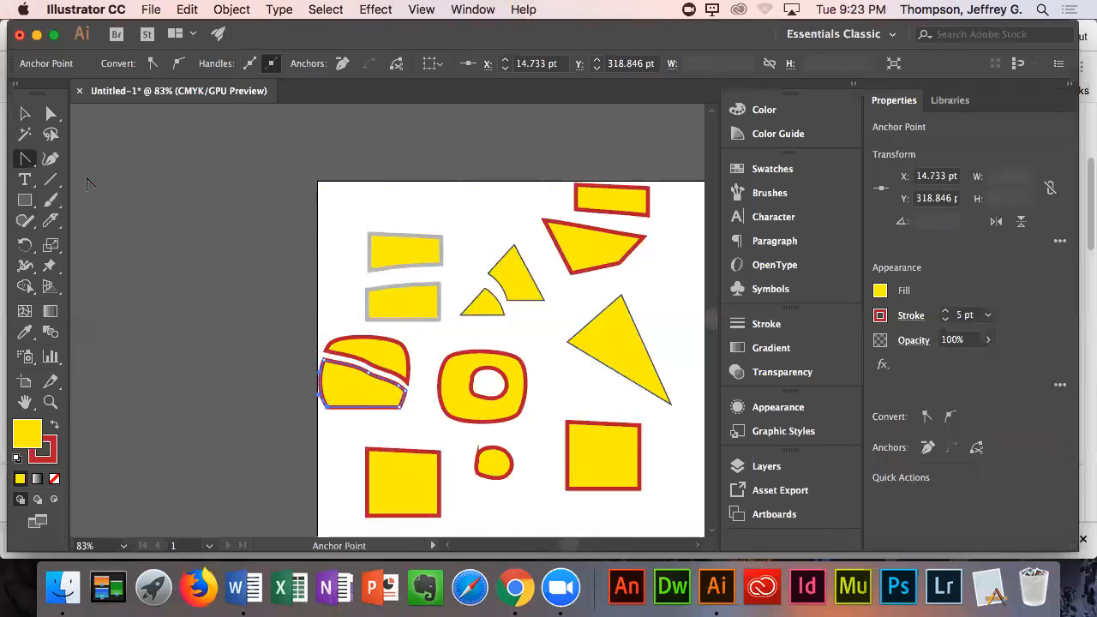
- Move the cut rounded square's upper piece above the gray-outlined pieces, to about X 91 pt, Y 43 pt
{"action": "left_click", "coordinate": [25, 113]}
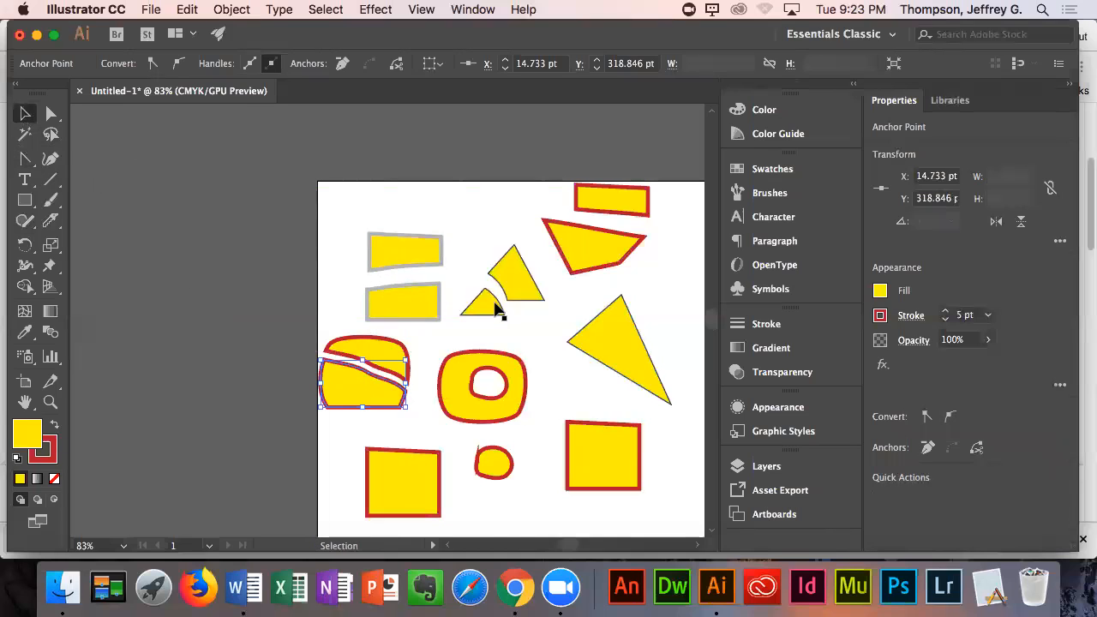
{"action": "left_click", "coordinate": [383, 349]}
{"action": "left_click_drag", "start_coordinate": [390, 335], "coordinate": [417, 214]}
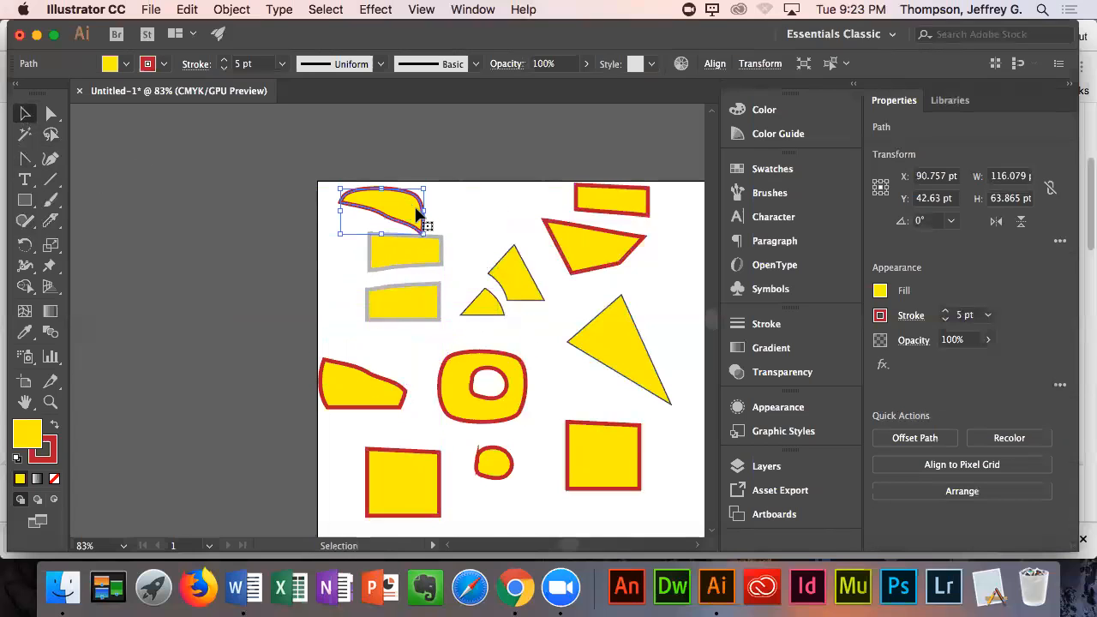
- Convert the moved piece's upper-right anchor to a corner, then pull new handles from it to form a smooth curve again
{"action": "scroll", "coordinate": [417, 213], "scroll_direction": "up", "scroll_amount": 8}
{"action": "scroll", "coordinate": [417, 213], "scroll_direction": "down", "scroll_amount": 4}
{"action": "scroll", "coordinate": [404, 205], "scroll_direction": "up", "scroll_amount": 1}
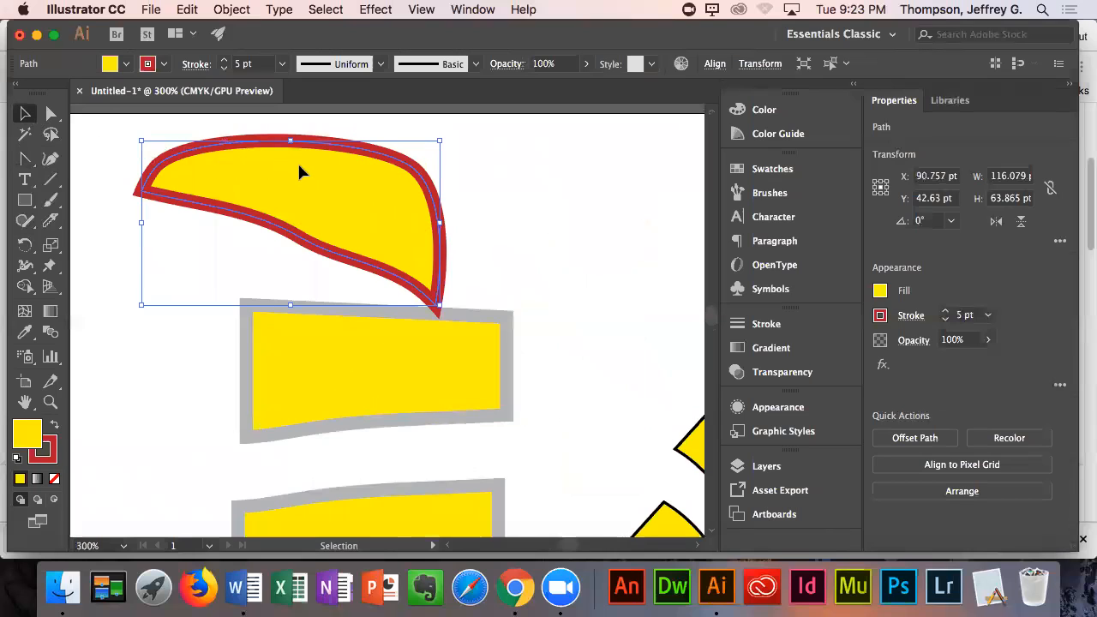
{"action": "left_click_drag", "start_coordinate": [25, 159], "coordinate": [82, 224]}
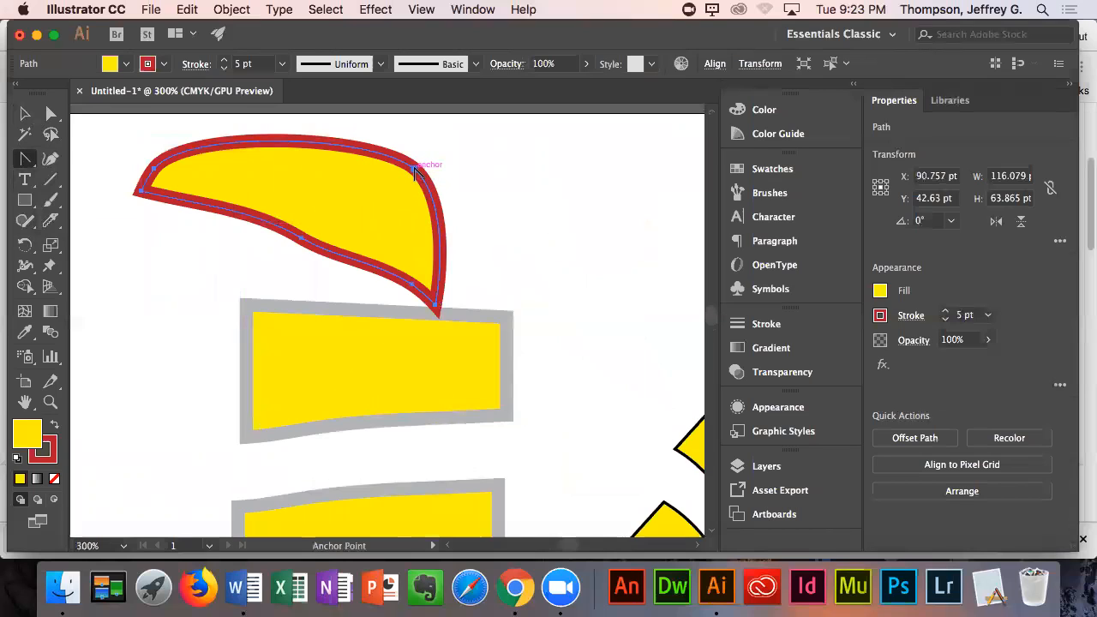
{"action": "left_click", "coordinate": [414, 170]}
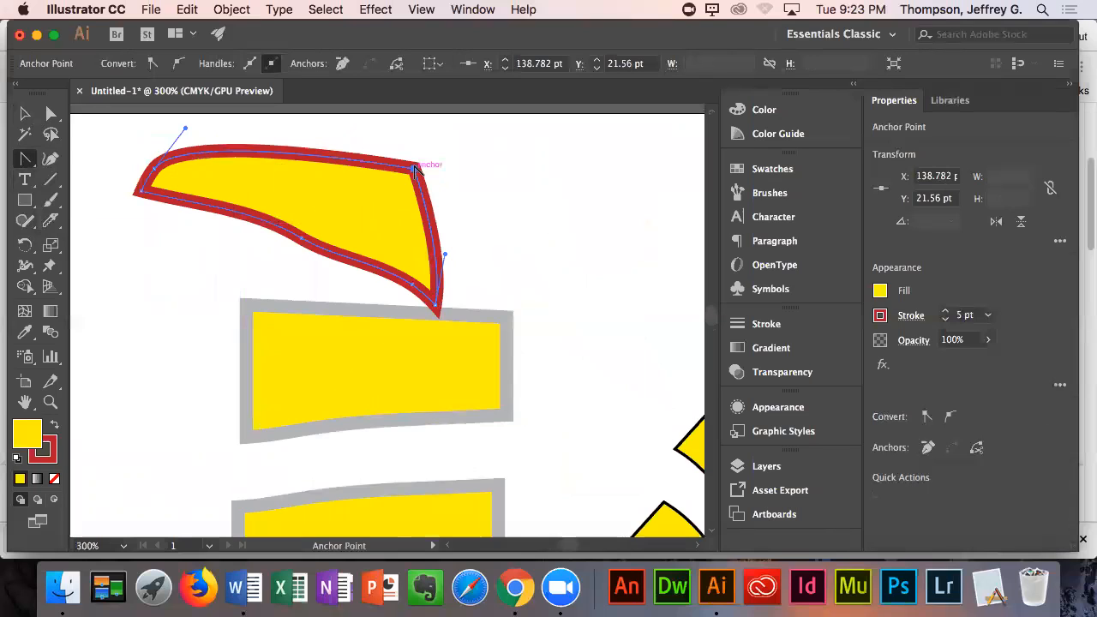
{"action": "left_click_drag", "start_coordinate": [415, 170], "coordinate": [442, 190]}
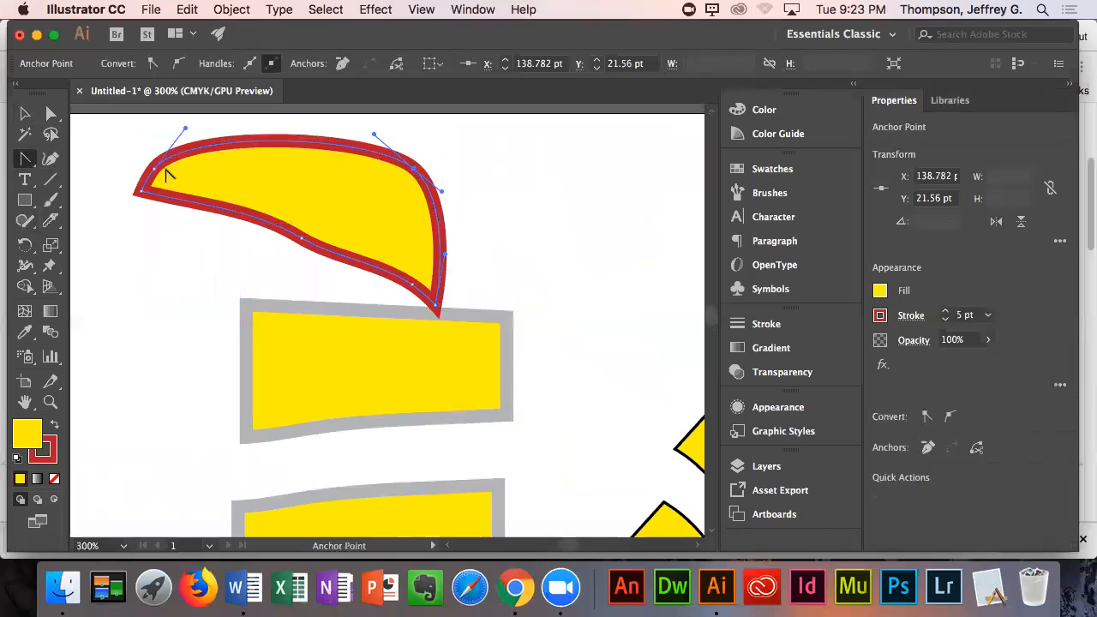
- Straighten the top and right edges of the red-outlined upper piece by retracting the anchor handles with the Anchor Point tool
{"action": "left_click_drag", "start_coordinate": [373, 134], "coordinate": [260, 229]}
{"action": "mouse_move", "coordinate": [185, 202]}
{"action": "left_mouse_down"}
{"action": "mouse_move", "coordinate": [271, 205]}
{"action": "mouse_move", "coordinate": [148, 214]}
{"action": "mouse_move", "coordinate": [155, 187]}
{"action": "left_mouse_up"}
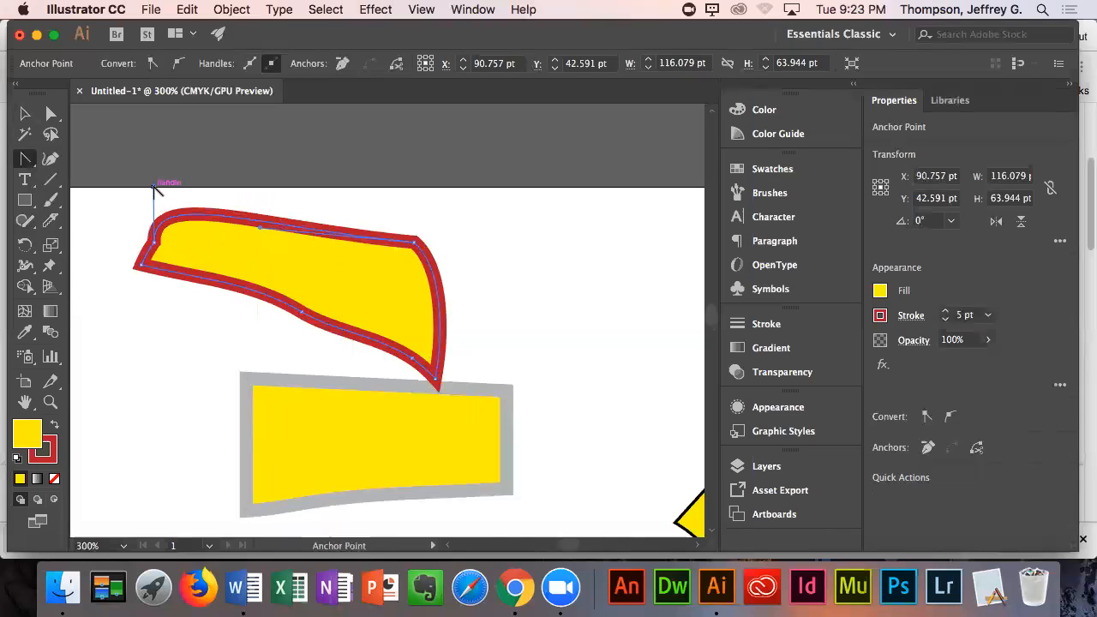
{"action": "left_click", "coordinate": [154, 187]}
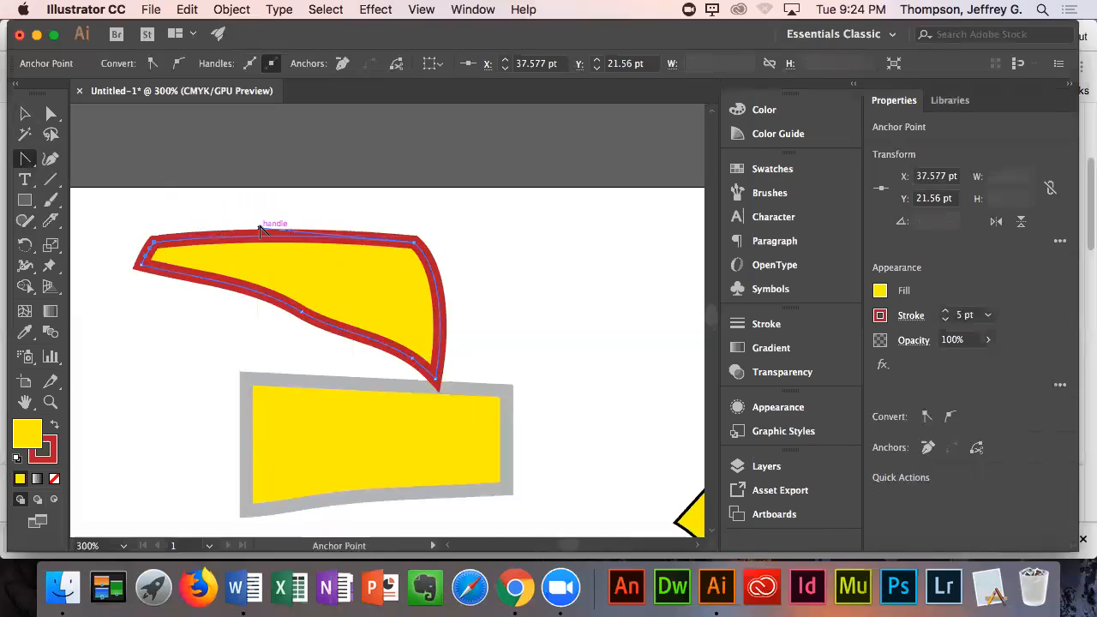
{"action": "left_click", "coordinate": [260, 228]}
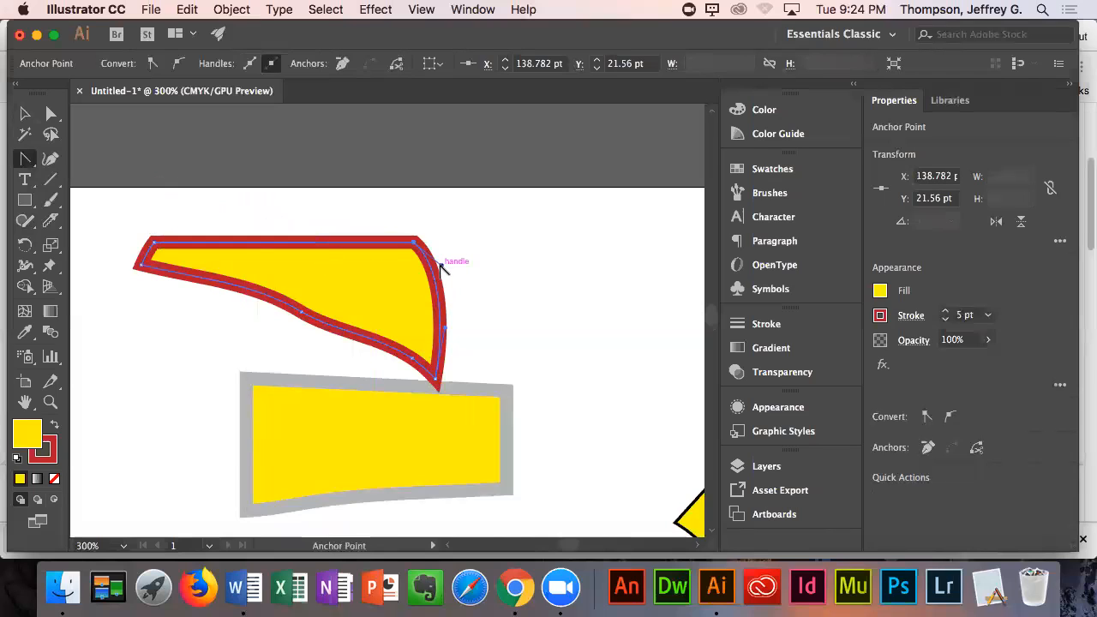
{"action": "left_click", "coordinate": [441, 266]}
{"action": "left_click", "coordinate": [444, 331]}
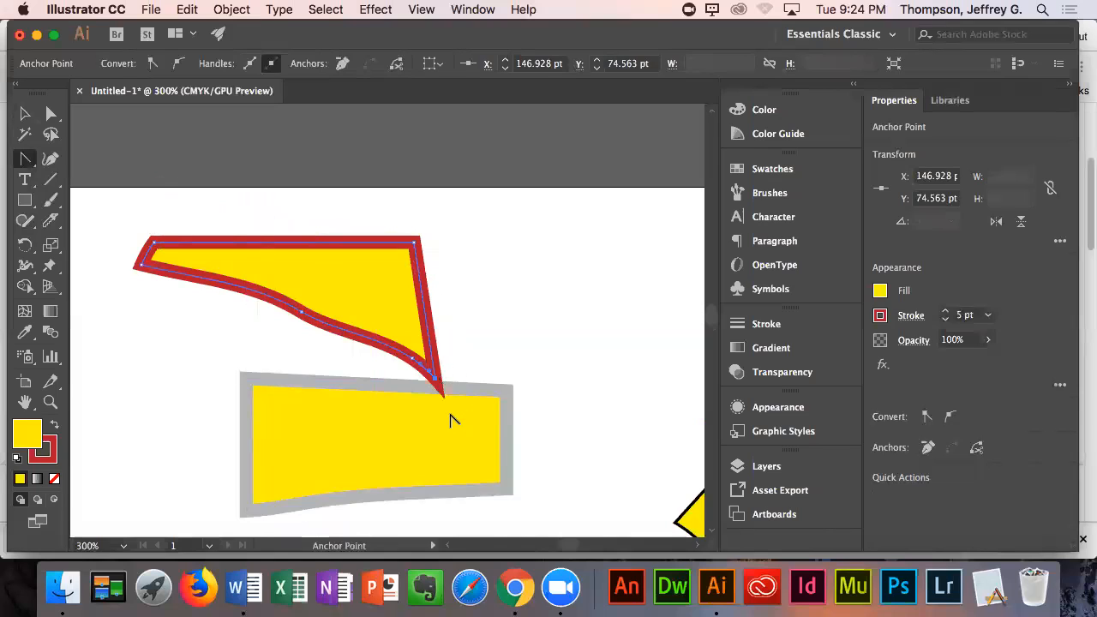
- Move the straightened red-outlined piece to about X 160 pt, Y 52 pt
{"action": "left_click", "coordinate": [24, 113]}
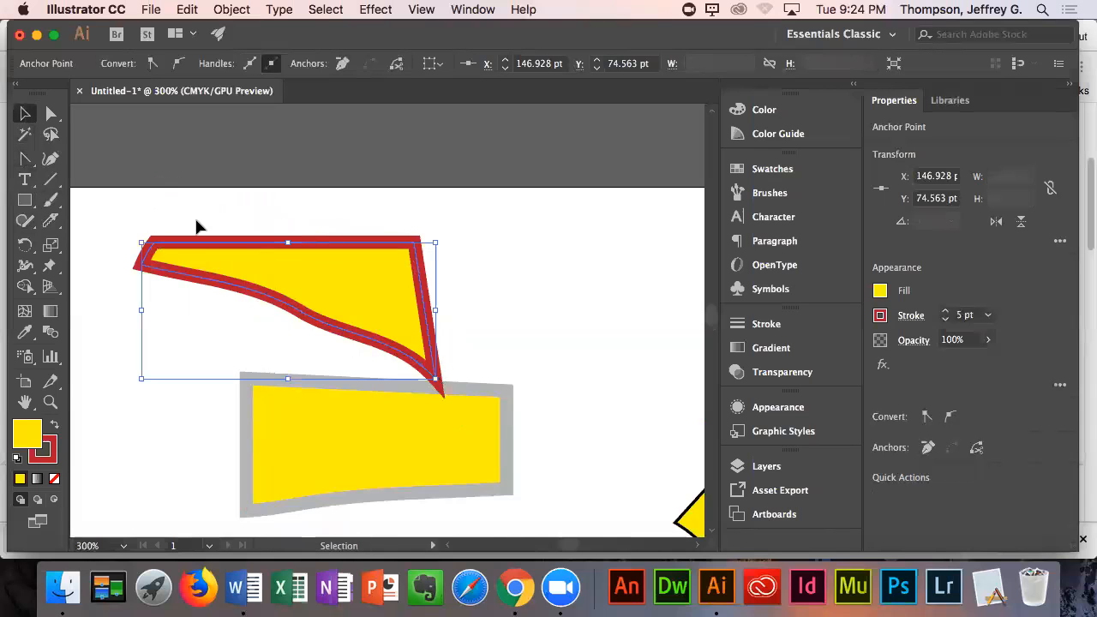
{"action": "left_click_drag", "start_coordinate": [305, 276], "coordinate": [484, 286]}
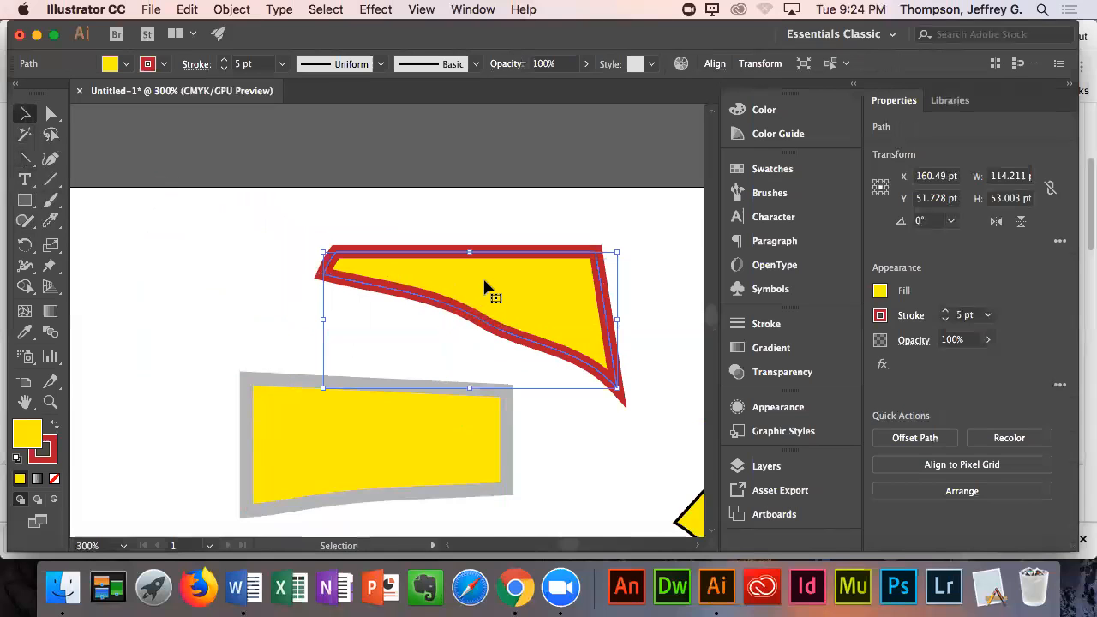
{"action": "scroll", "coordinate": [484, 283], "scroll_direction": "down", "scroll_amount": 5}
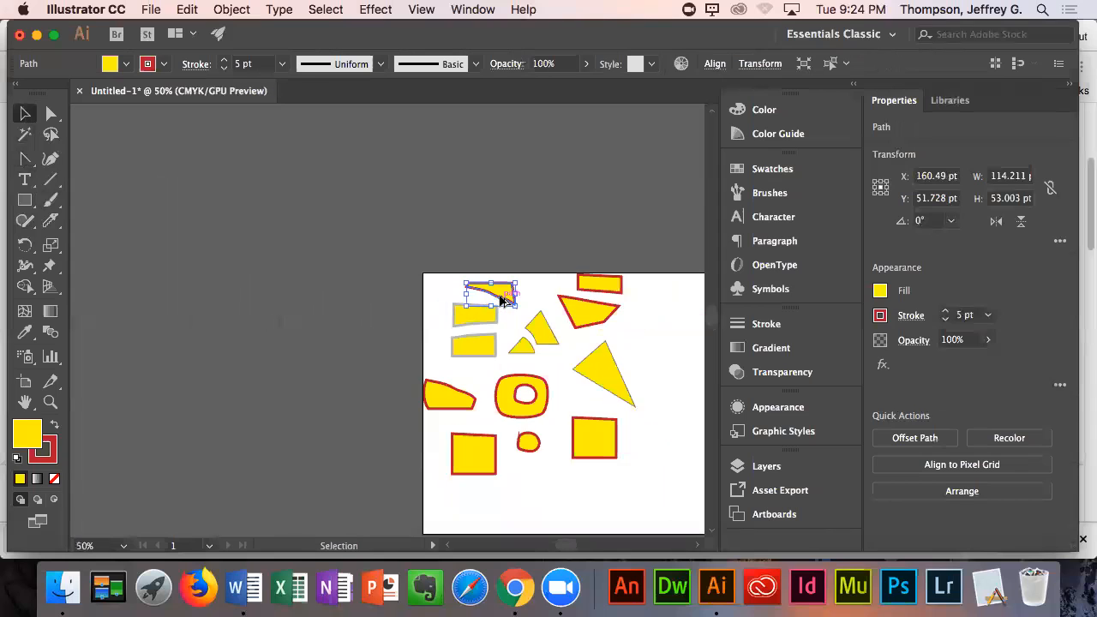
{"action": "scroll", "coordinate": [504, 298], "scroll_direction": "up", "scroll_amount": 1}
{"action": "scroll", "coordinate": [501, 295], "scroll_direction": "down", "scroll_amount": 1}
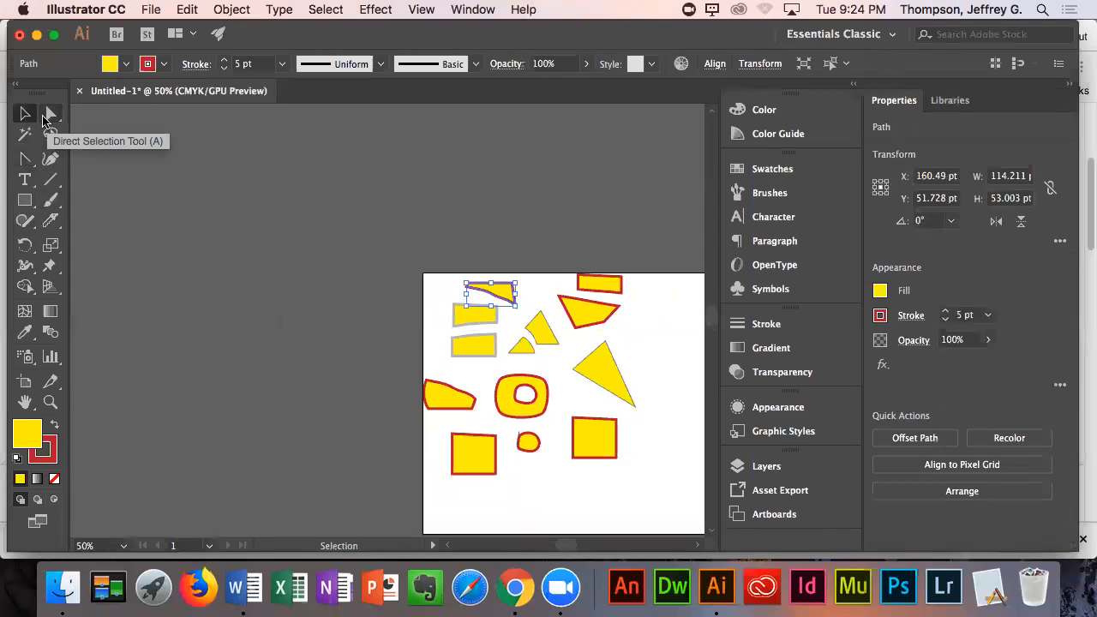
{"action": "left_click", "coordinate": [25, 158]}
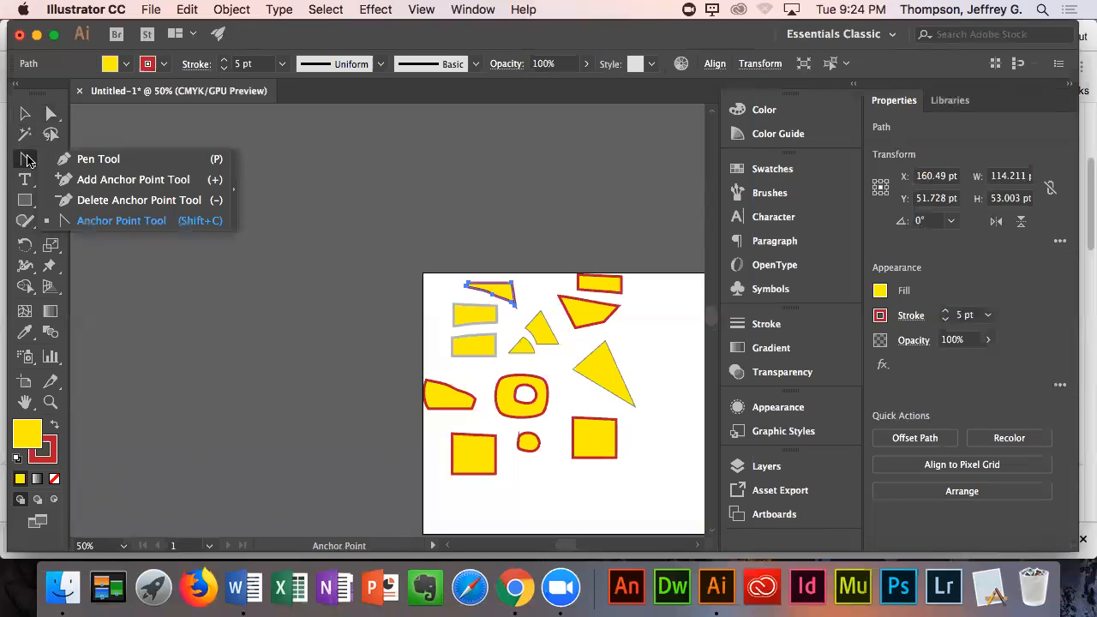
{"action": "left_click", "coordinate": [133, 231]}
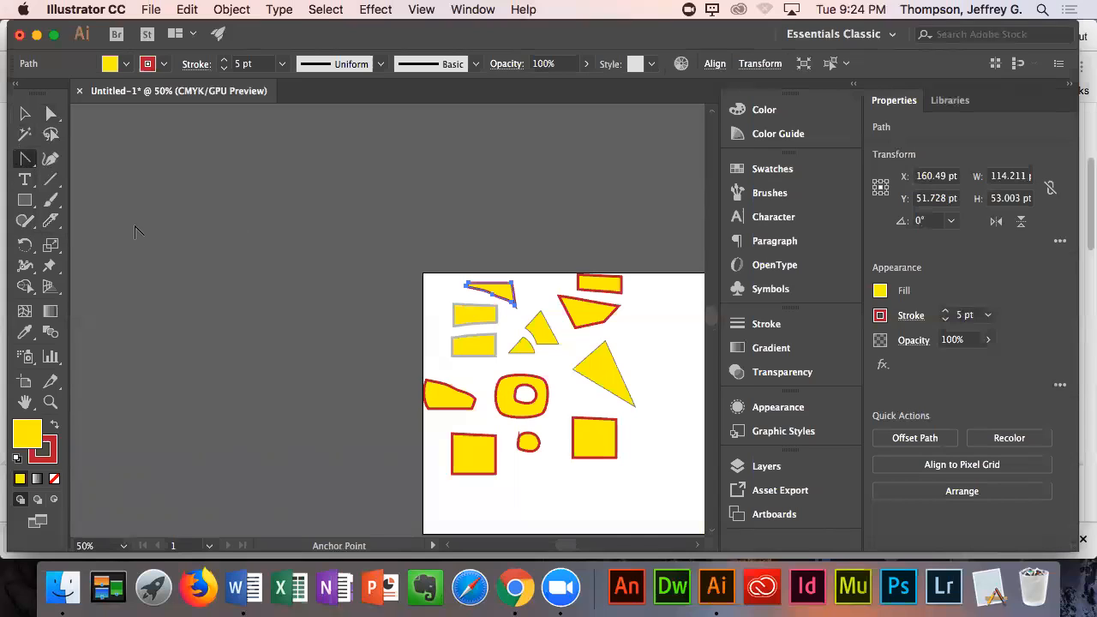
{"action": "left_click", "coordinate": [34, 162]}
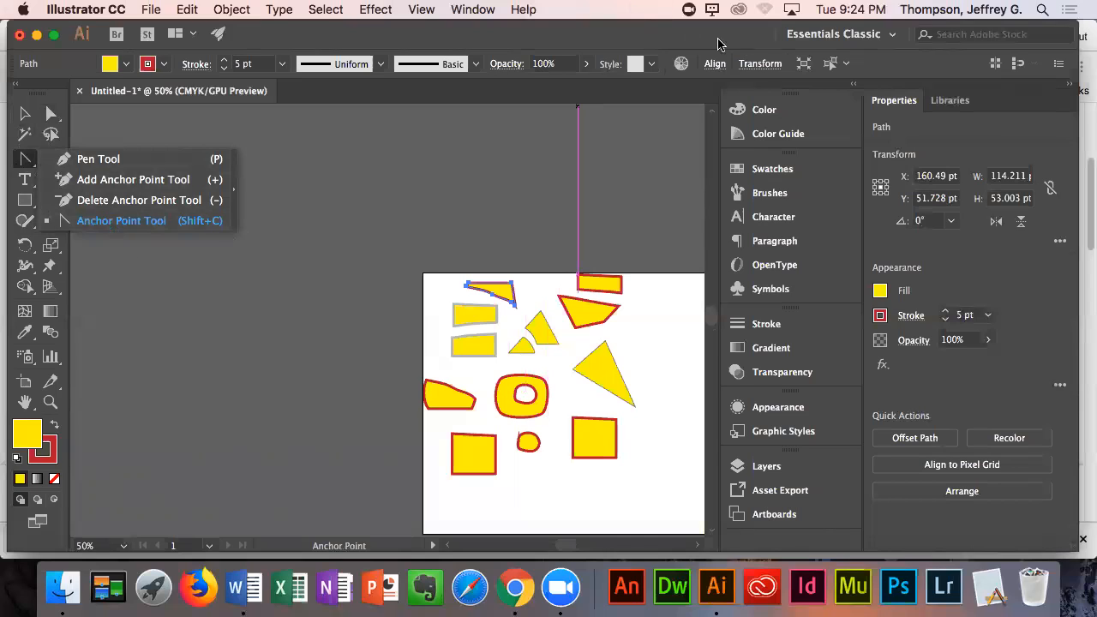
{"action": "key", "text": "Escape"}
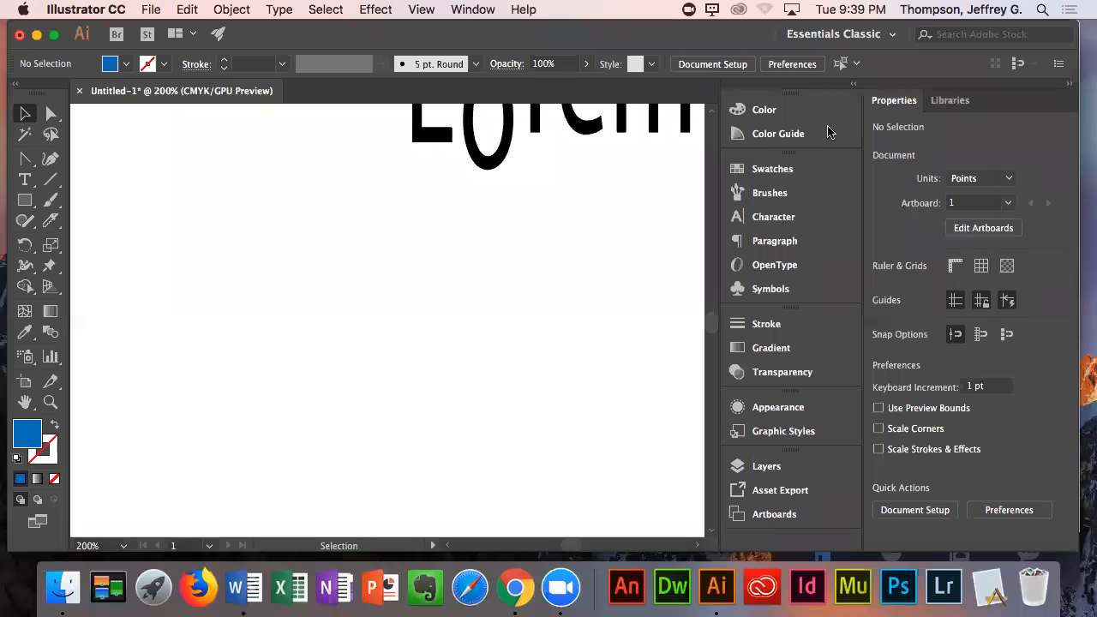
- Add the point text "Something" in the empty area below the large Lorem text
{"action": "left_click", "coordinate": [26, 186]}
{"action": "left_click", "coordinate": [207, 293]}
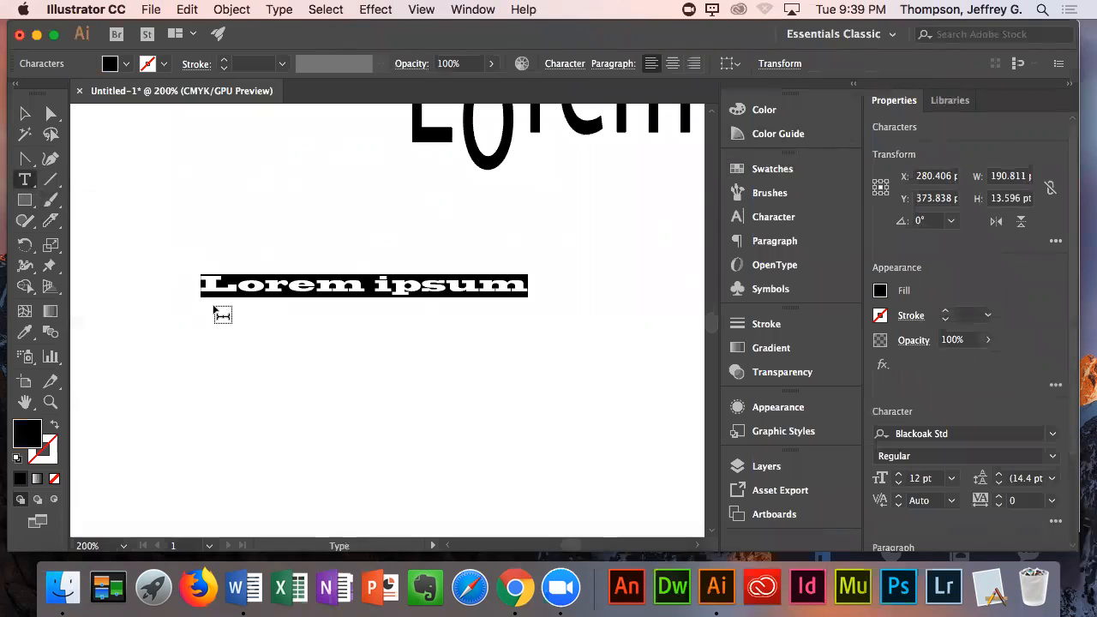
{"action": "type", "text": "Something"}
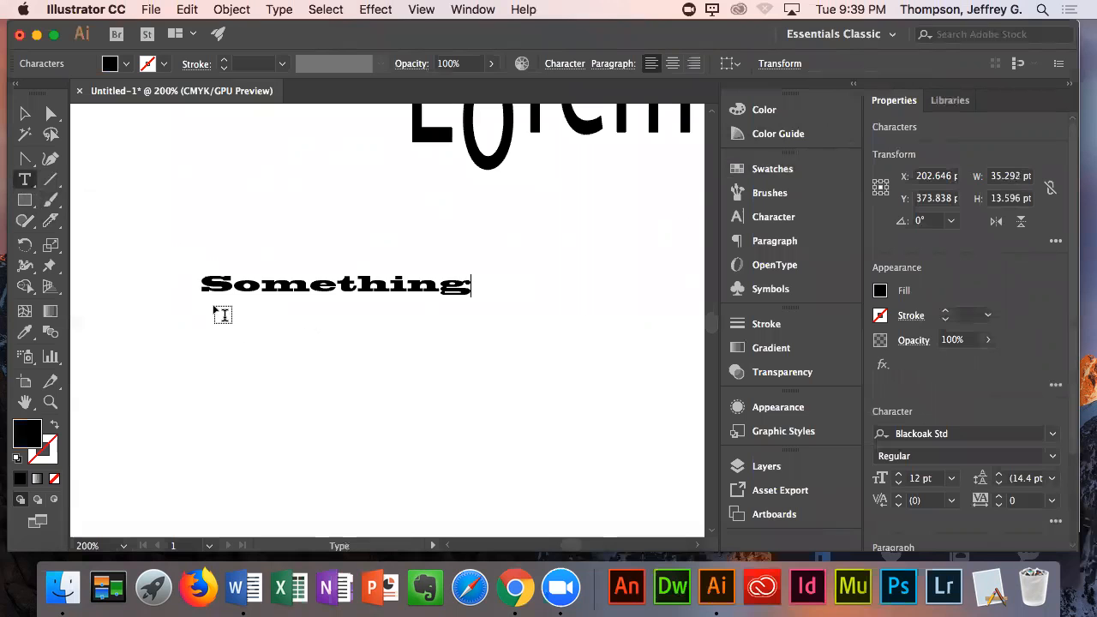
- Try to set the font to Arial Black while the cursor is still inside the typed word
{"action": "left_click", "coordinate": [282, 10]}
{"action": "mouse_move", "coordinate": [277, 67]}
{"action": "mouse_move", "coordinate": [282, 46]}
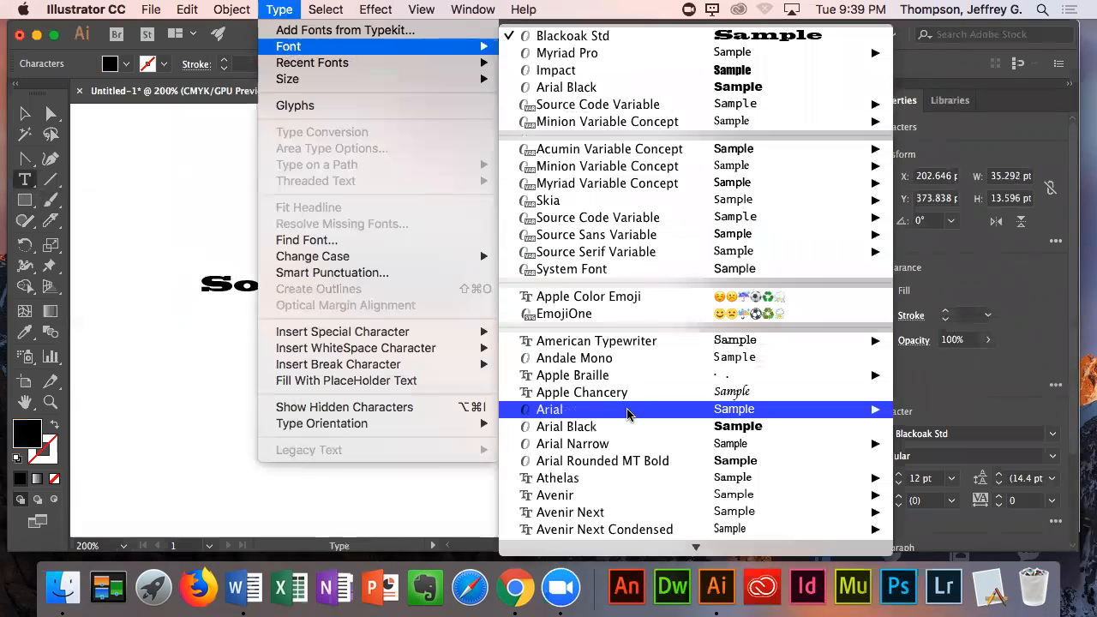
{"action": "left_click", "coordinate": [613, 430]}
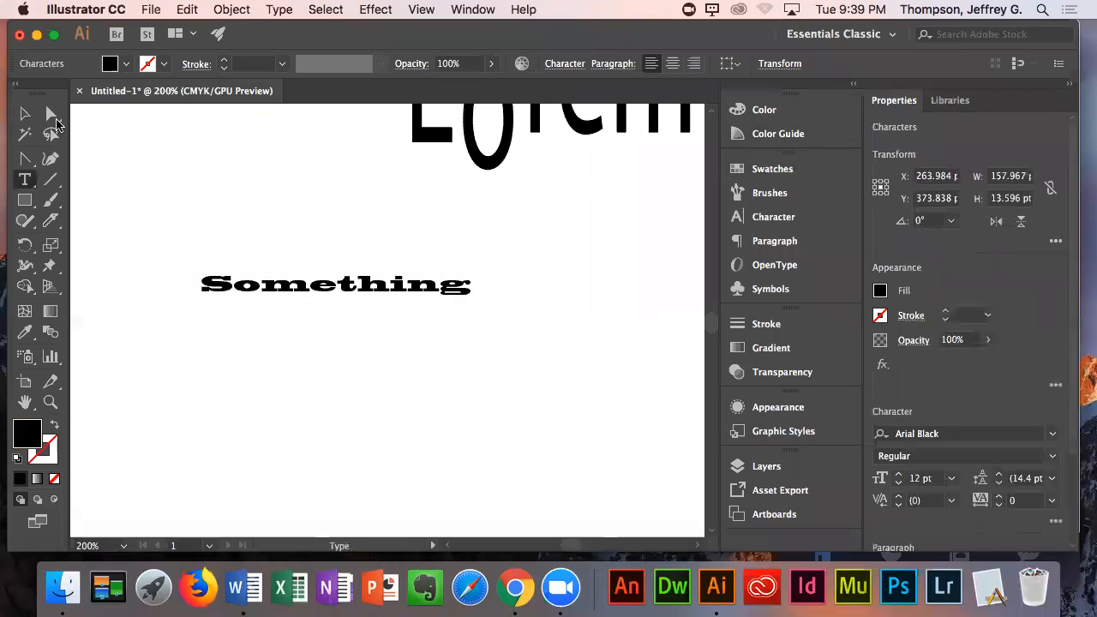
- Set the font of the whole "Something" text object to Arial Black and stretch it to about 214 × 78 pt
{"action": "left_click", "coordinate": [24, 115]}
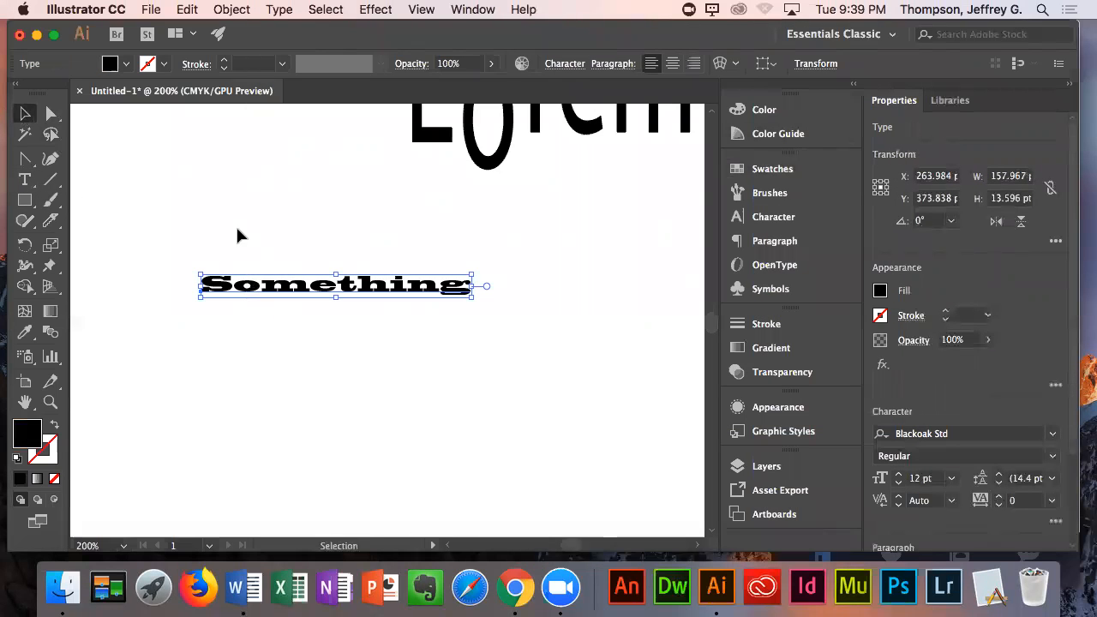
{"action": "left_click", "coordinate": [287, 9]}
{"action": "mouse_move", "coordinate": [287, 47]}
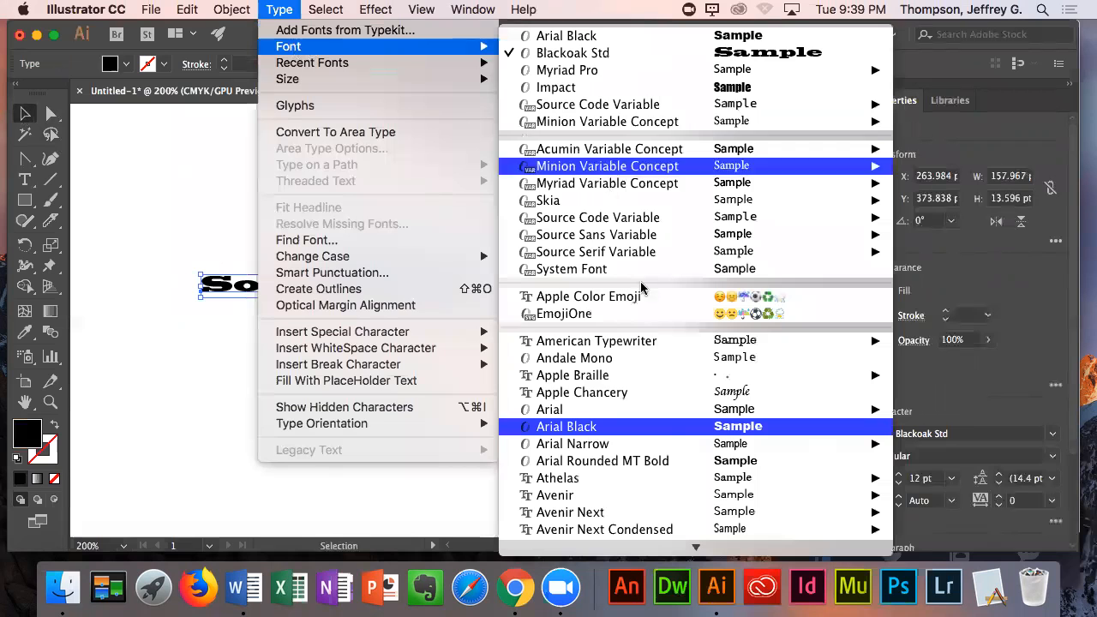
{"action": "scroll", "coordinate": [658, 437], "scroll_direction": "down", "scroll_amount": 4}
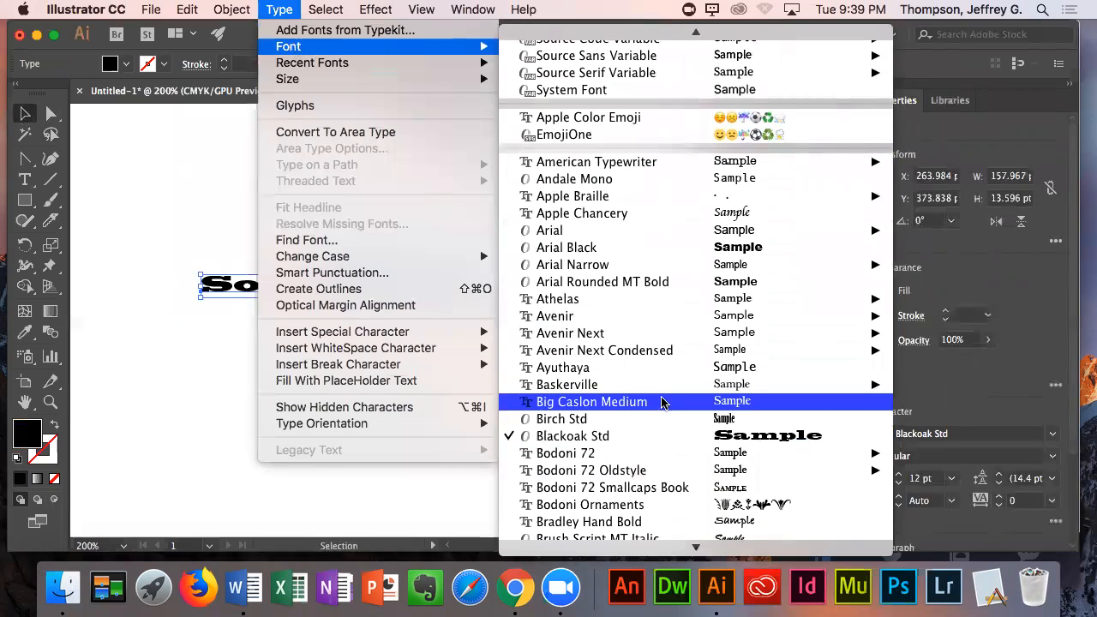
{"action": "left_click", "coordinate": [658, 247]}
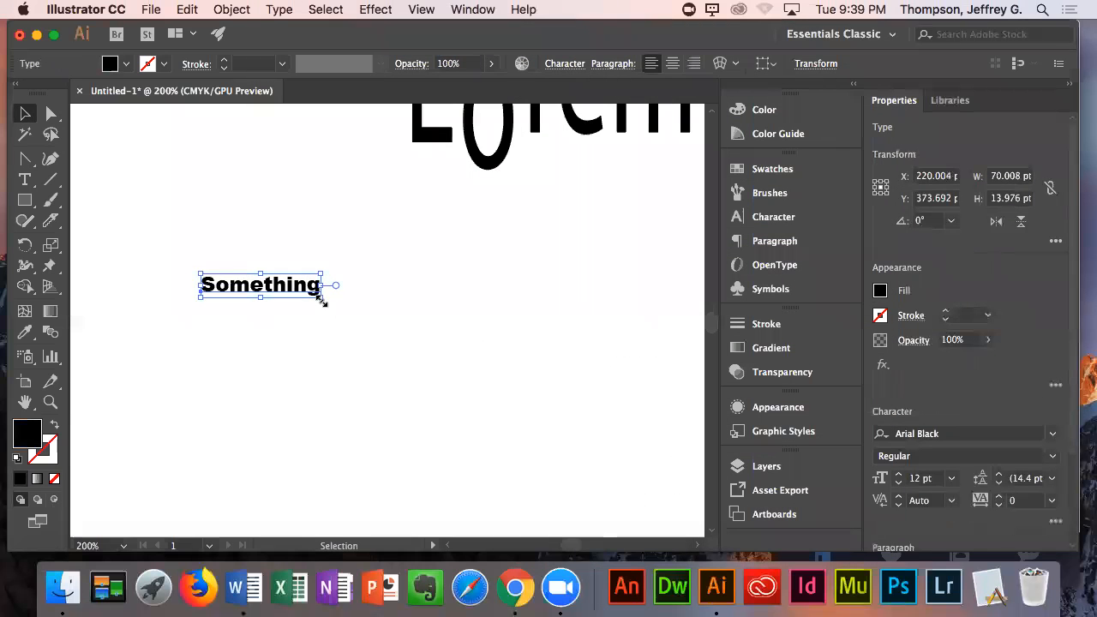
{"action": "left_click_drag", "start_coordinate": [321, 299], "coordinate": [567, 408]}
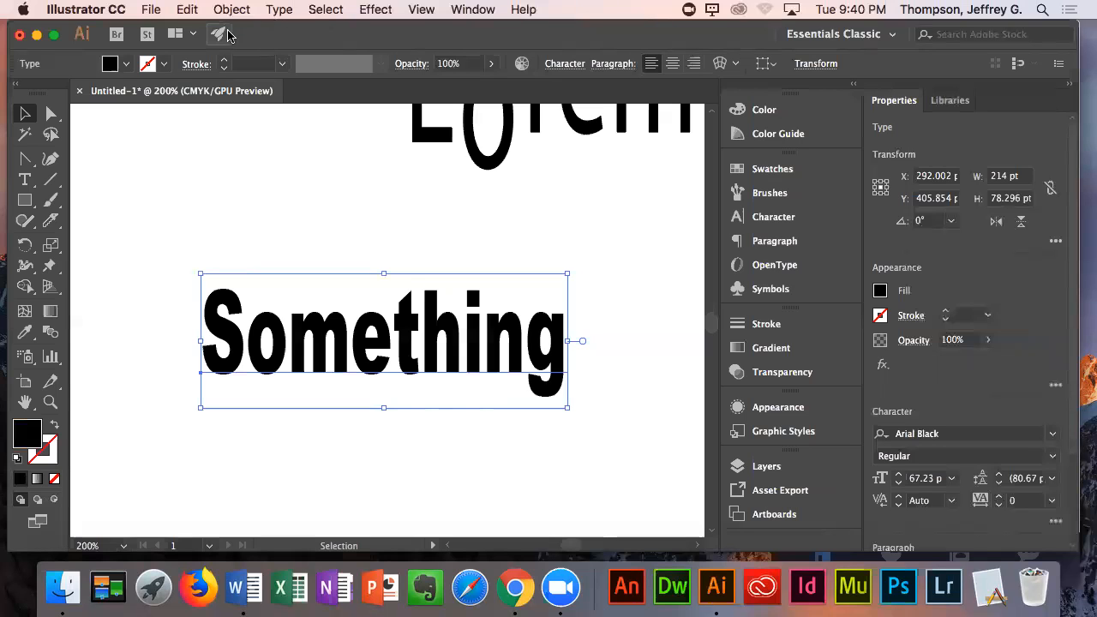
- Convert the enlarged word to outlines and ungroup the letters
{"action": "left_click", "coordinate": [280, 9]}
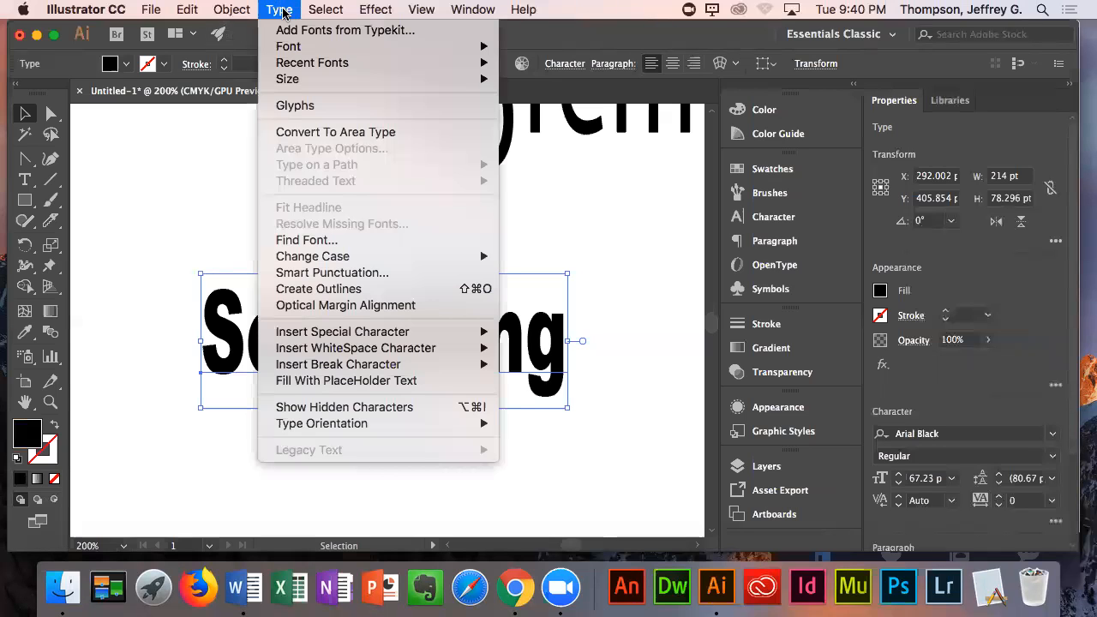
{"action": "left_click", "coordinate": [319, 293]}
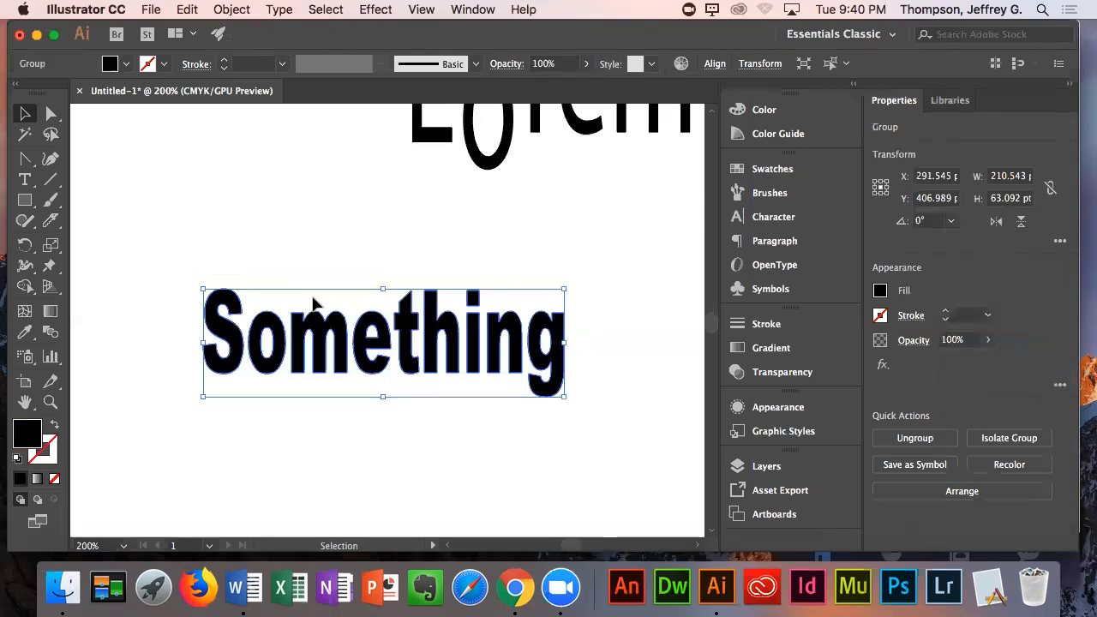
{"action": "left_click", "coordinate": [232, 10]}
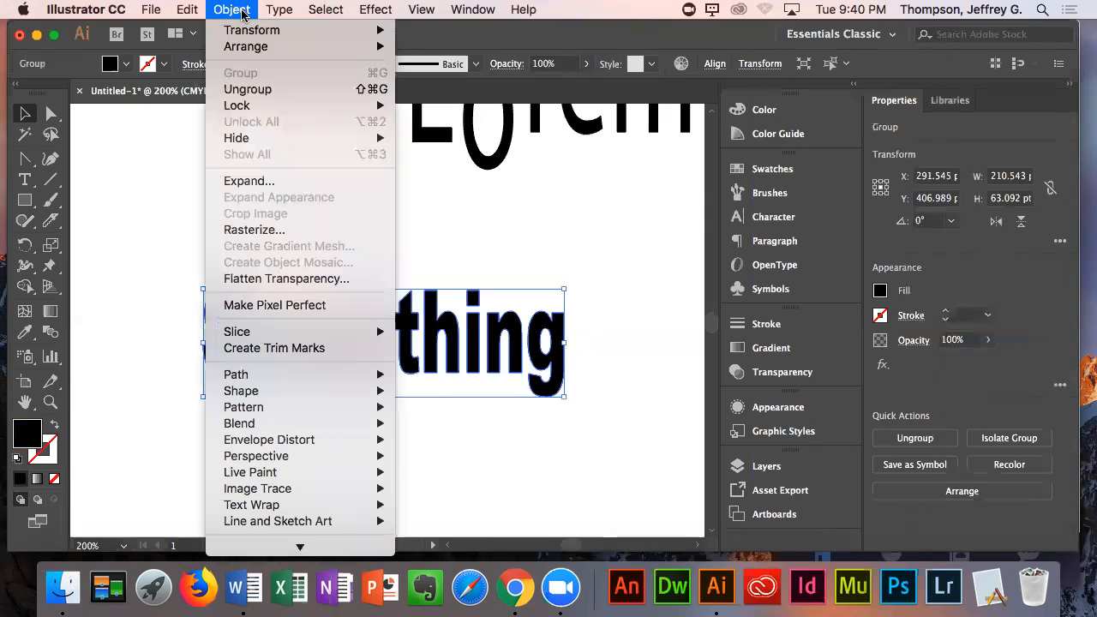
{"action": "left_click", "coordinate": [257, 93]}
{"action": "left_click", "coordinate": [290, 11]}
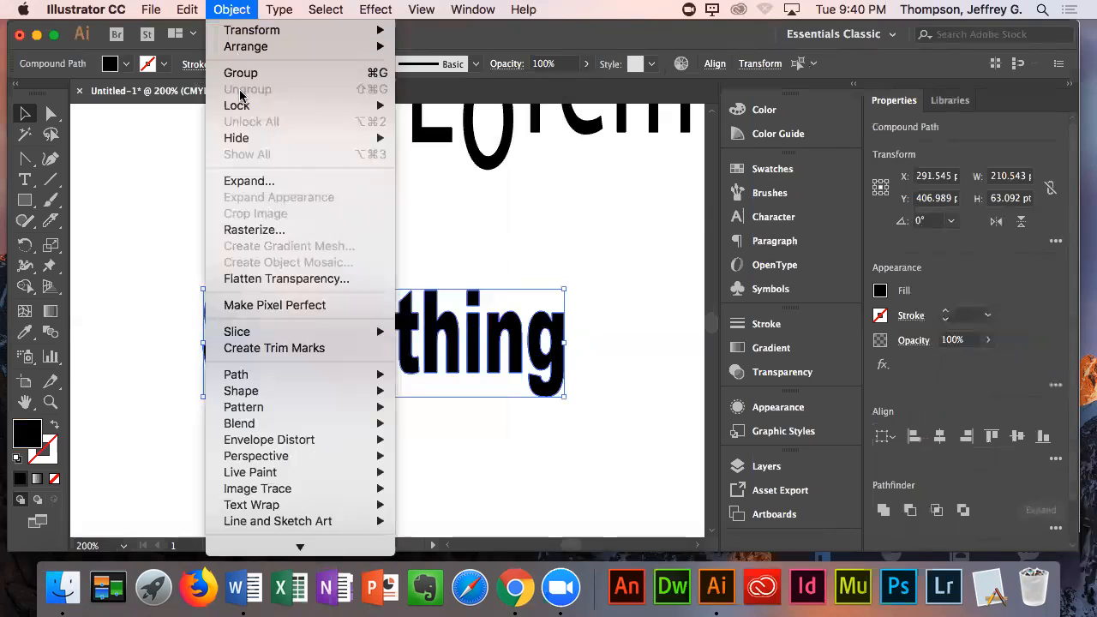
{"action": "left_click", "coordinate": [232, 10]}
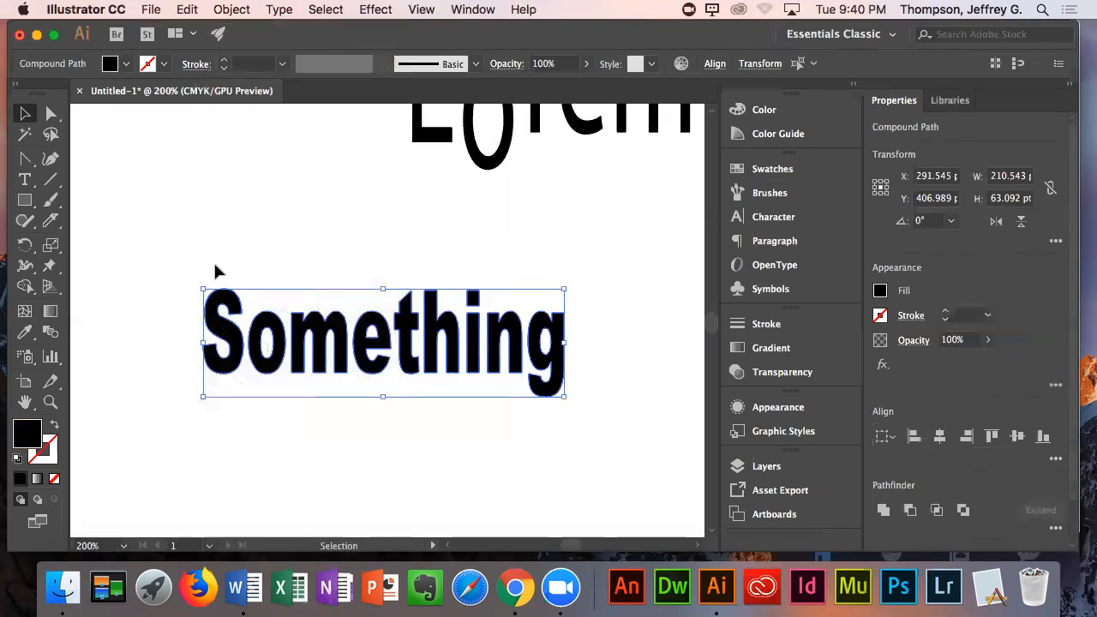
- Cut the outlined word horizontally through the middle with the Knife tool and shift it to about X 293 pt, Y 404 pt
{"action": "left_click", "coordinate": [49, 223]}
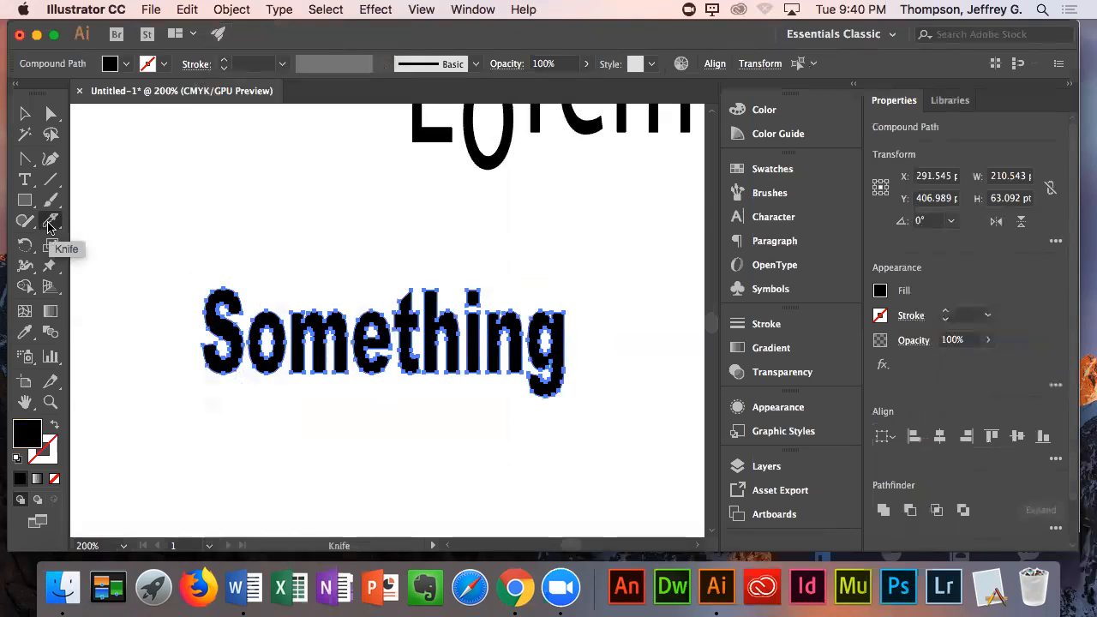
{"action": "mouse_move", "coordinate": [151, 334]}
{"action": "left_mouse_down"}
{"action": "mouse_move", "coordinate": [195, 326]}
{"action": "mouse_move", "coordinate": [603, 348]}
{"action": "left_mouse_up"}
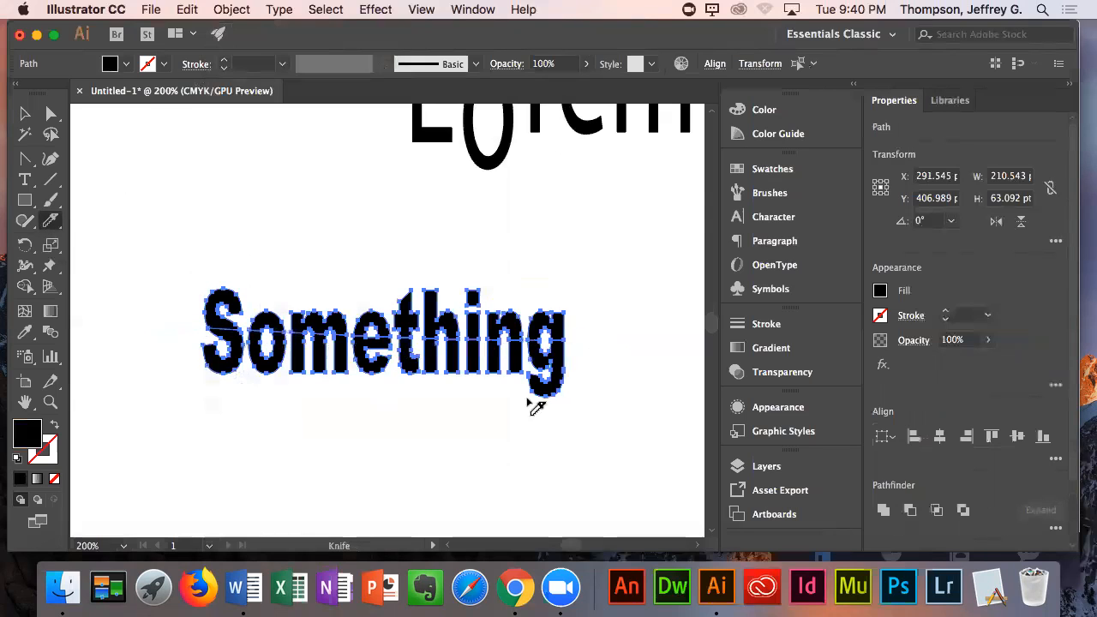
{"action": "left_click", "coordinate": [26, 115]}
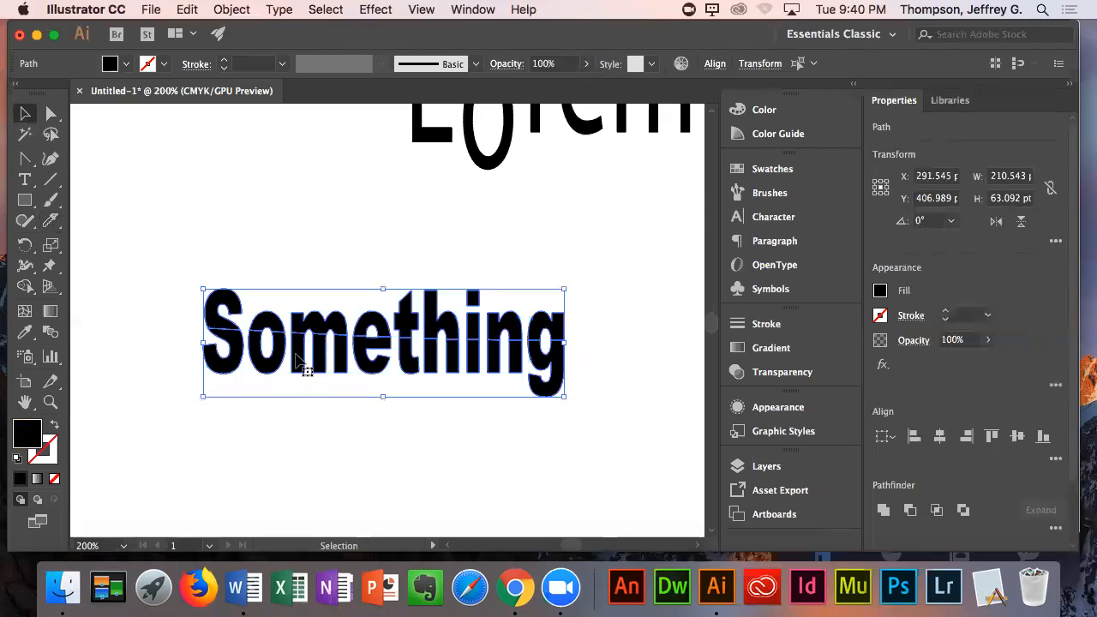
{"action": "left_click_drag", "start_coordinate": [322, 330], "coordinate": [322, 323]}
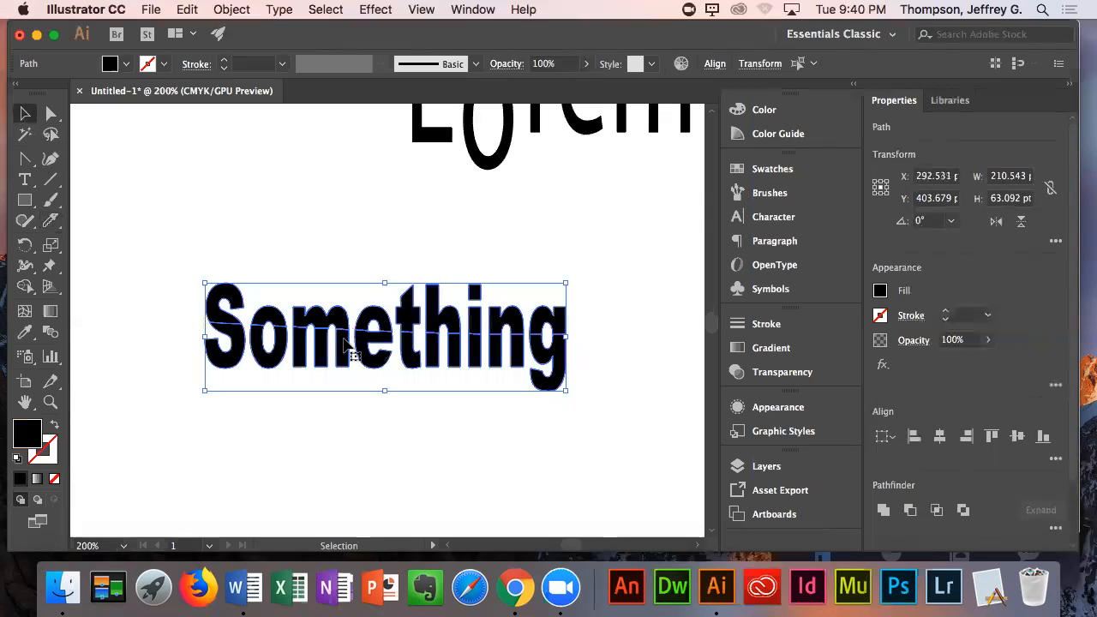
- Offset the cut lower pieces of the S, the o and the m's left leg slightly downward from their upper halves
{"action": "left_click", "coordinate": [290, 417]}
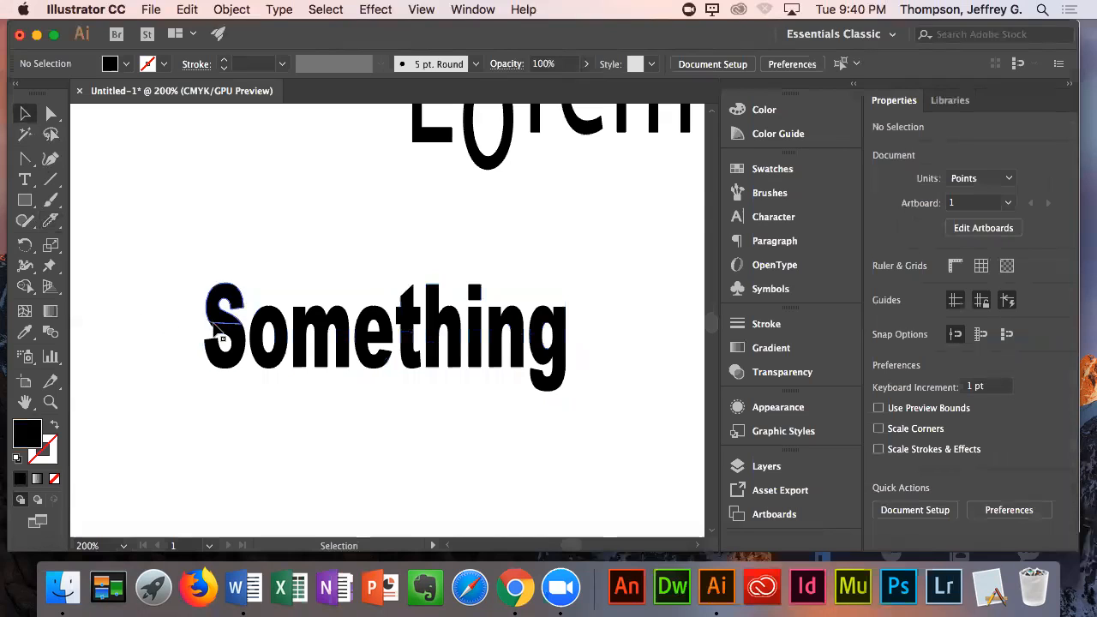
{"action": "left_click_drag", "start_coordinate": [233, 339], "coordinate": [300, 361]}
- Try to adjust the cut-off lower piece of the m's right leg
{"action": "double_click", "coordinate": [342, 358]}
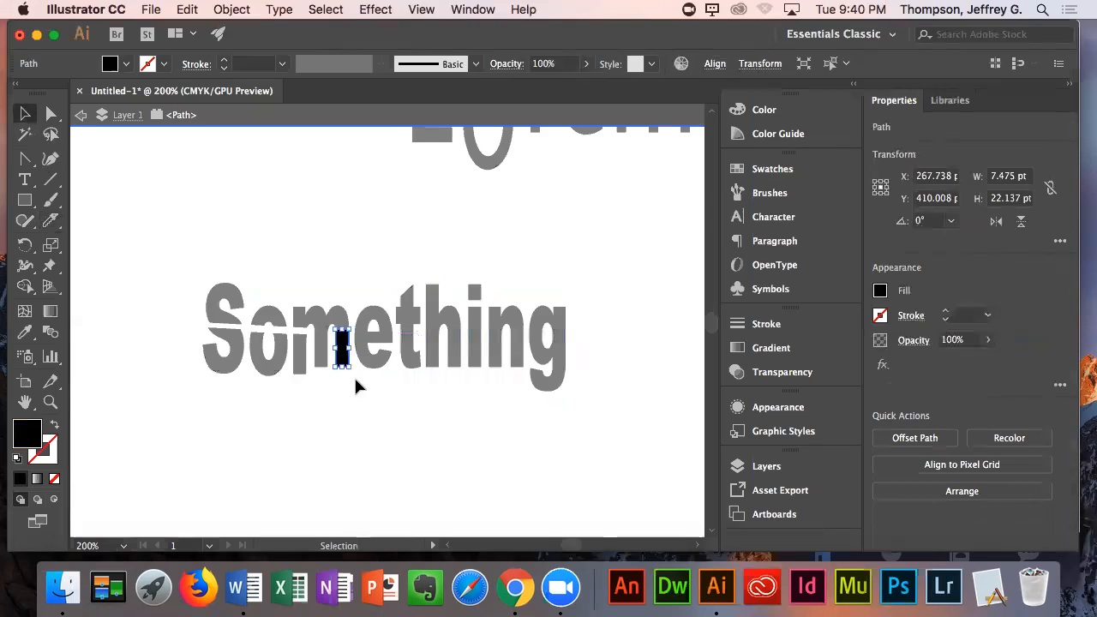
{"action": "double_click", "coordinate": [368, 375]}
{"action": "left_click", "coordinate": [344, 351]}
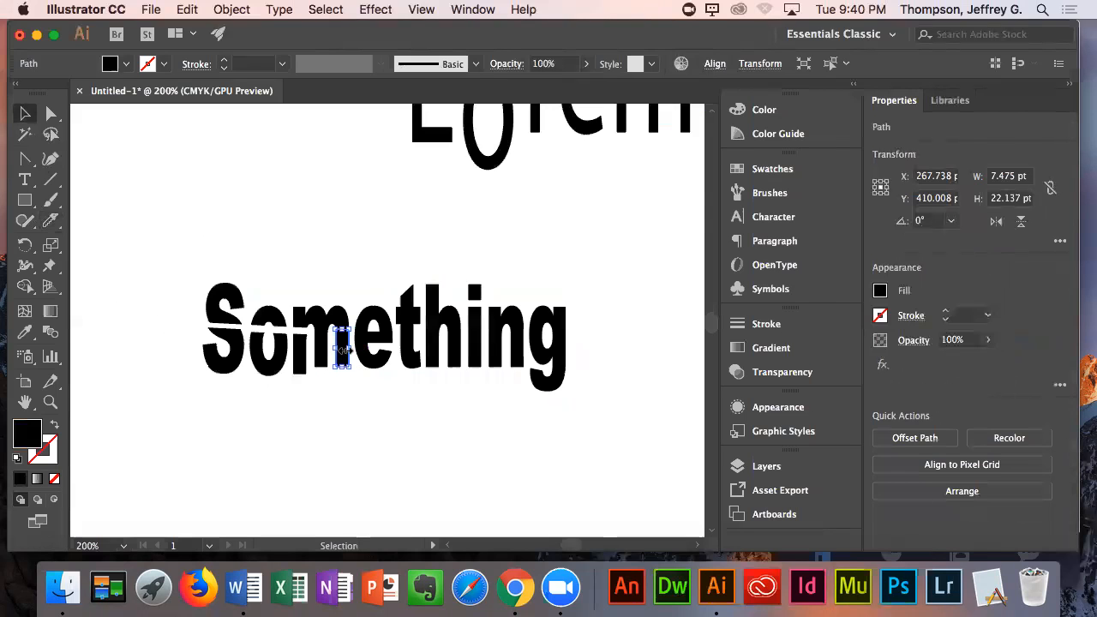
{"action": "left_click", "coordinate": [367, 374]}
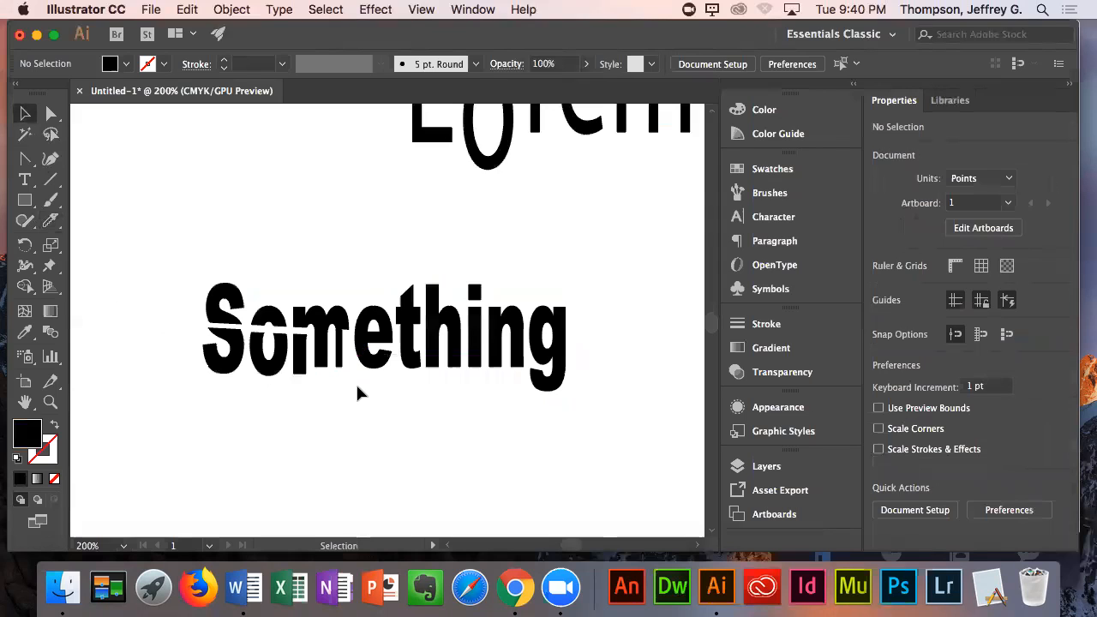
{"action": "left_click", "coordinate": [343, 364]}
{"action": "left_click", "coordinate": [365, 376]}
{"action": "left_click", "coordinate": [343, 352]}
{"action": "left_click_drag", "start_coordinate": [349, 366], "coordinate": [341, 367]}
{"action": "key", "text": "super+z"}
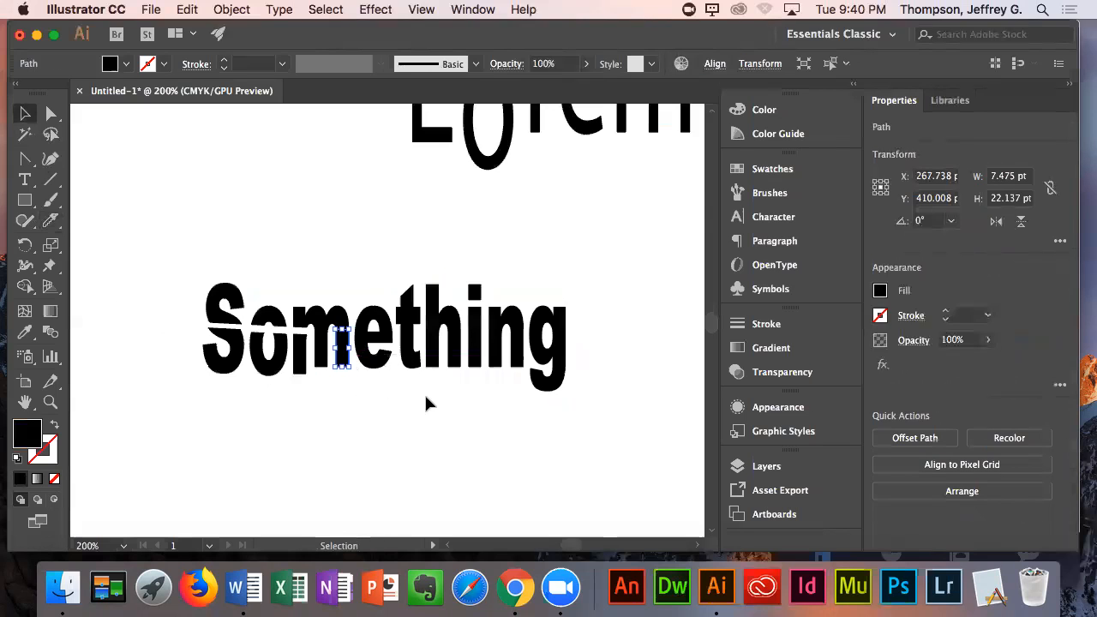
- Offset the cut-off lower pieces of the m's right leg and the e slightly downward from their upper halves
{"action": "scroll", "coordinate": [402, 390], "scroll_direction": "up", "scroll_amount": 2}
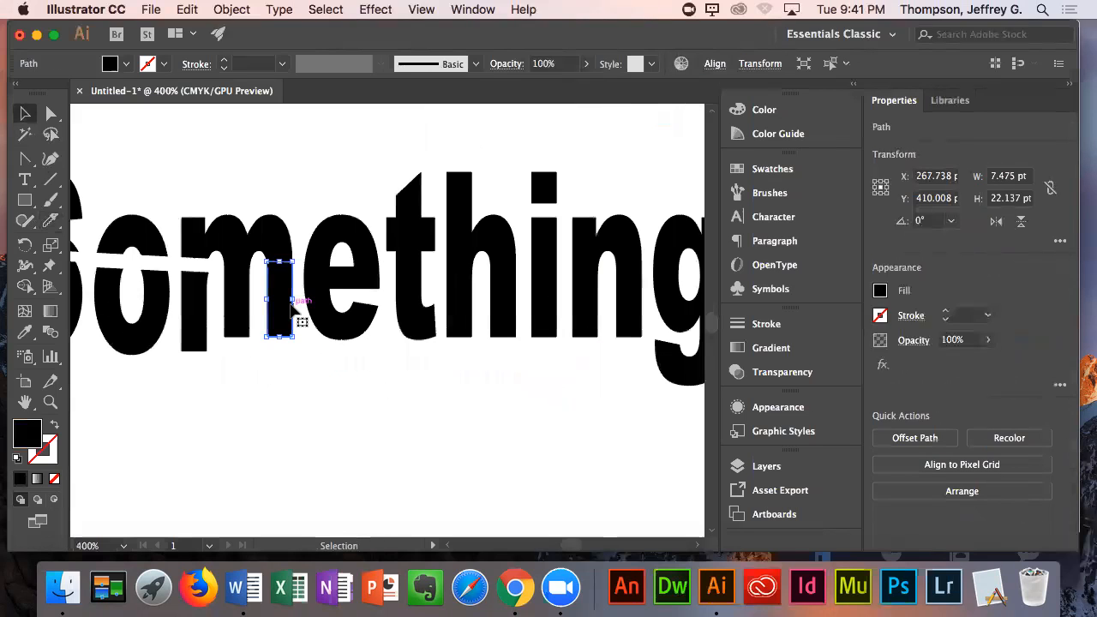
{"action": "left_click_drag", "start_coordinate": [294, 300], "coordinate": [283, 301]}
{"action": "key", "text": "super+z"}
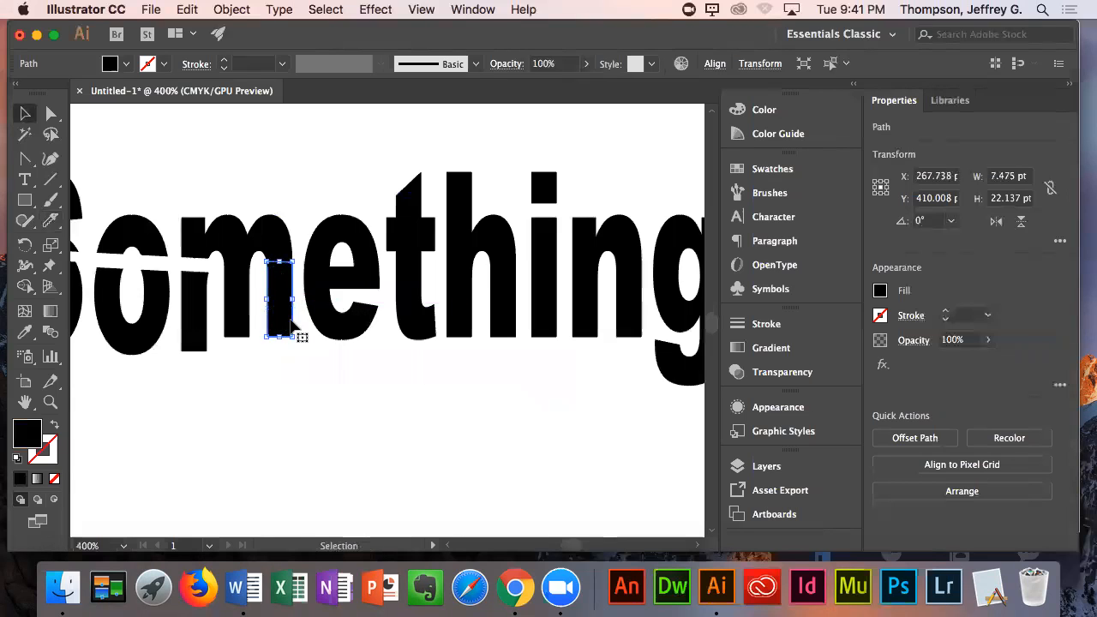
{"action": "left_click", "coordinate": [294, 319]}
{"action": "left_click_drag", "start_coordinate": [285, 315], "coordinate": [340, 338]}
{"action": "scroll", "coordinate": [429, 372], "scroll_direction": "up", "scroll_amount": 1}
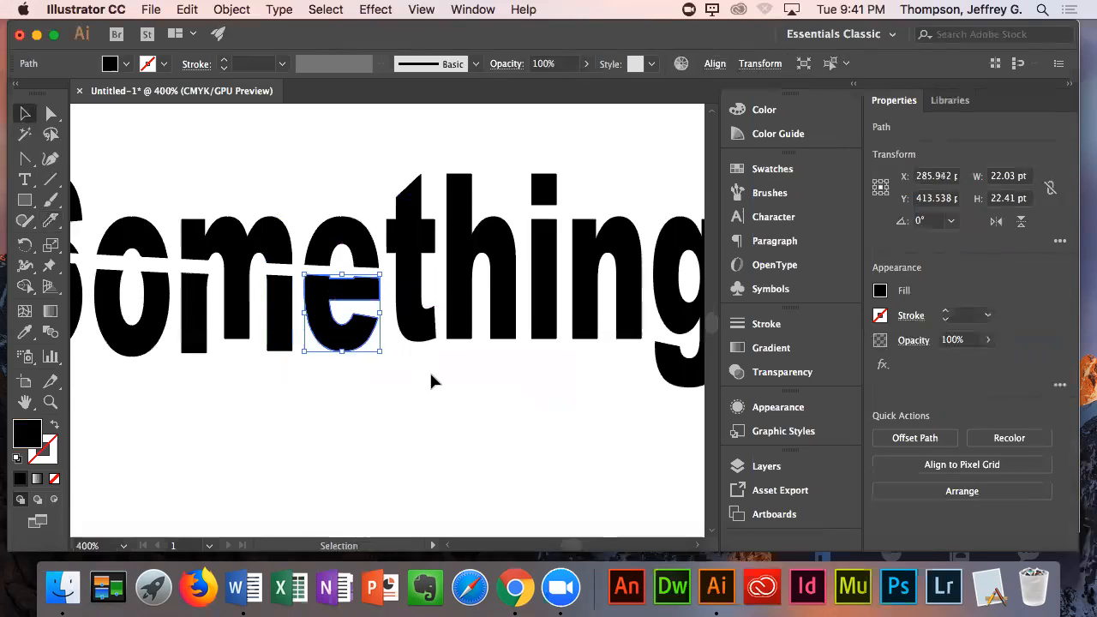
- Fill the lower cut pieces of the letters "thing" with bright blue and deselect them
{"action": "scroll", "coordinate": [426, 362], "scroll_direction": "down", "scroll_amount": 2}
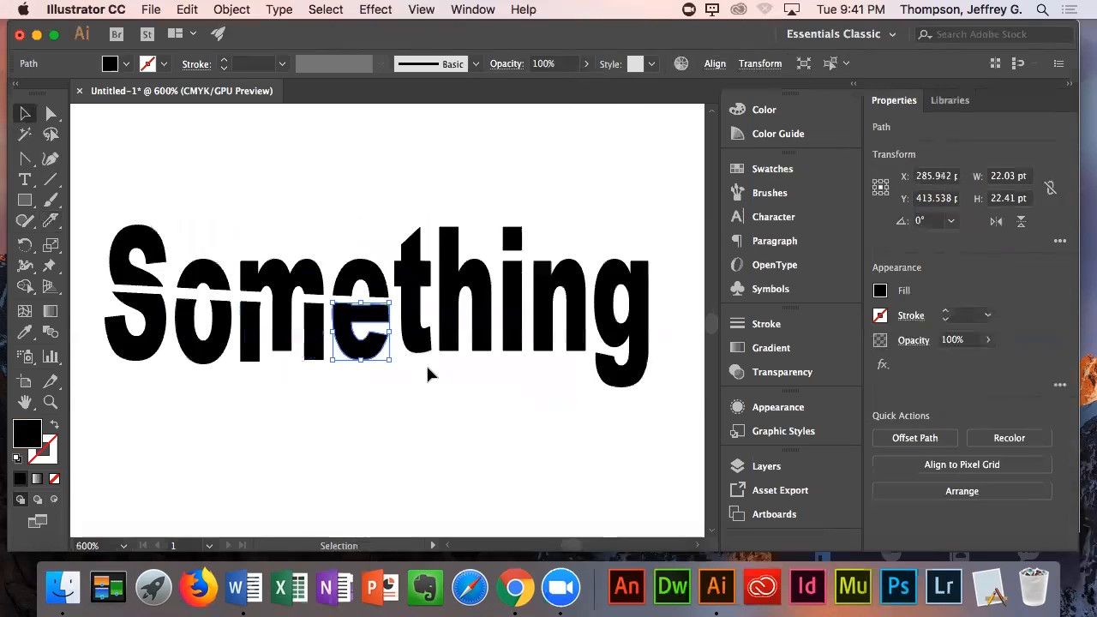
{"action": "left_click_drag", "start_coordinate": [570, 347], "coordinate": [406, 341]}
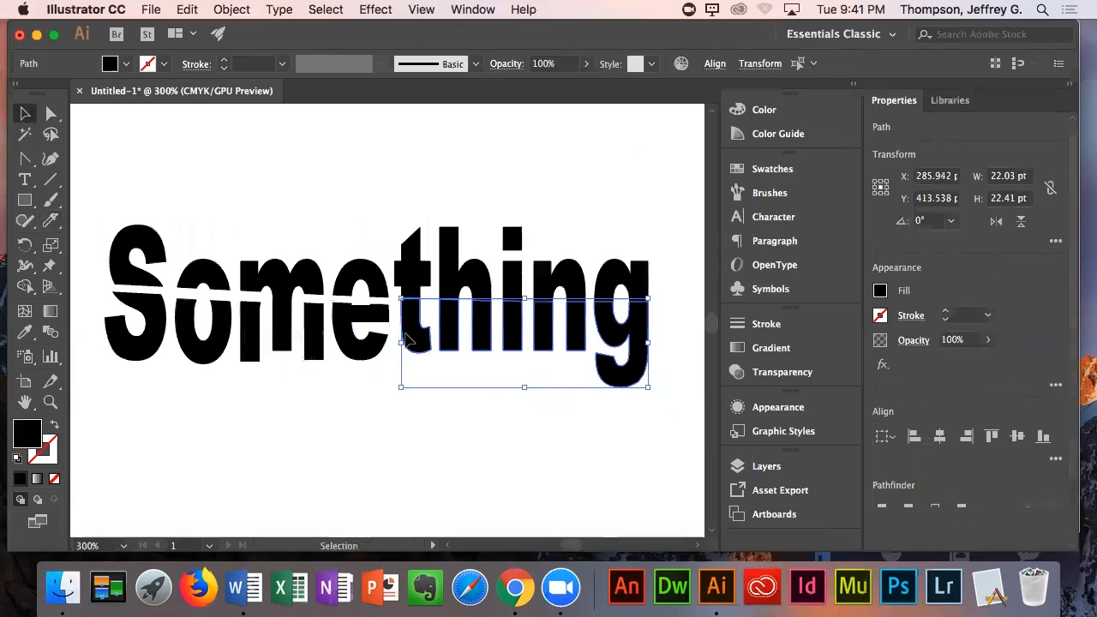
{"action": "left_click", "coordinate": [126, 64]}
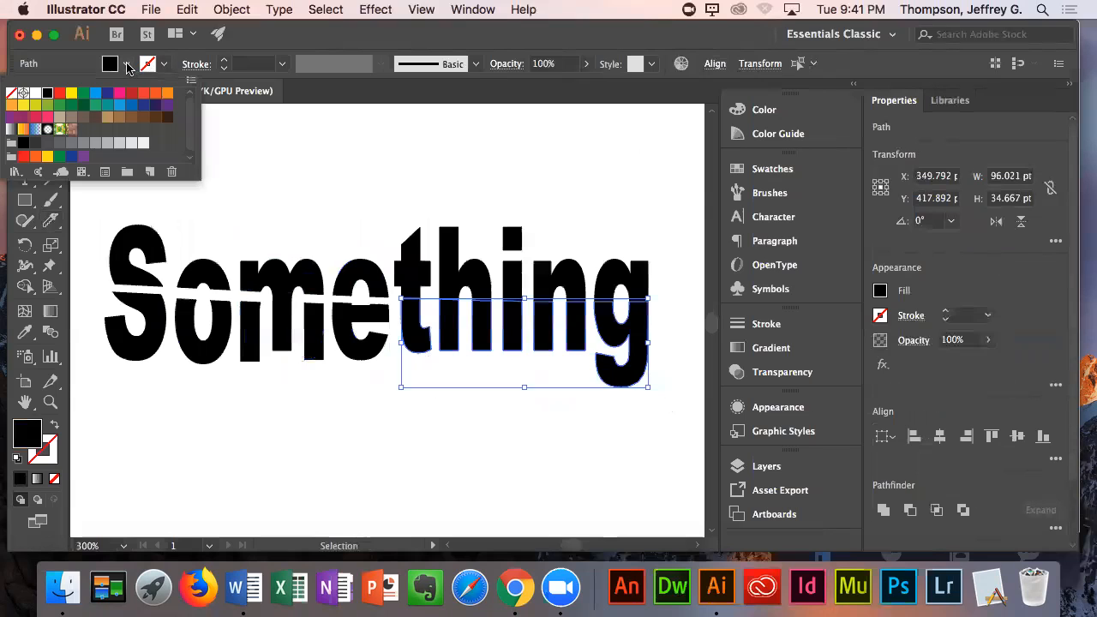
{"action": "left_click", "coordinate": [95, 93]}
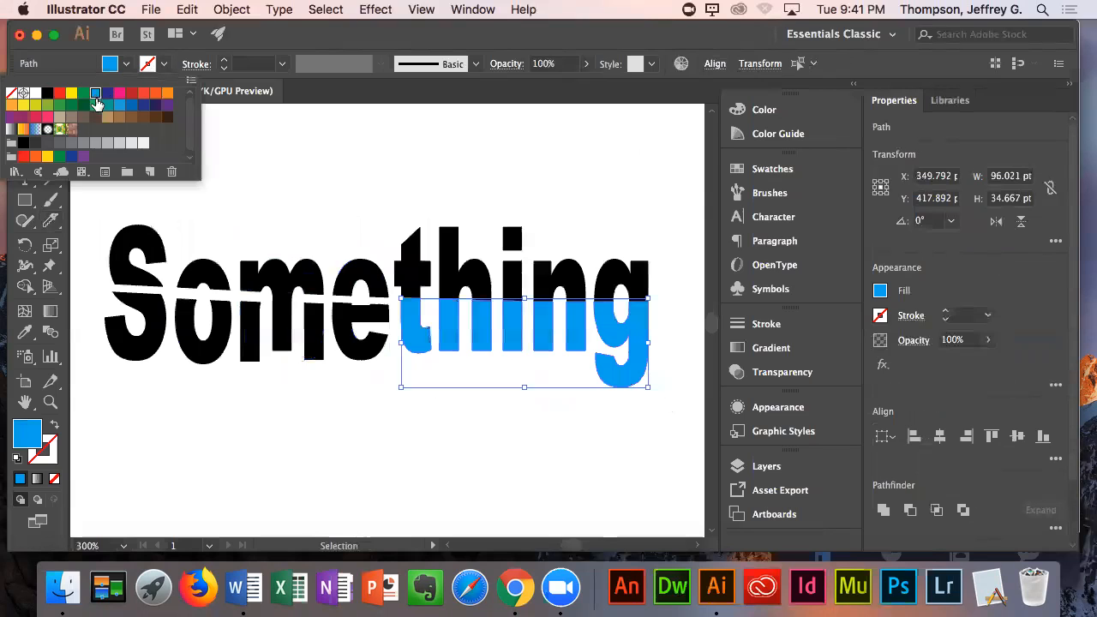
{"action": "left_click", "coordinate": [311, 418]}
{"action": "left_click", "coordinate": [311, 418]}
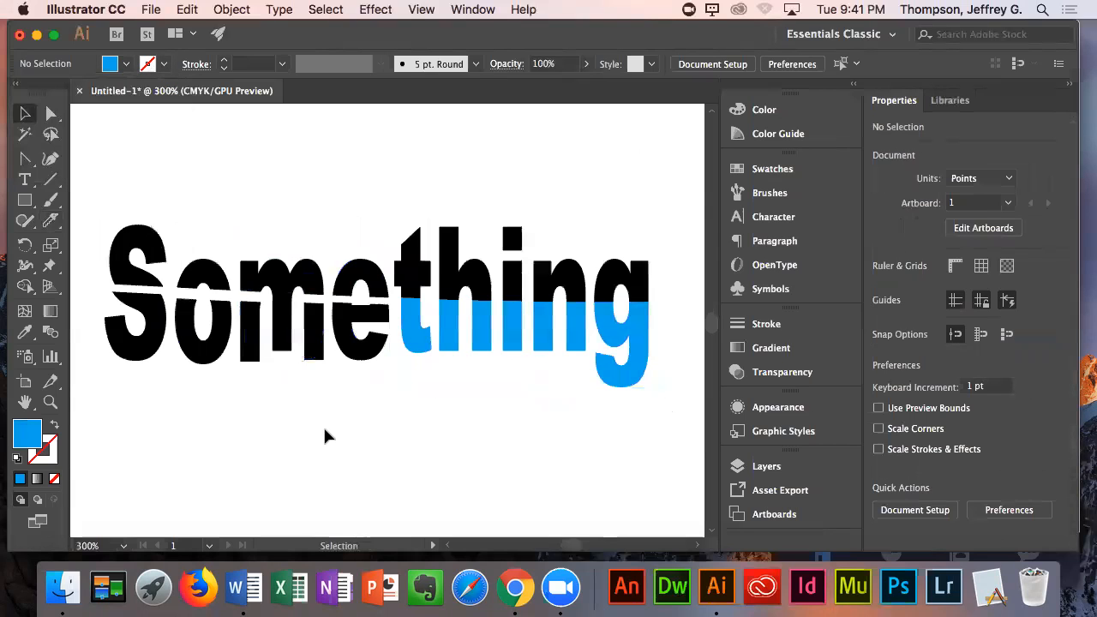
{"action": "scroll", "coordinate": [323, 424], "scroll_direction": "down", "scroll_amount": 5}
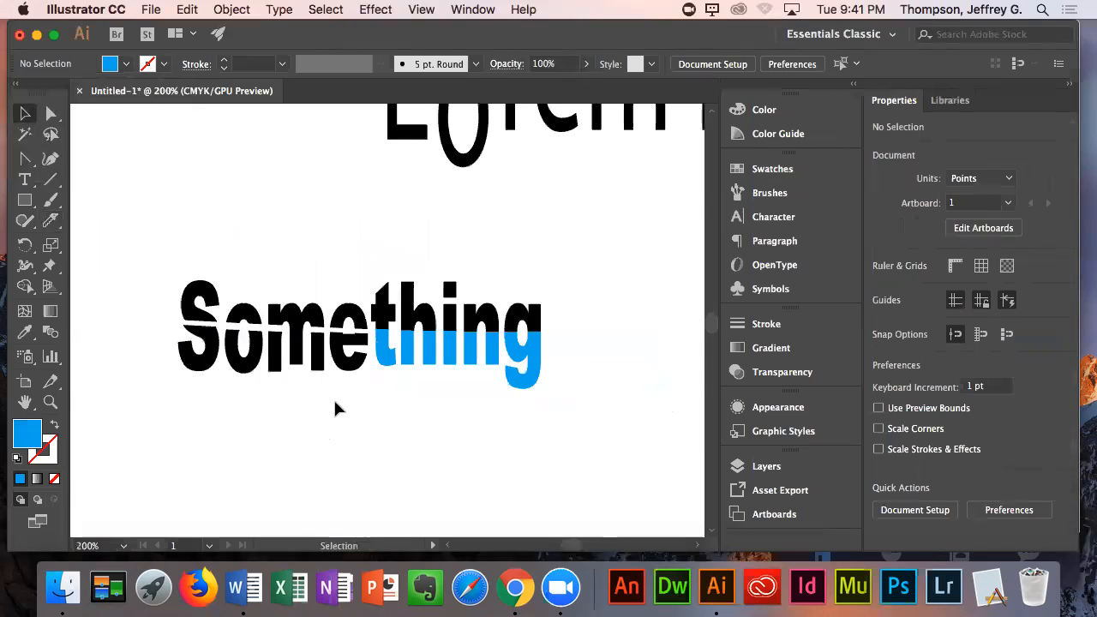
{"action": "scroll", "coordinate": [341, 408], "scroll_direction": "up", "scroll_amount": 3}
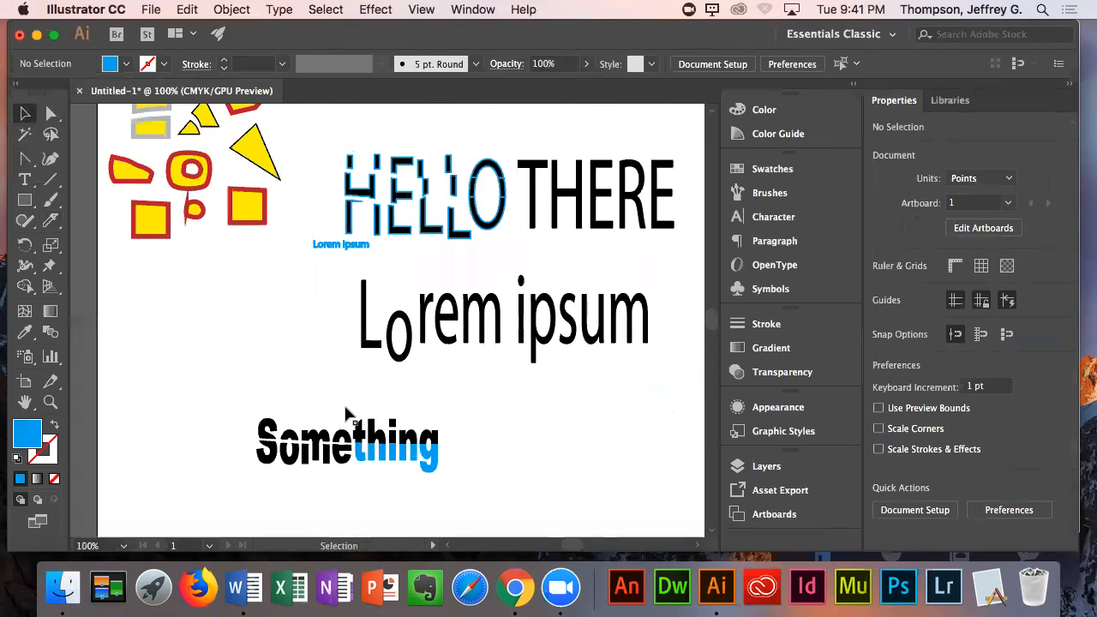
- Save the document as "E2 pen and knife.ai" in Adobe Illustrator format in the Mult1613 folder
{"action": "left_click", "coordinate": [150, 8]}
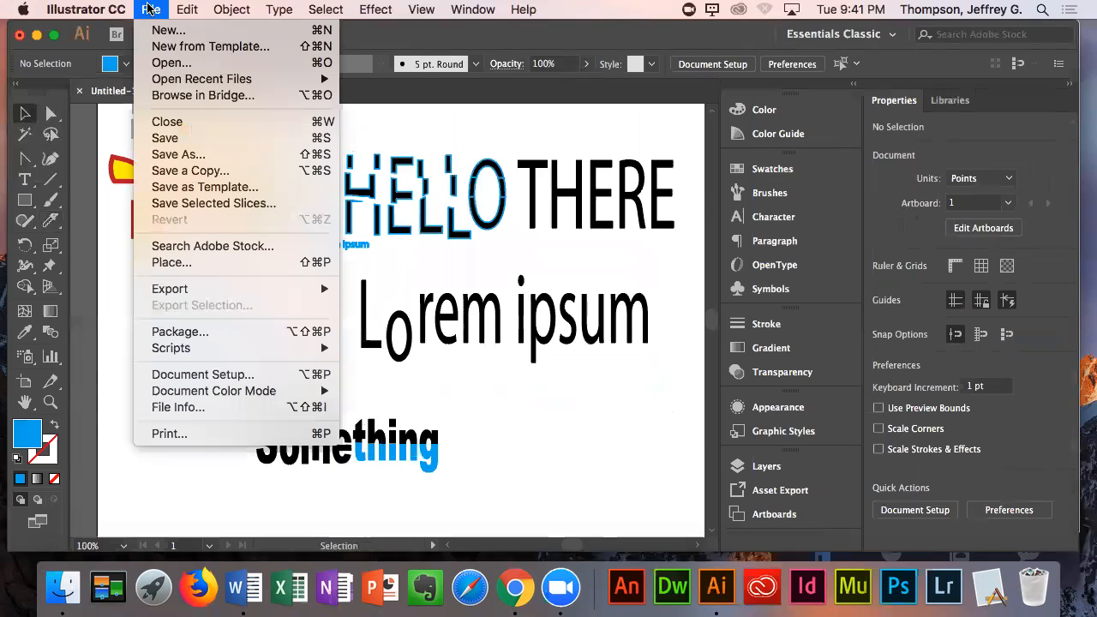
{"action": "left_click", "coordinate": [174, 157]}
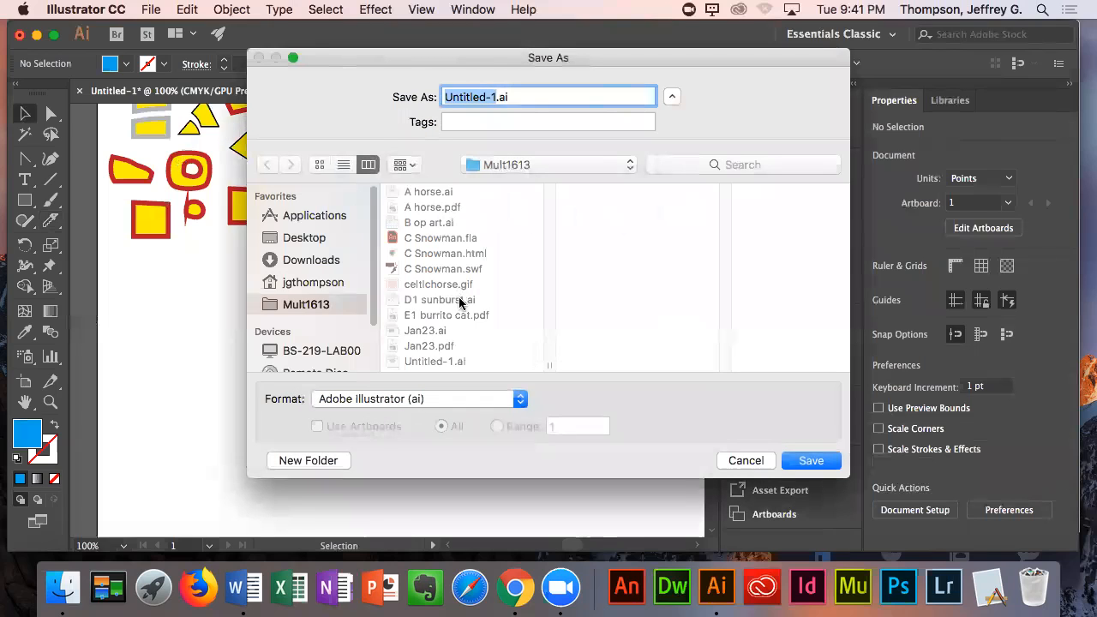
{"action": "type", "text": "E2"}
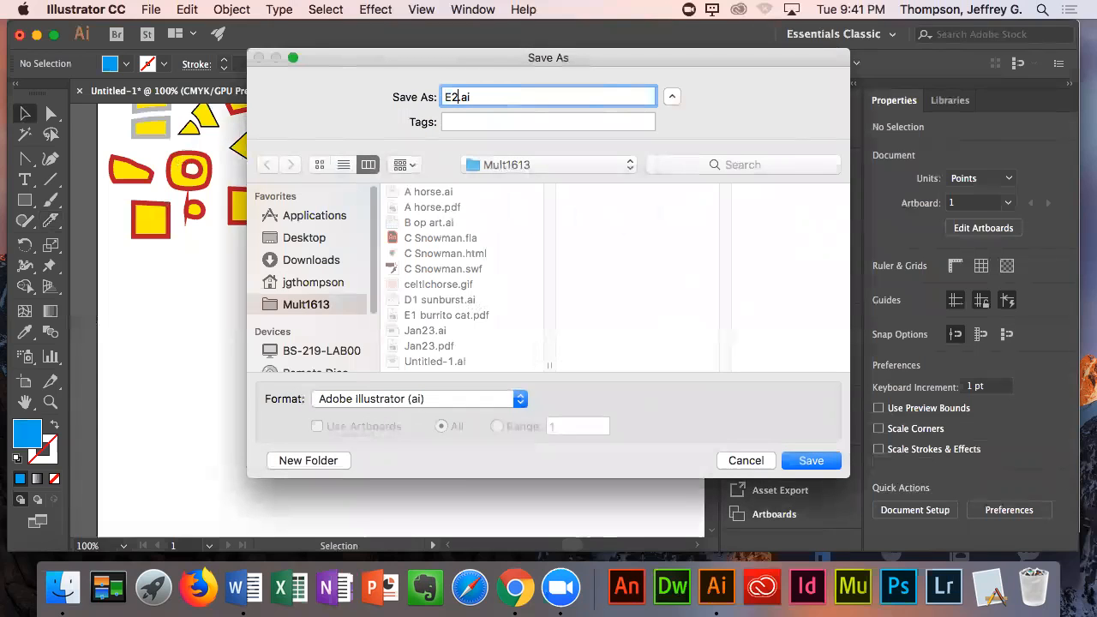
{"action": "type", "text": " pen and knife"}
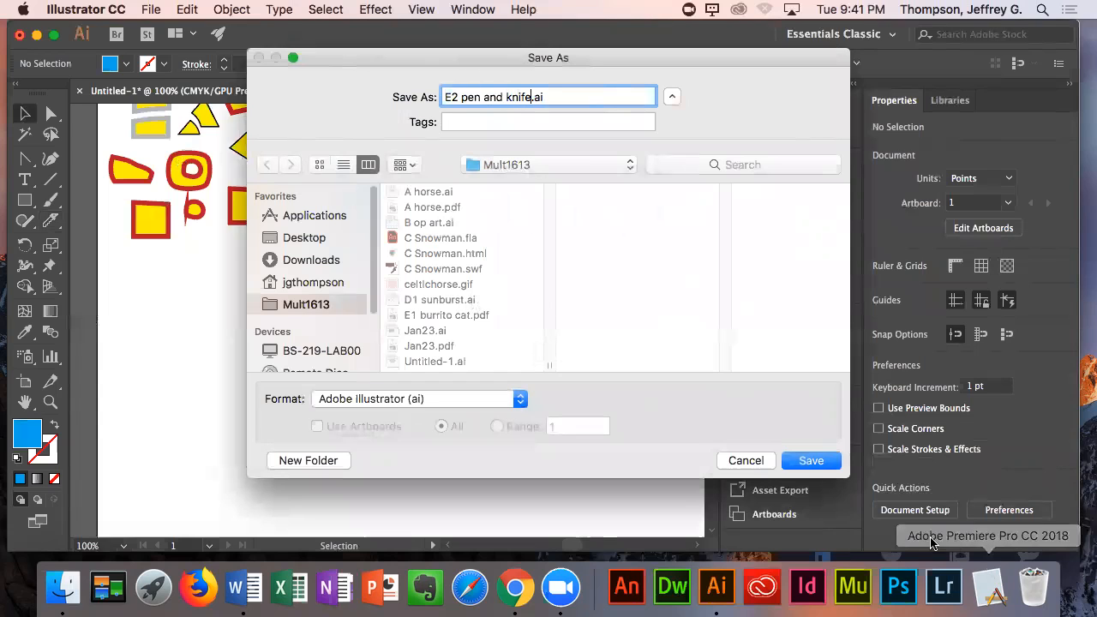
{"action": "left_click", "coordinate": [805, 462]}
{"action": "left_click", "coordinate": [737, 549]}
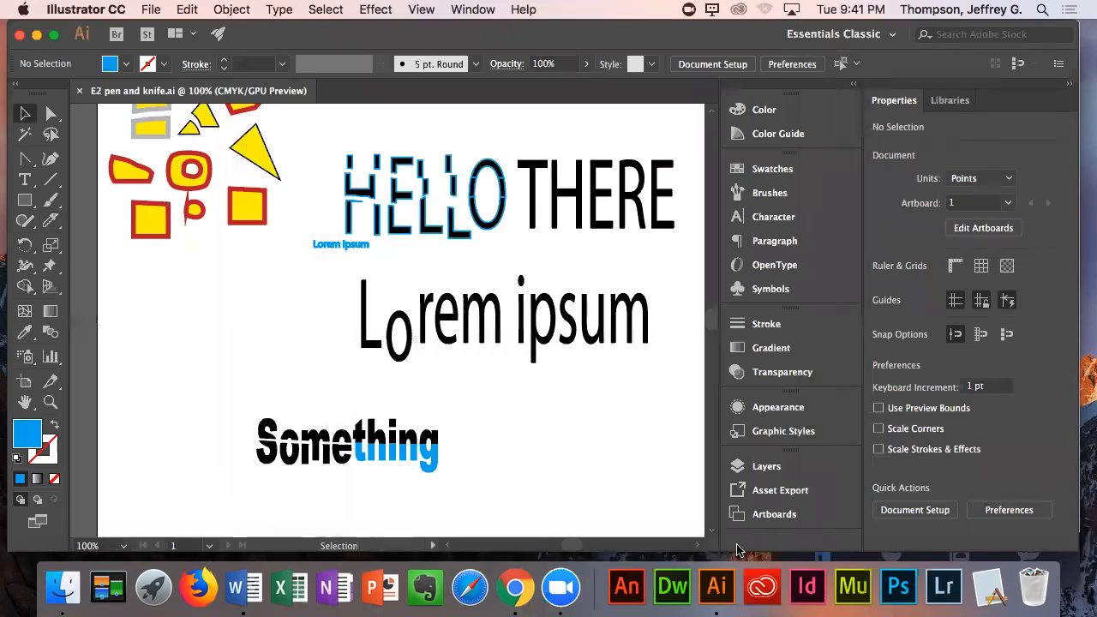